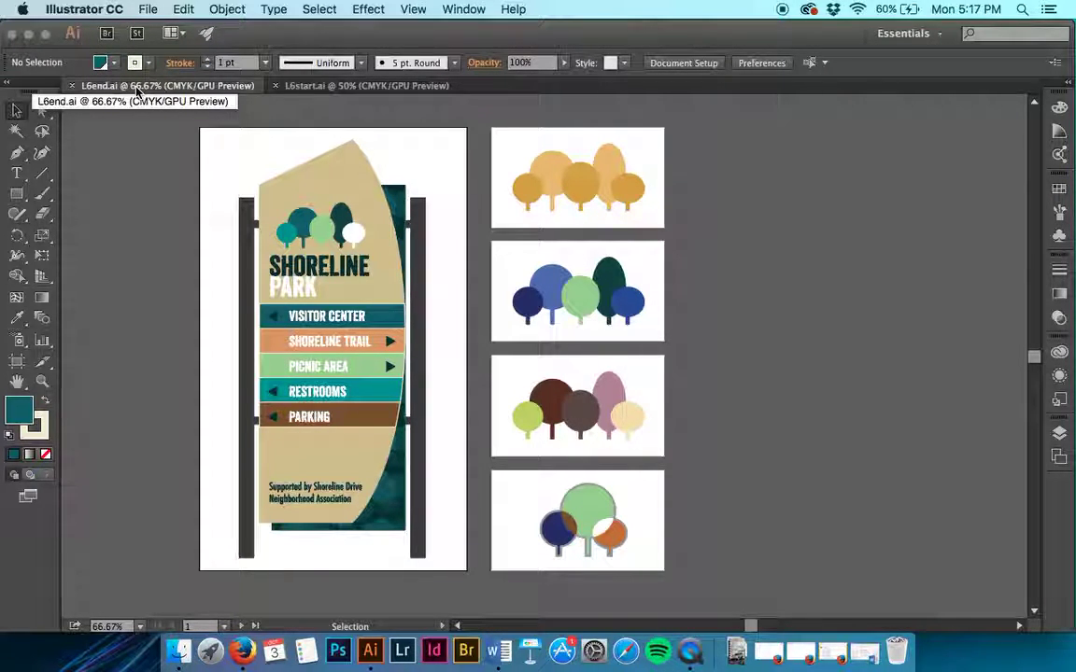
Step: Compare the L6end.ai and L6start.ai tabs, then start a Save As of L6start.ai
left_click(322, 86)
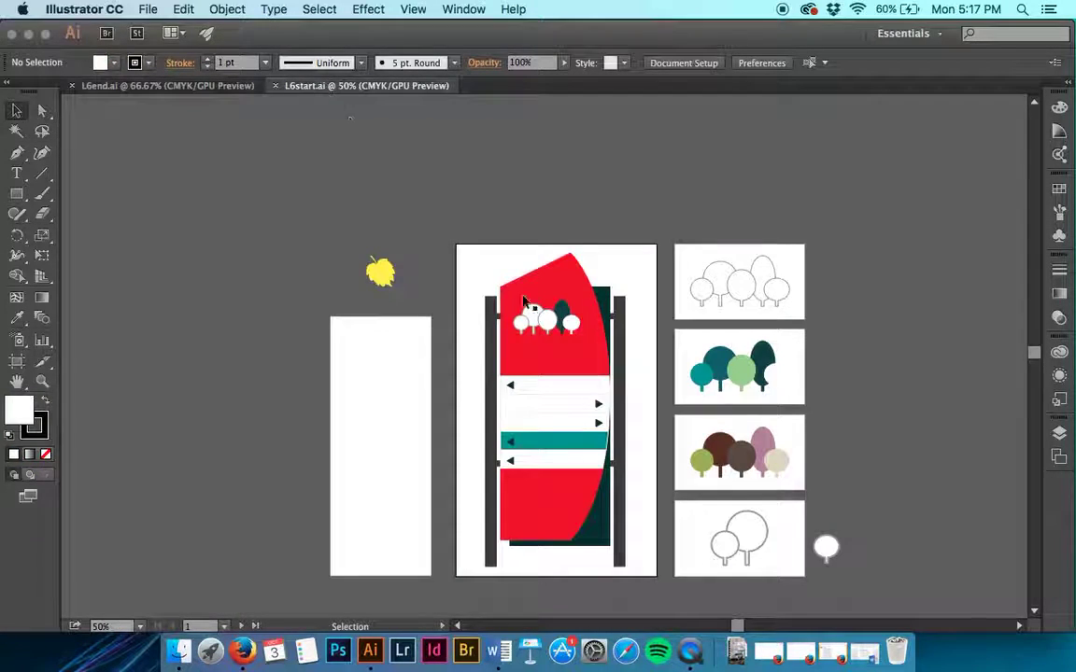
left_click(169, 86)
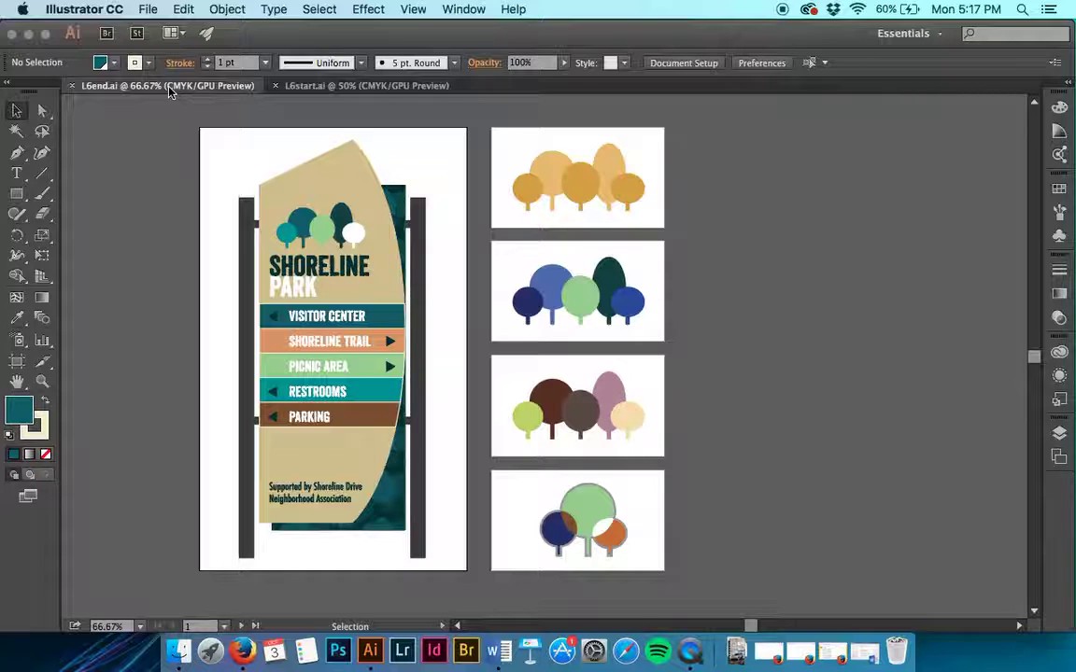
left_click(338, 86)
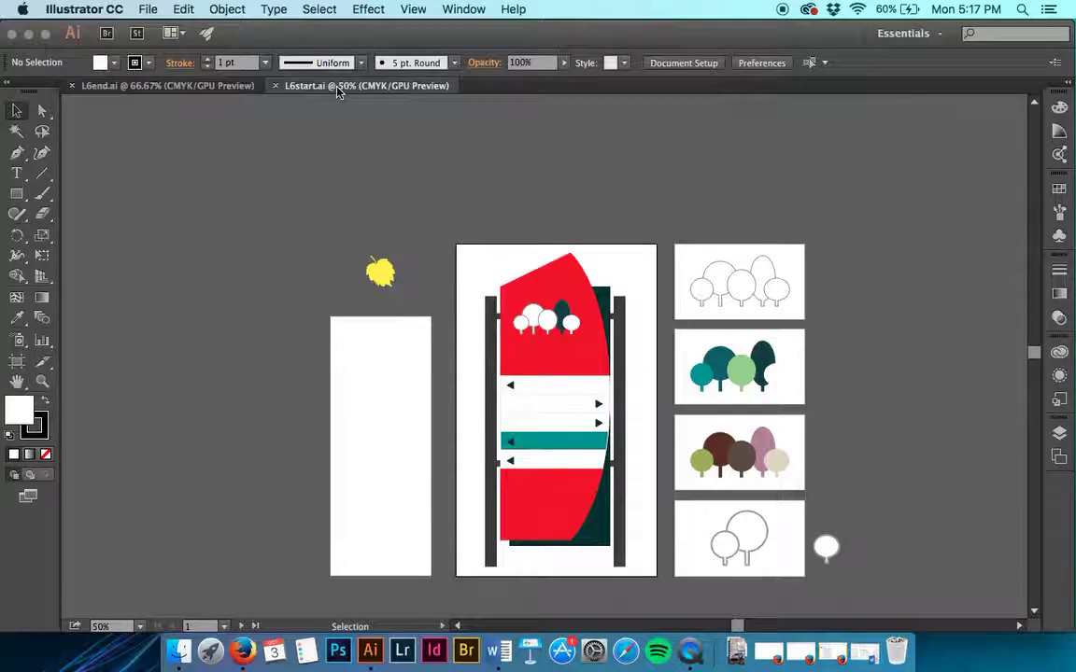
left_click(147, 8)
left_click(180, 155)
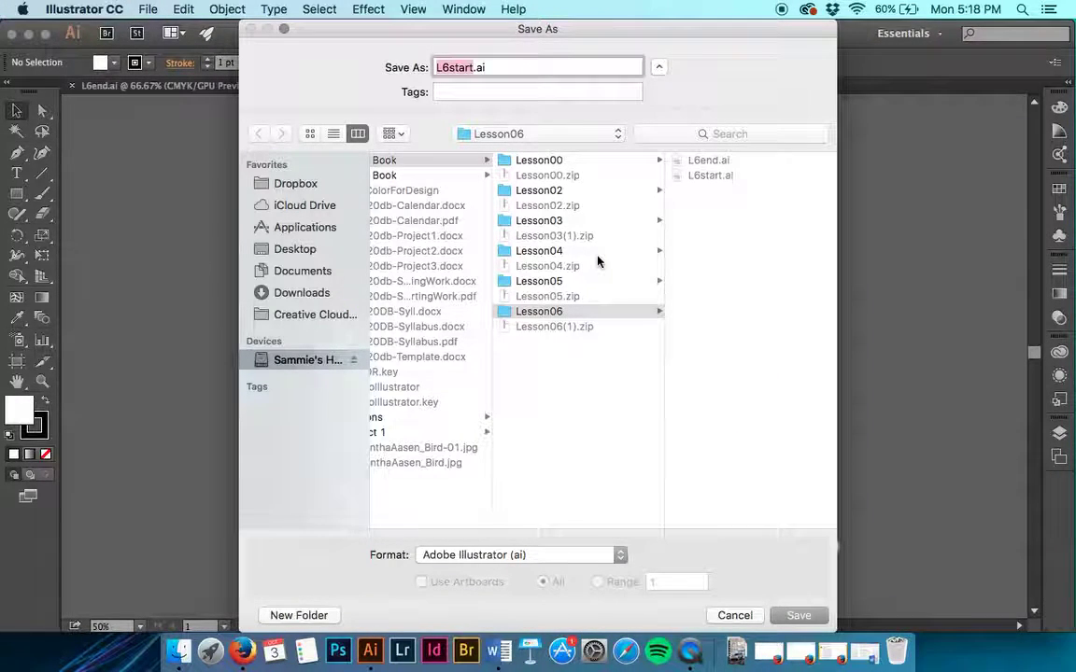
Step: Save the sign as the student's name plus _ParkSign.ai, accepting the default Illustrator Options
key("Right")
key("BackSpace")
key("BackSpace")
key("BackSpace")
key("BackSpace")
key("BackSpace")
key("BackSpace")
key("BackSpace")
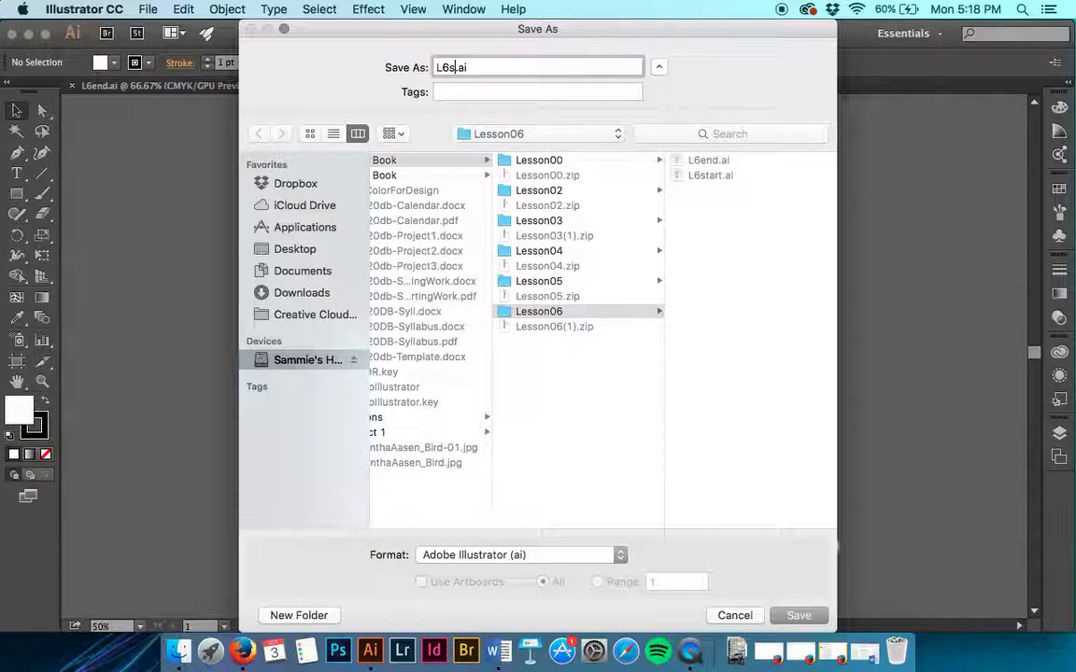
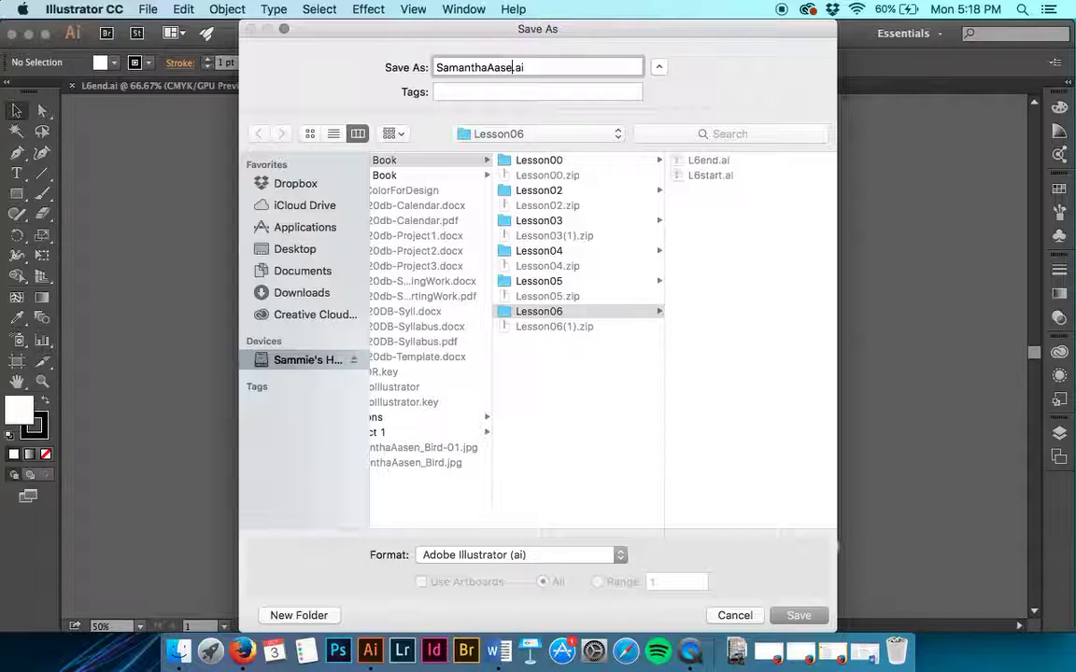
type("-")
key("BackSpace")
type("_ParkSign")
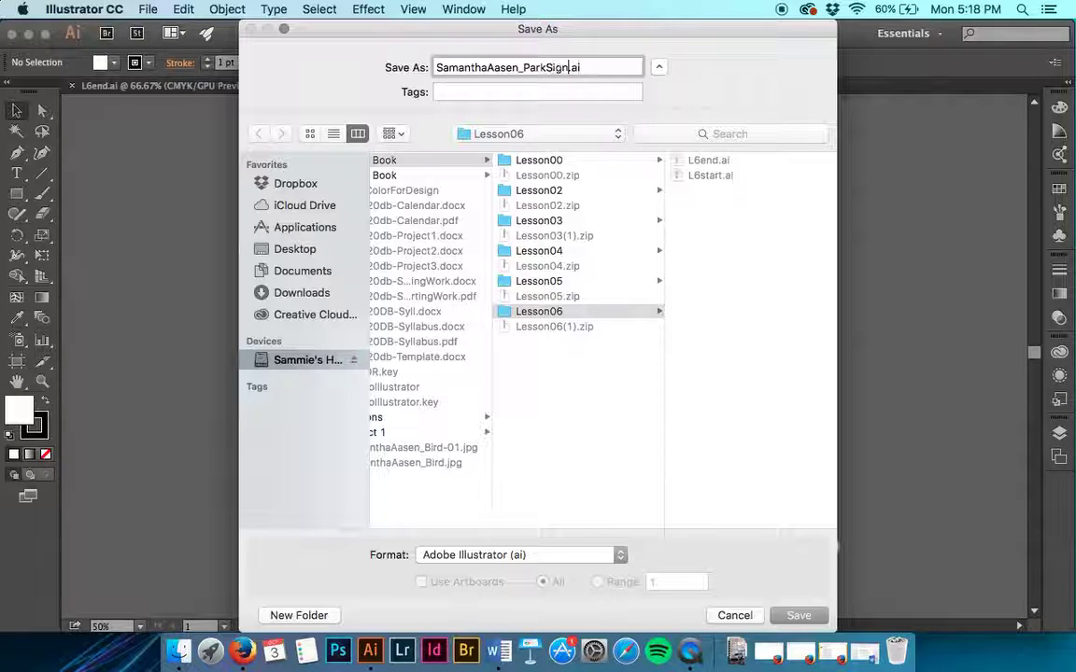
key("Return")
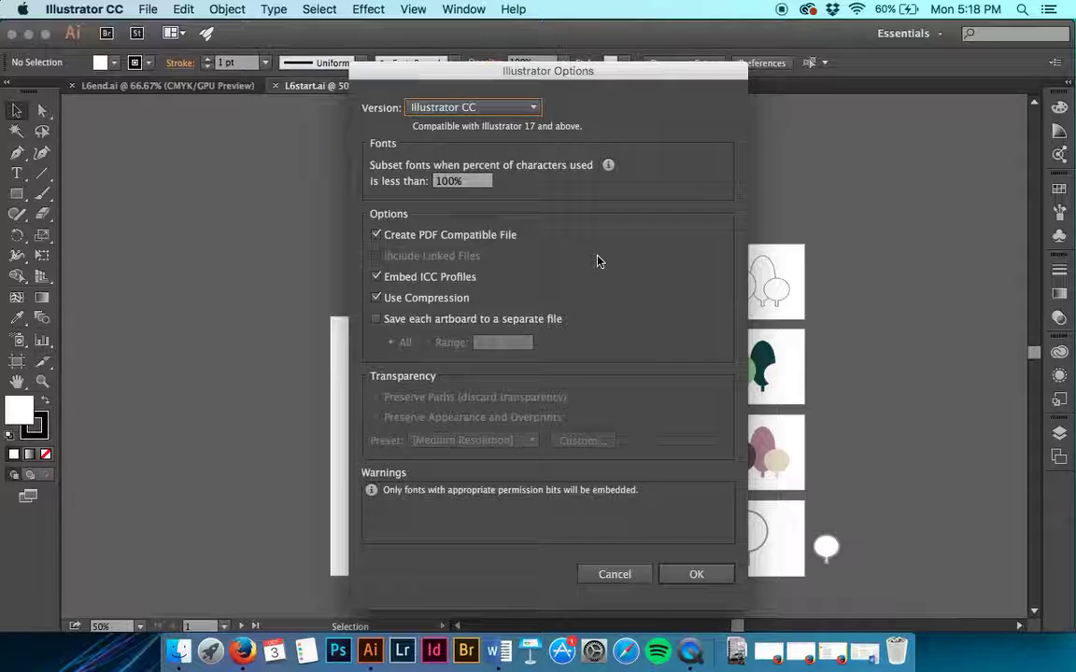
key("Return")
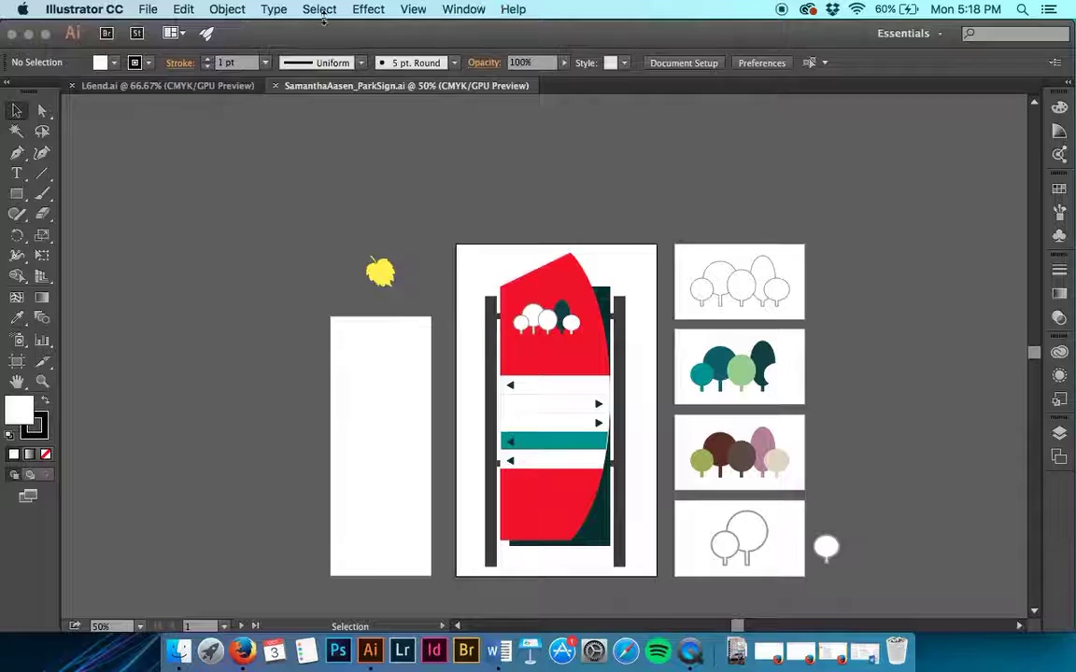
Step: Verify Document Color Mode is CMYK Color, then bring up the finished L6end.ai sign
left_click(147, 9)
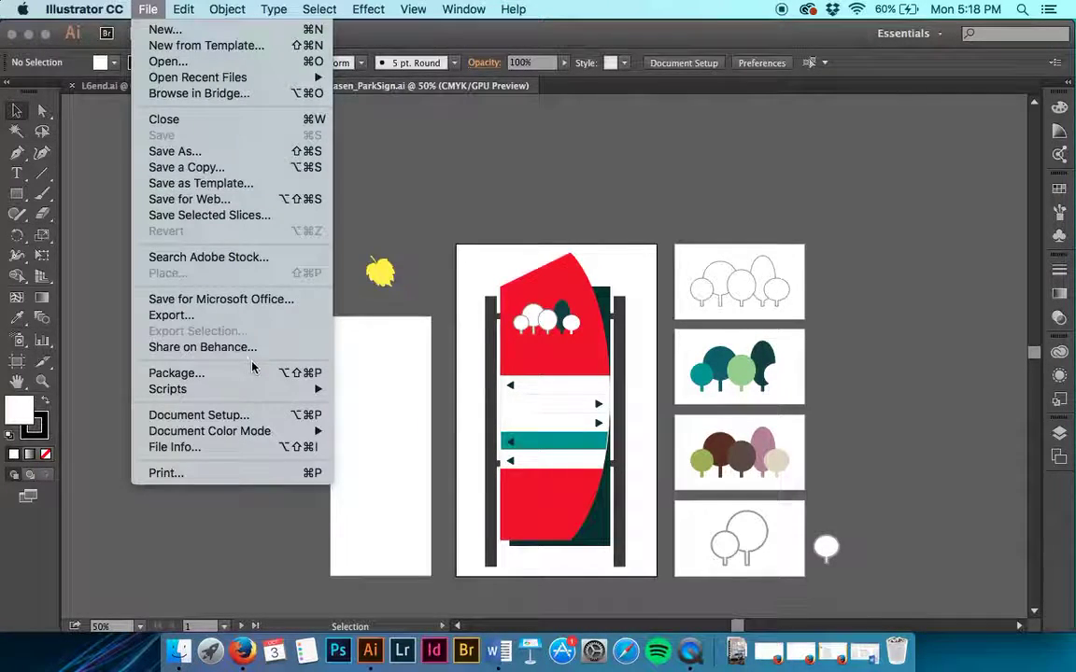
mouse_move(309, 431)
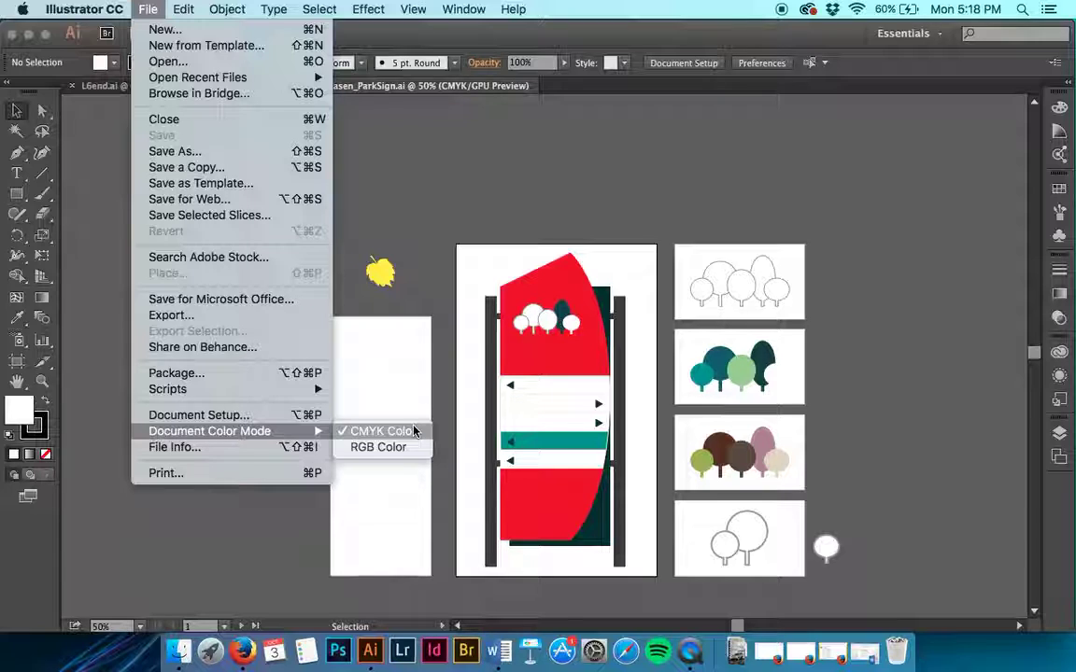
left_click(414, 432)
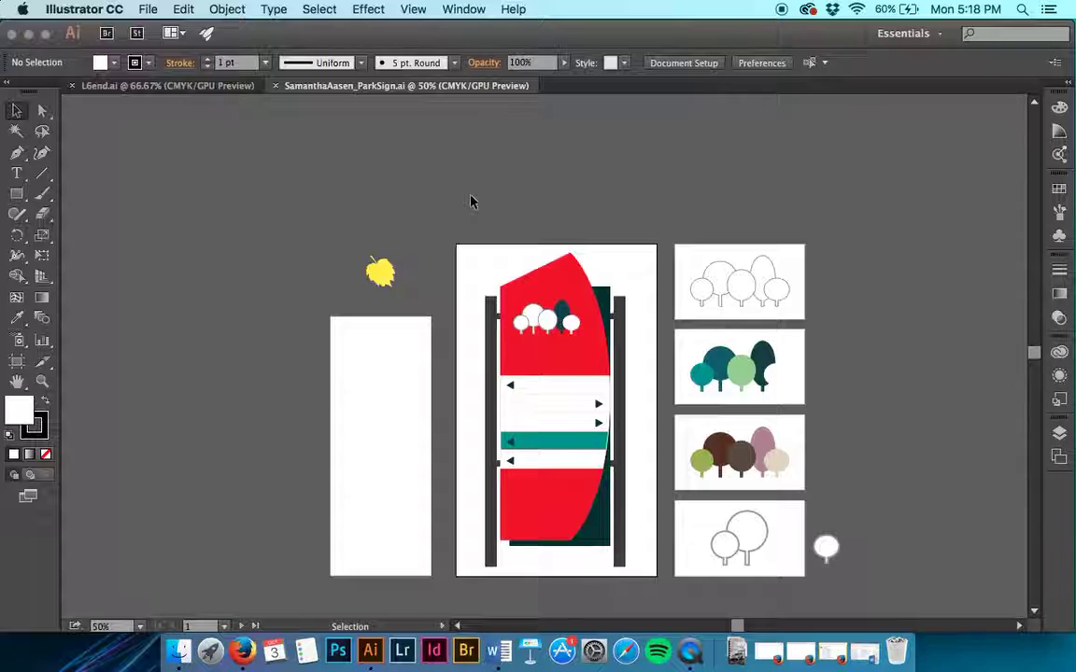
left_click(131, 85)
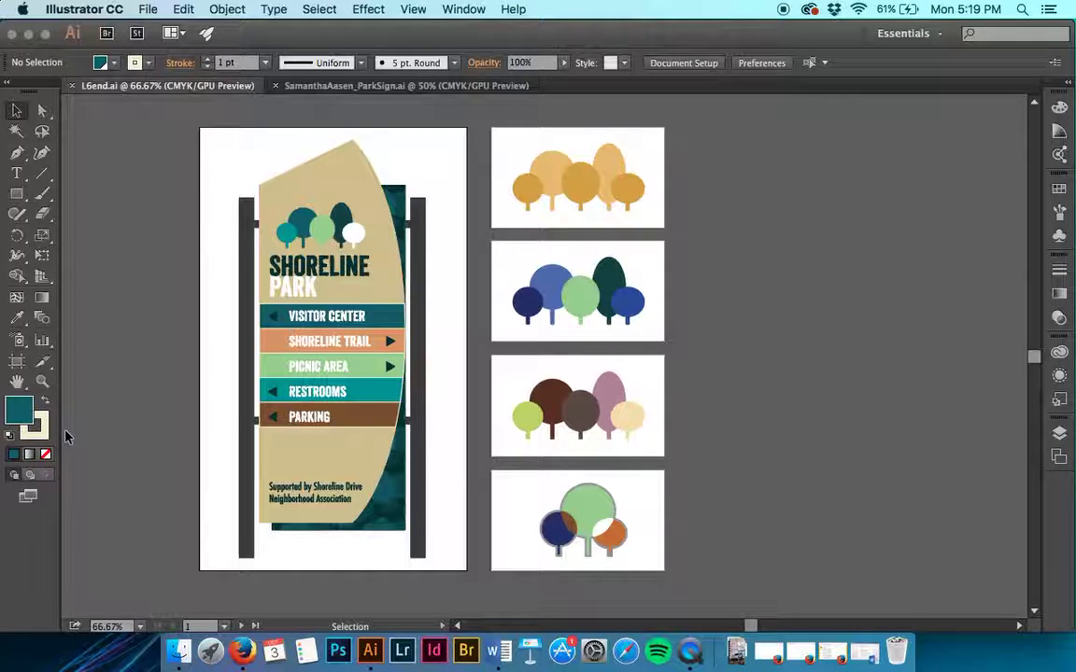
Step: Inspect fills of the navy tree, tan background, orange SHORELINE TRAIL bar and heading
left_click(535, 310)
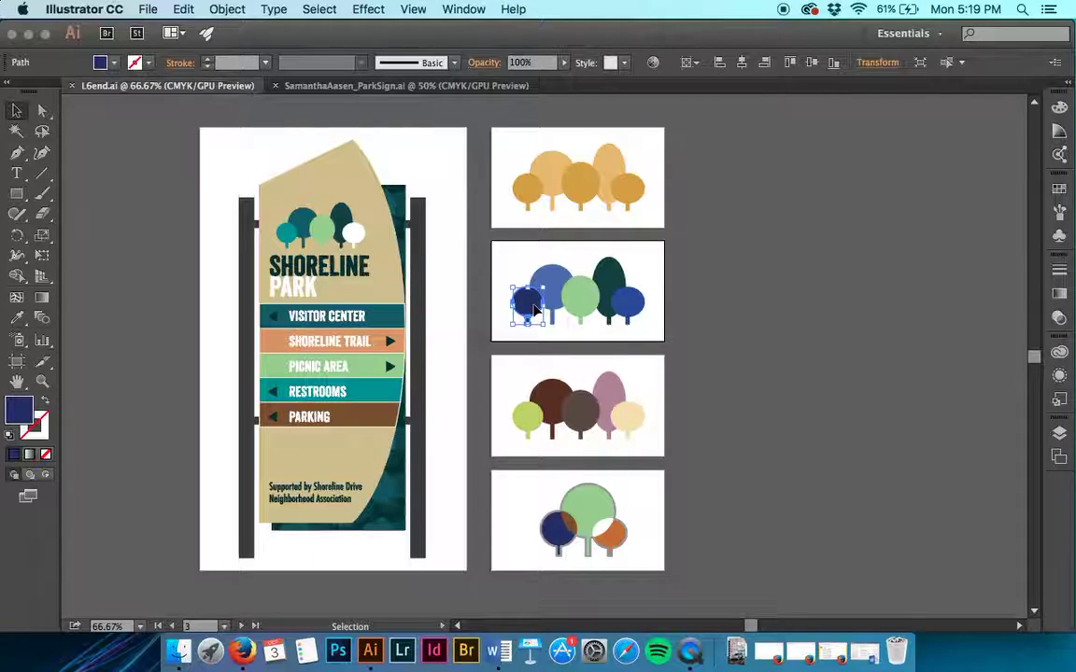
key("super+shift+a")
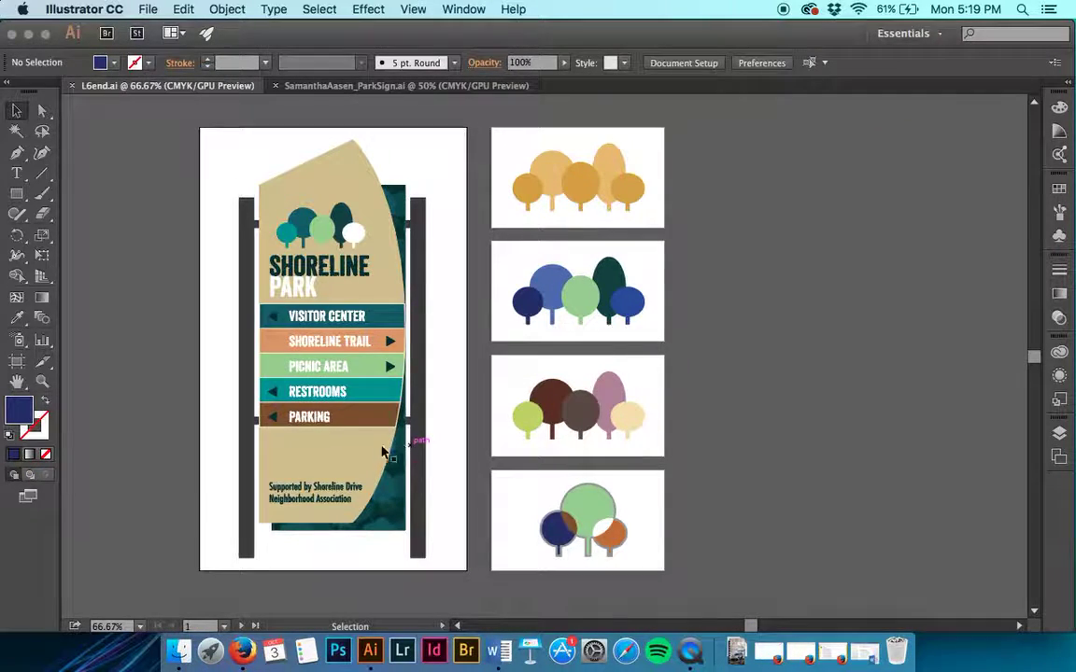
left_click(364, 453)
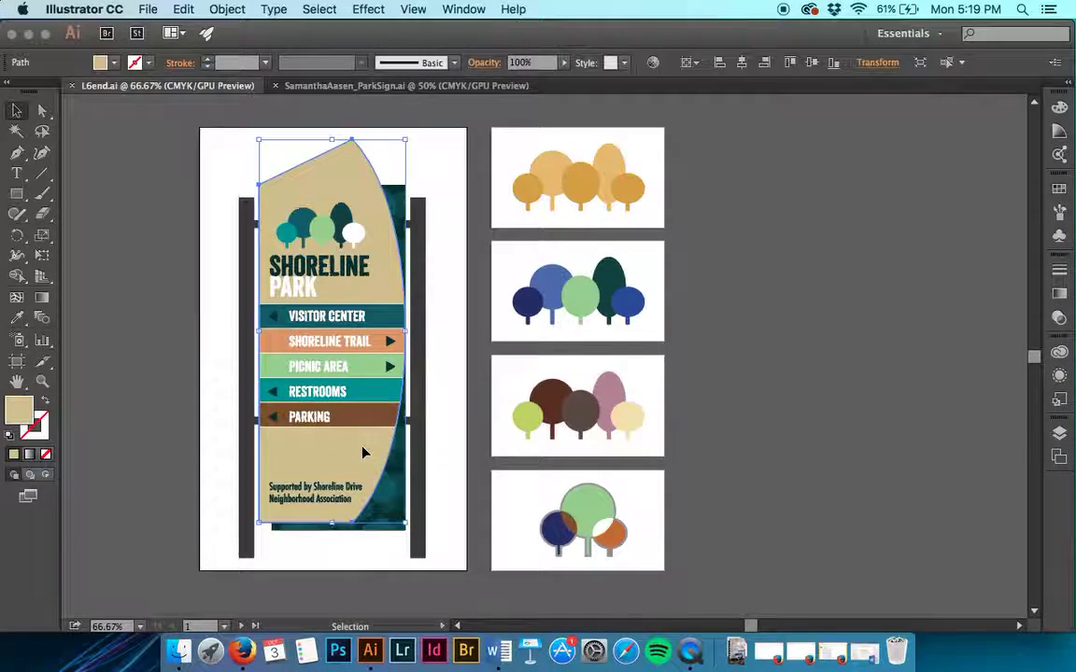
left_click(378, 343)
left_click(346, 268)
Step: Inspect the thumbnail trees' colours, then reset to default white fill and black stroke
left_click(590, 515)
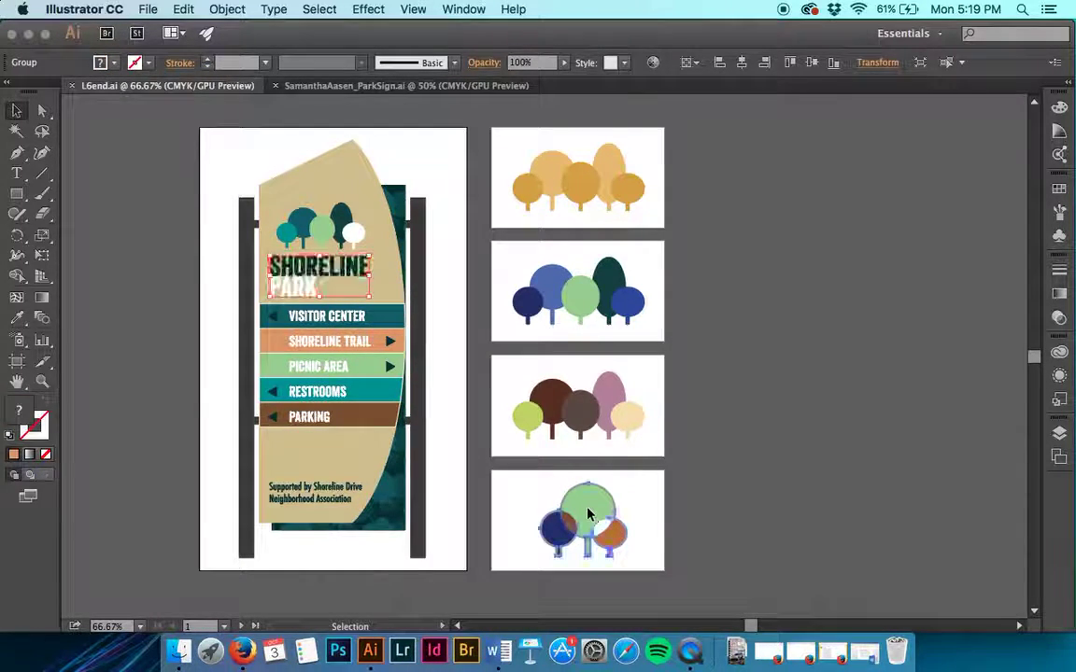
left_click(670, 508)
left_click(612, 408)
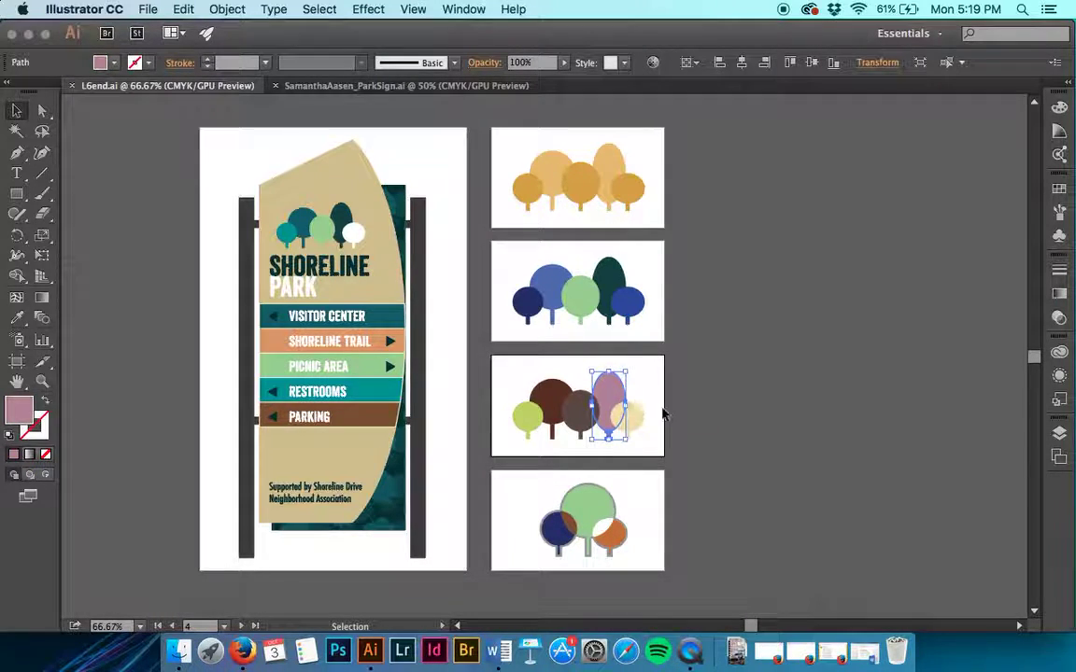
left_click(637, 425)
left_click(711, 379)
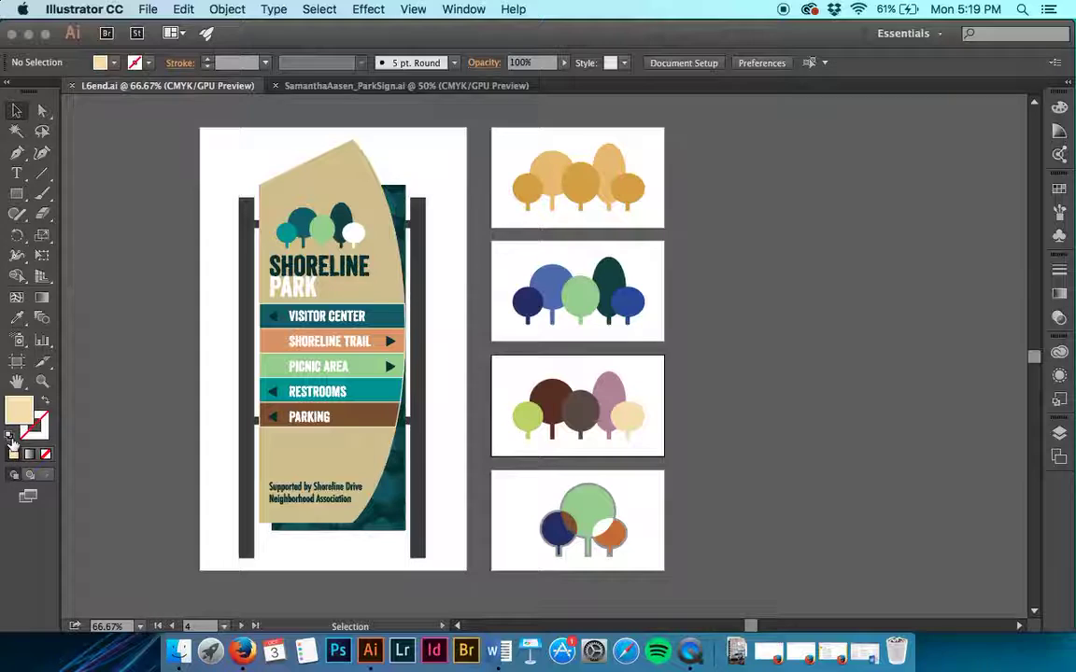
left_click(12, 439)
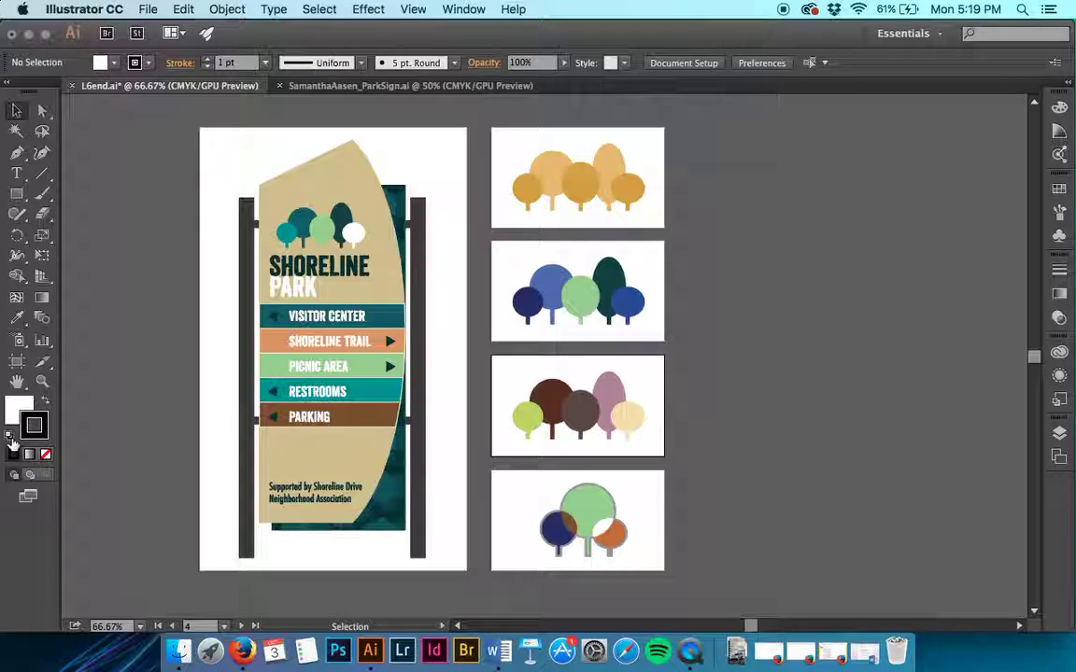
Step: Cycle the fill through None and Gradient, ending with a solid white fill
left_click(12, 443)
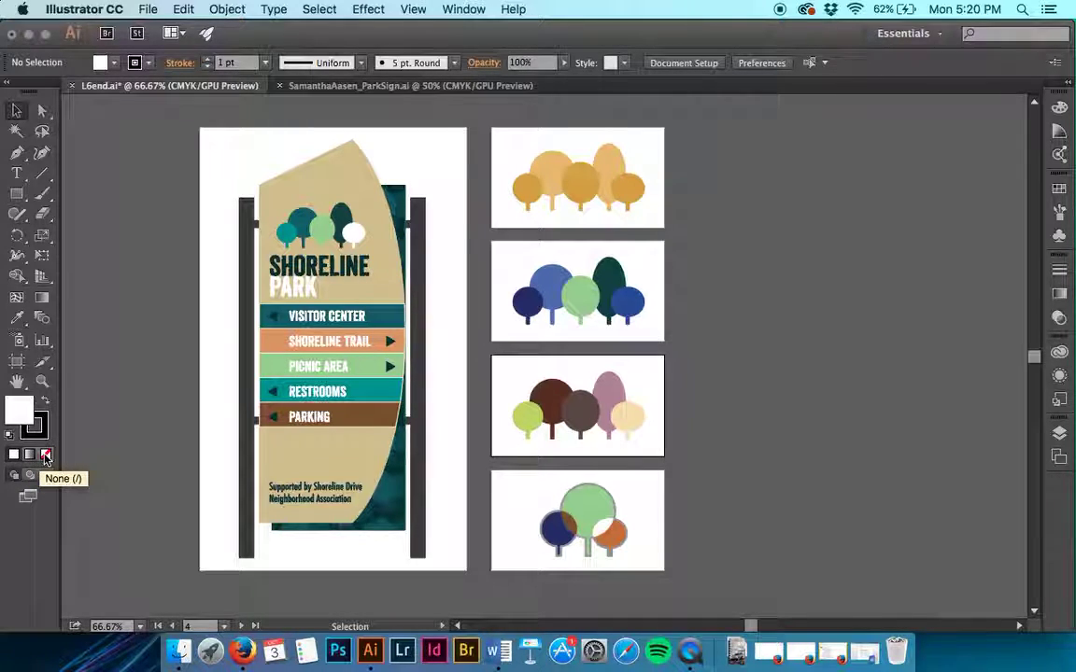
left_click(45, 455)
left_click(29, 455)
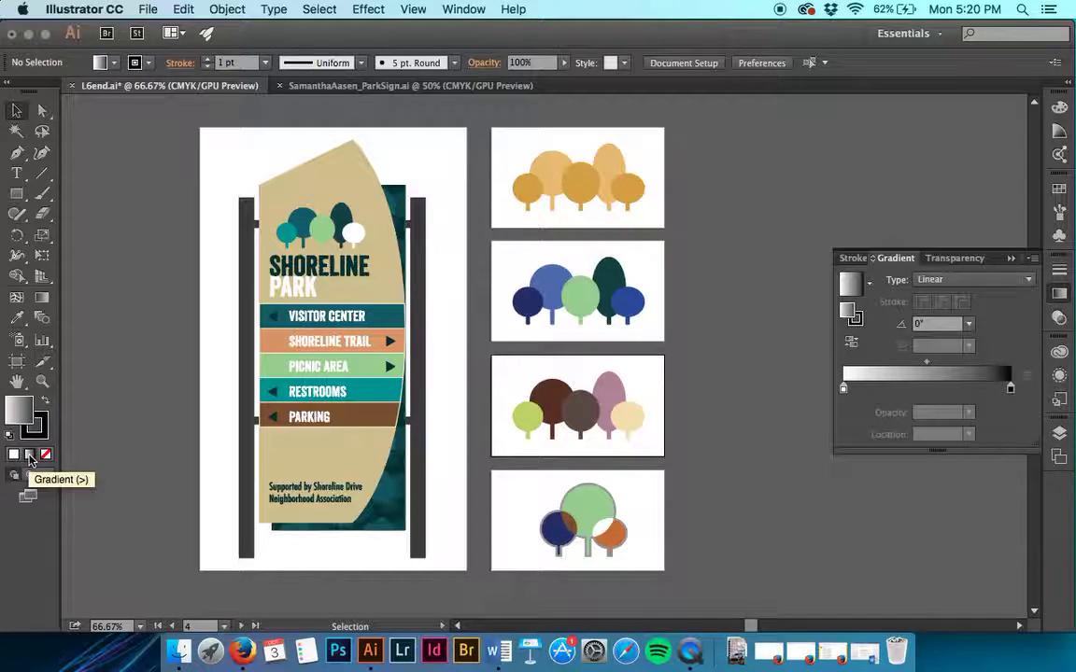
left_click(13, 455)
left_click(28, 455)
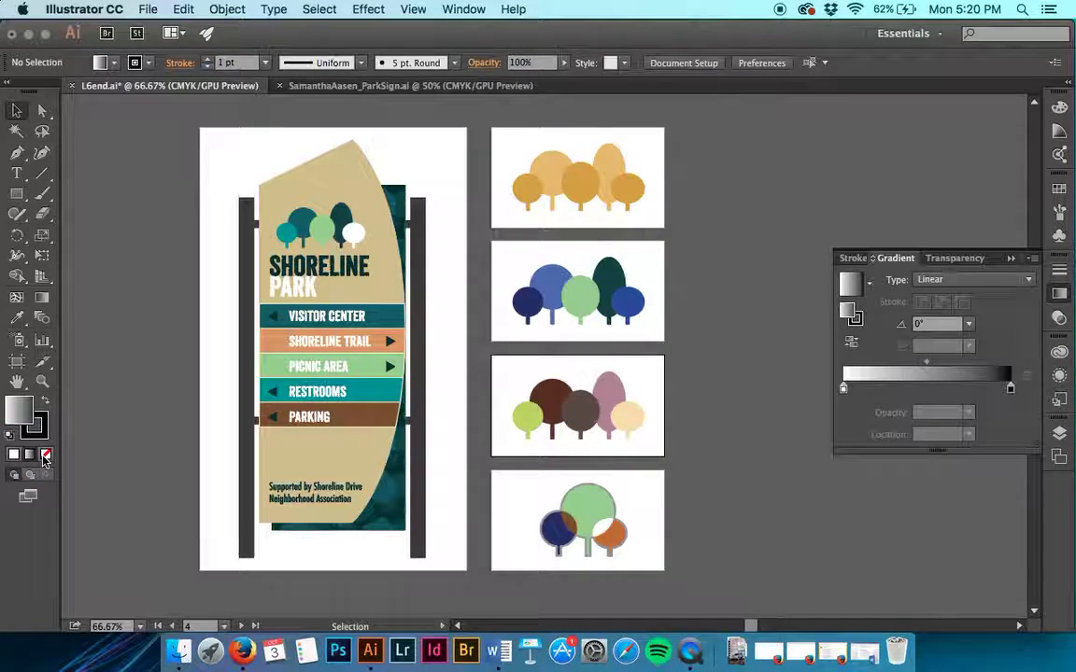
left_click(45, 455)
left_click(13, 454)
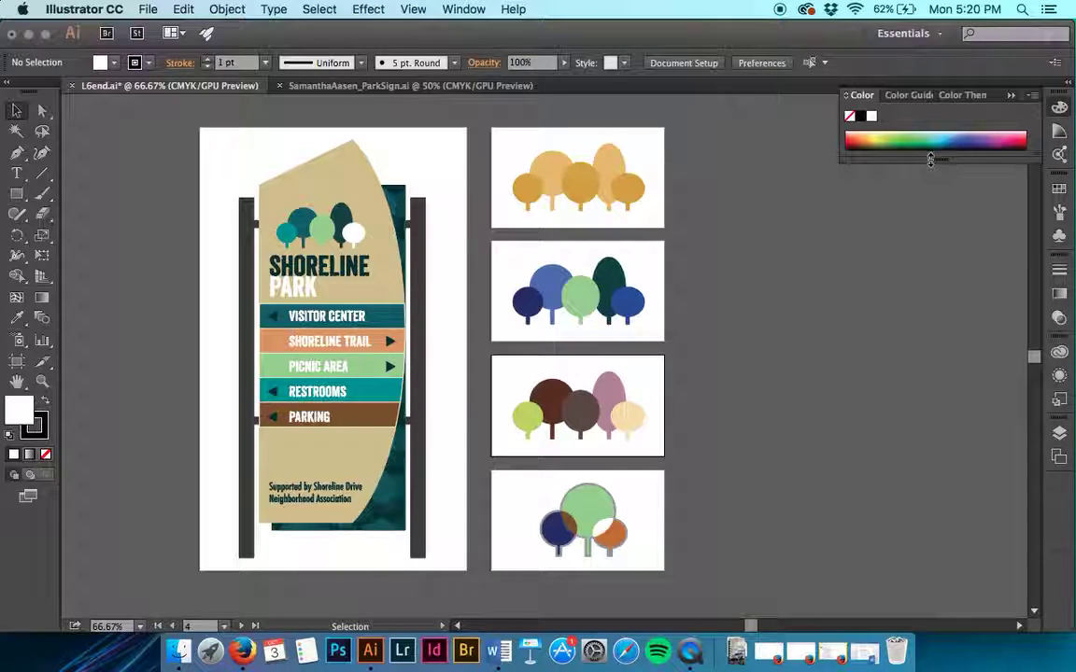
Step: Enlarge the Color panel spectrum and sample blue, purple and green, settling on yellow-green
left_click_drag(931, 160, 936, 308)
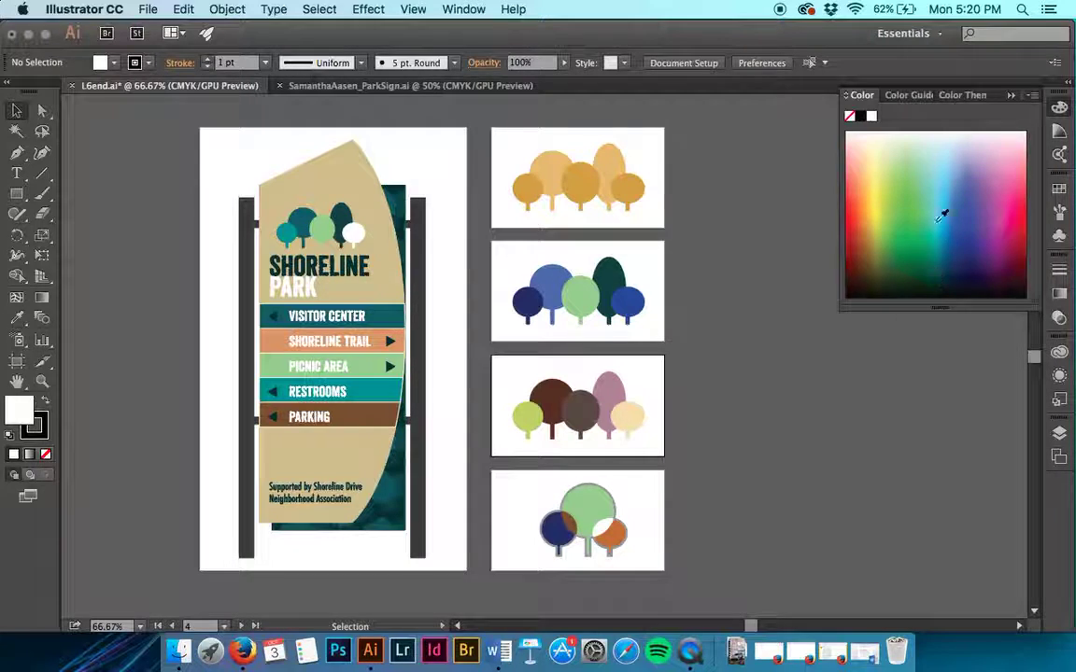
left_click(962, 203)
left_click(982, 214)
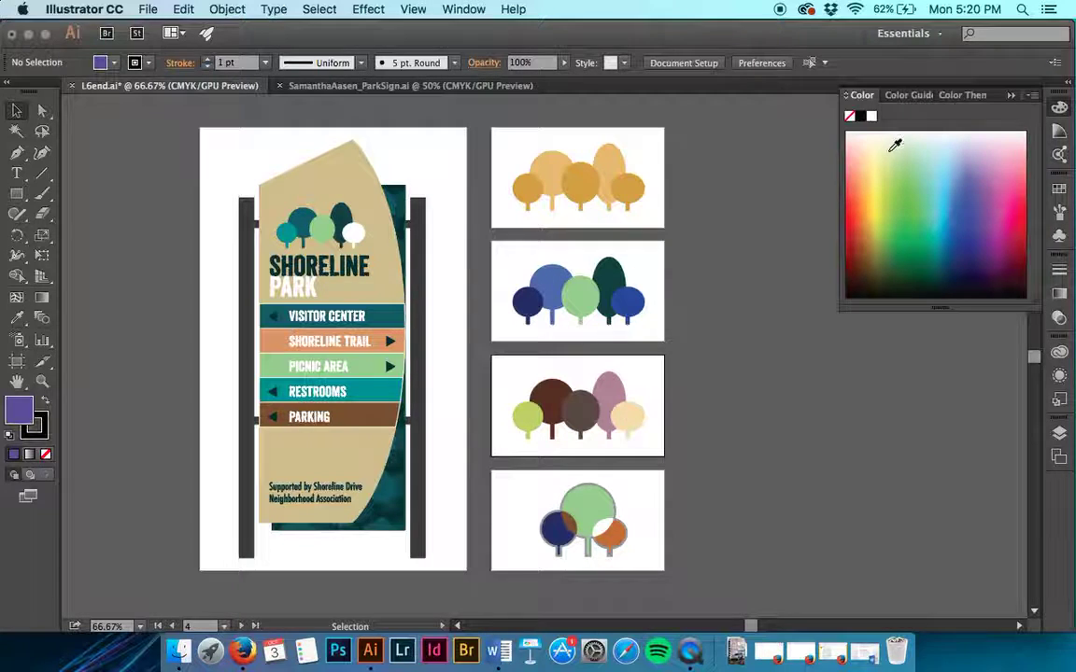
left_click(958, 253)
left_click(920, 236)
left_click(875, 164)
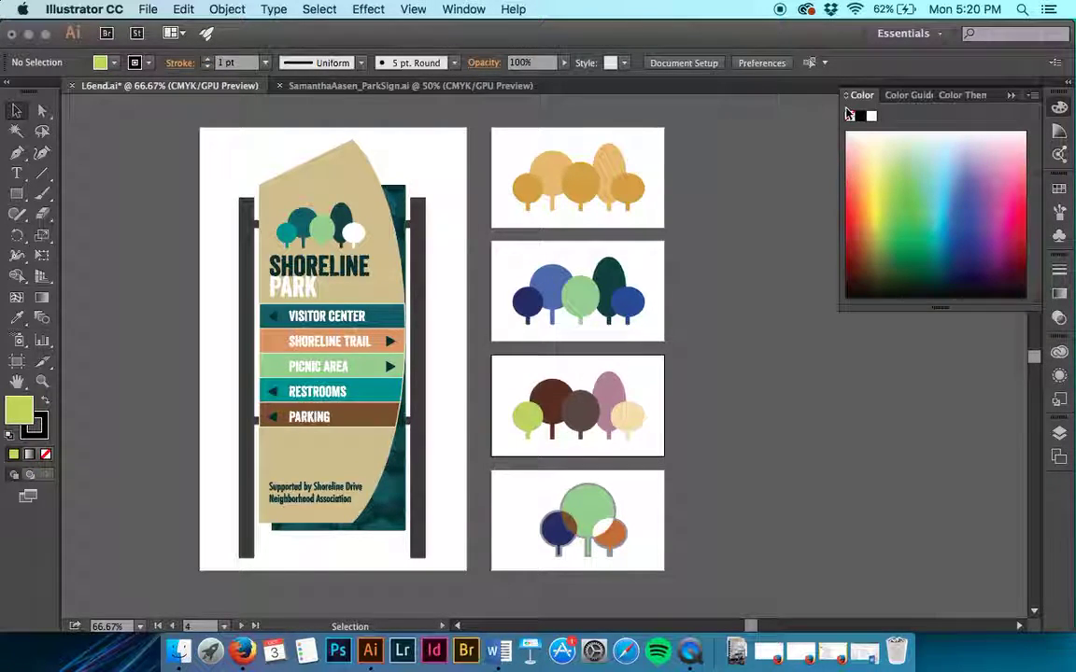
left_click_drag(838, 108, 679, 113)
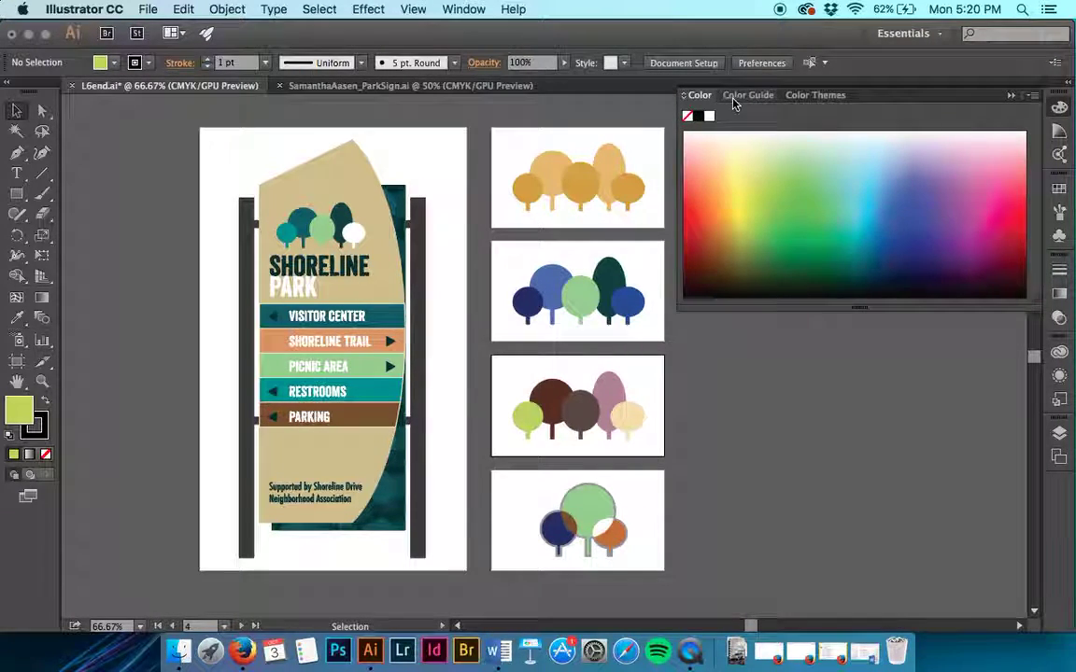
Step: Compare the Color Guide with the Color panel, keeping the colour model on CMYK
left_click(733, 97)
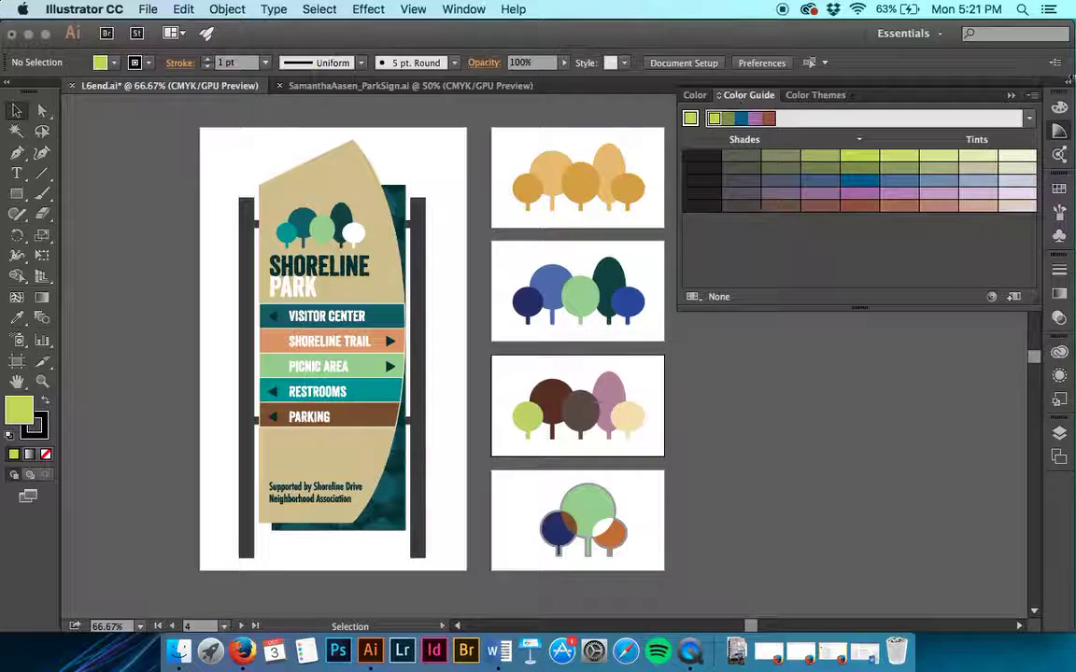
left_click(1059, 109)
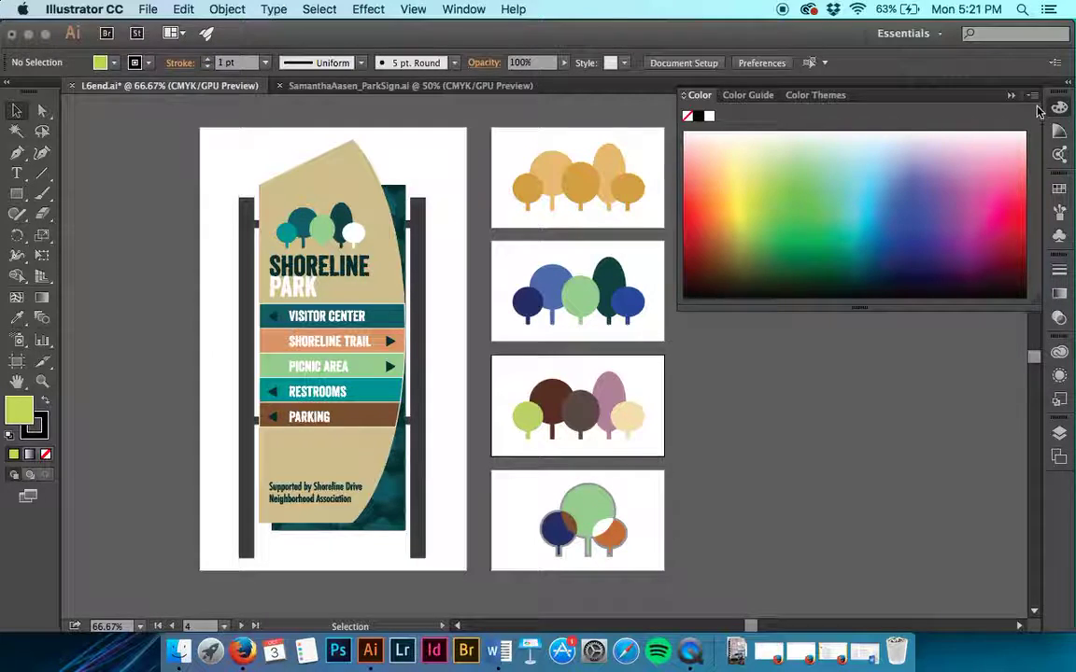
left_click(1033, 96)
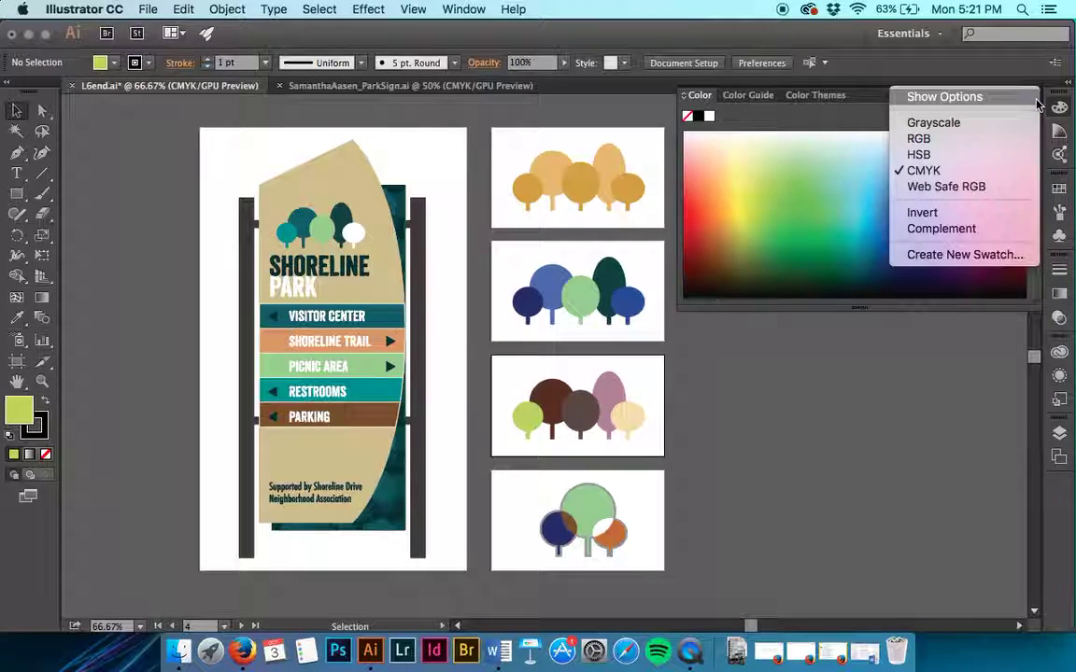
left_click(1018, 171)
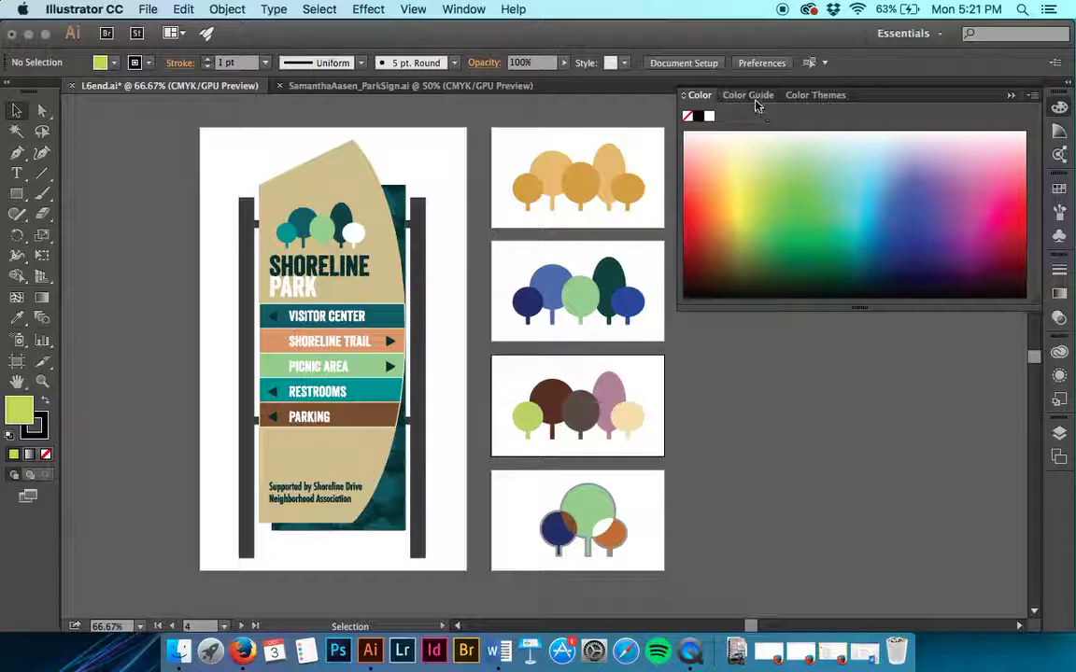
left_click(752, 95)
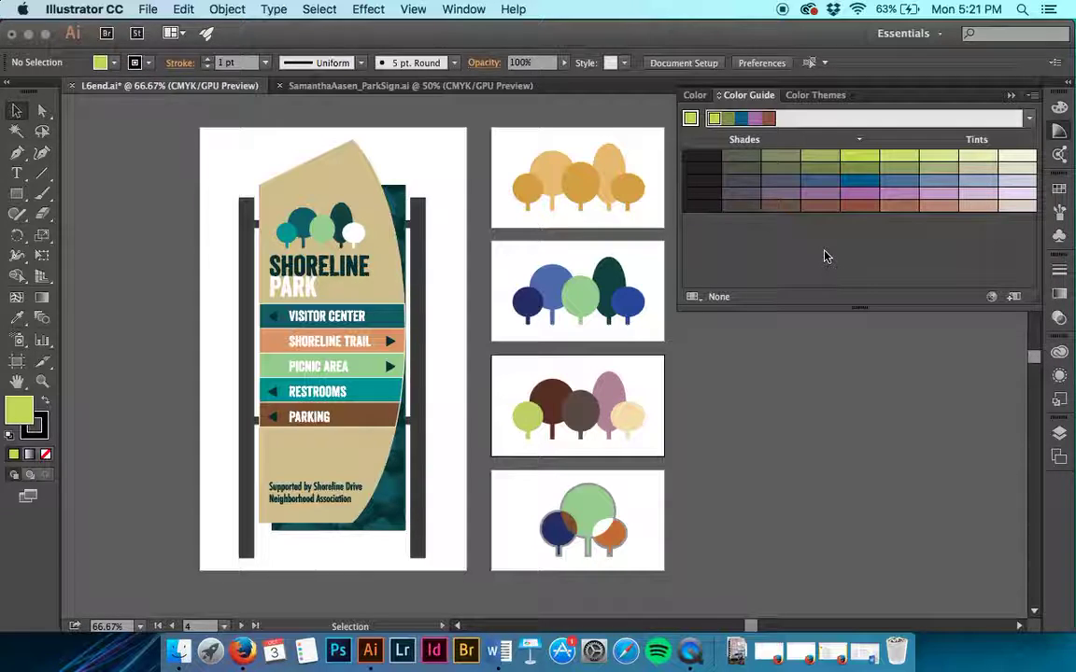
Step: Look at Color Themes, then bring up the Swatches panel
left_click(826, 95)
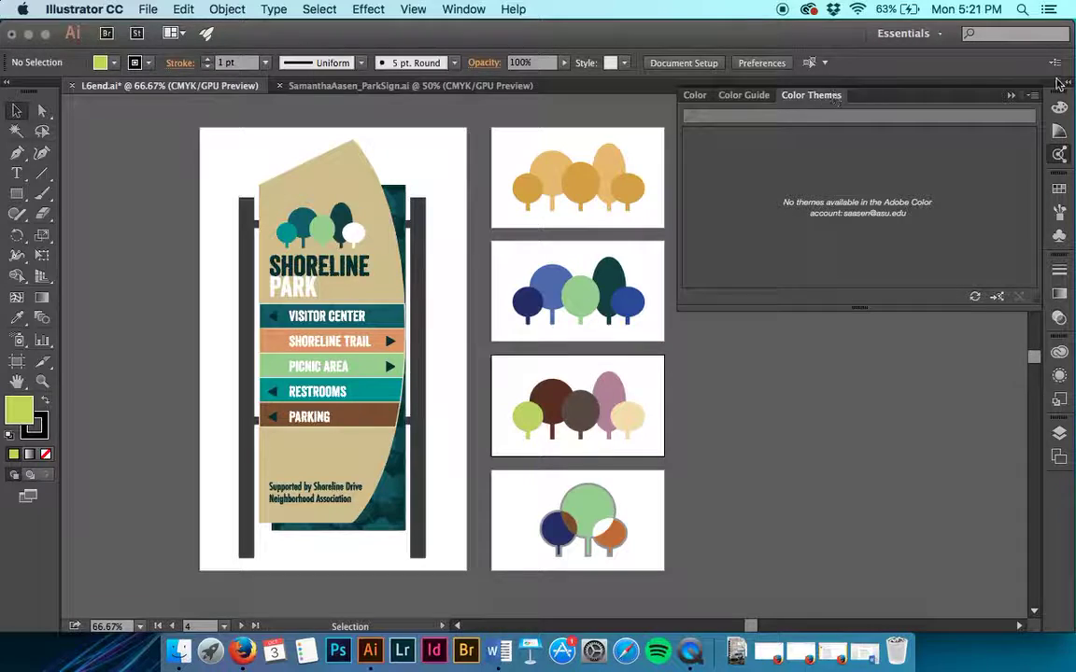
left_click(1058, 131)
left_click(1059, 107)
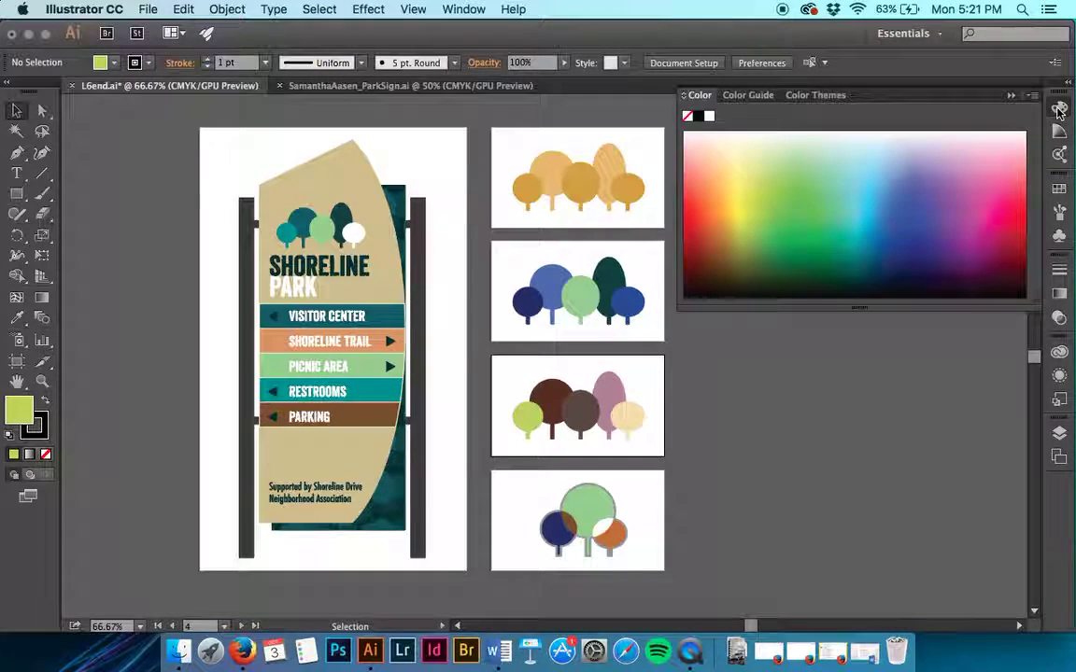
left_click(1059, 200)
left_click(1059, 191)
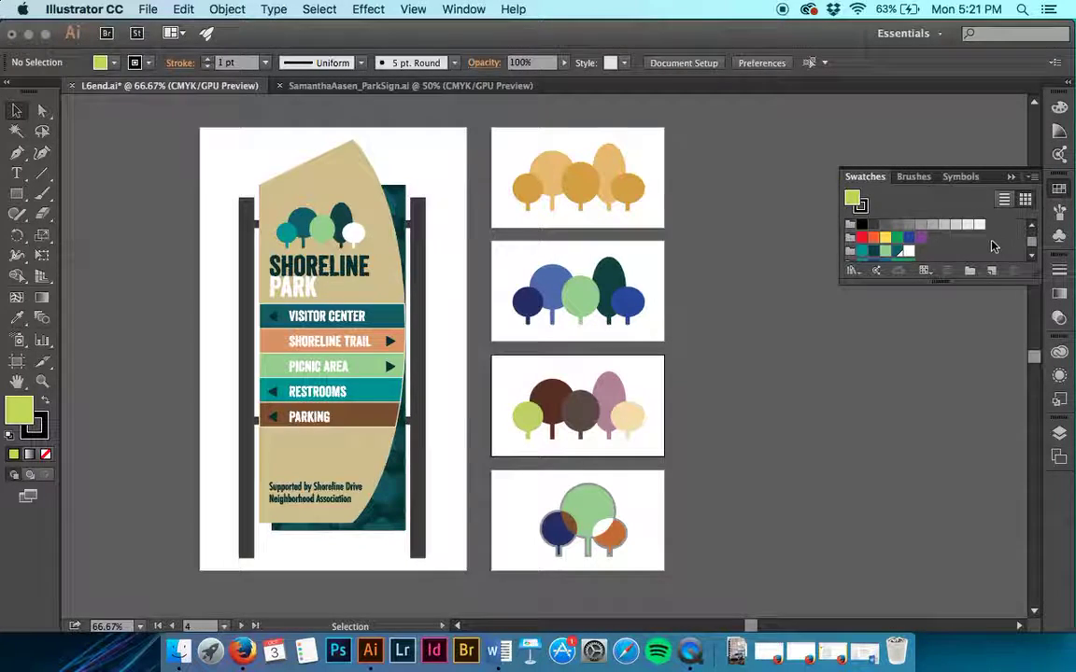
Step: Drag the Swatches panel taller to reveal all colour groups, including logo2
left_click_drag(948, 282, 920, 420)
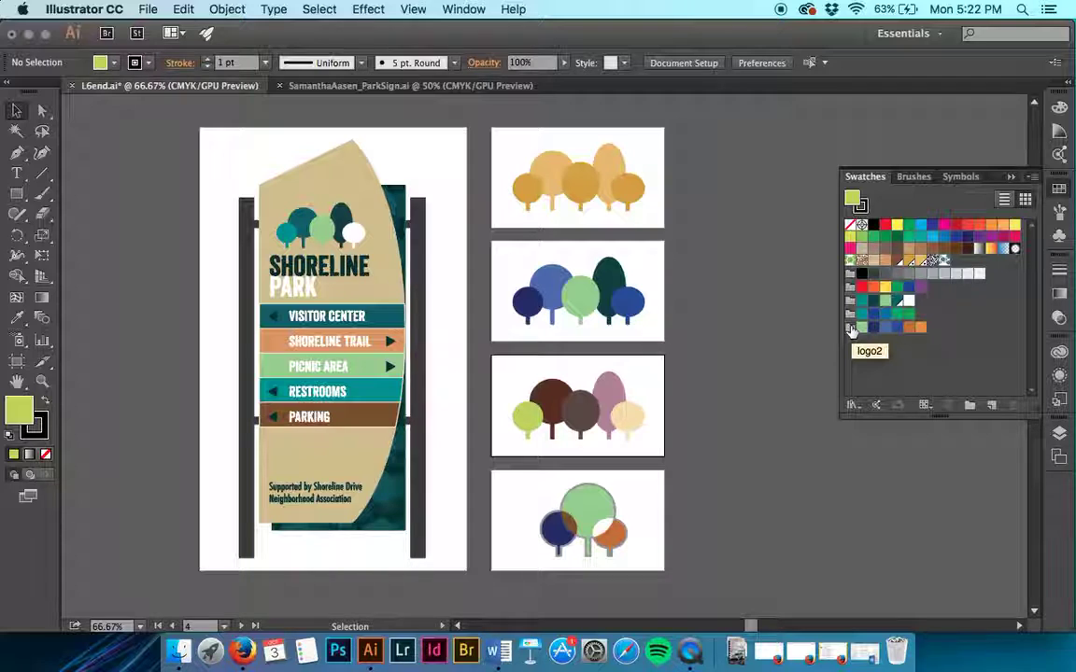
Step: Browse the Swatch Libraries list without choosing, then show the Color Themes panel
left_click(853, 405)
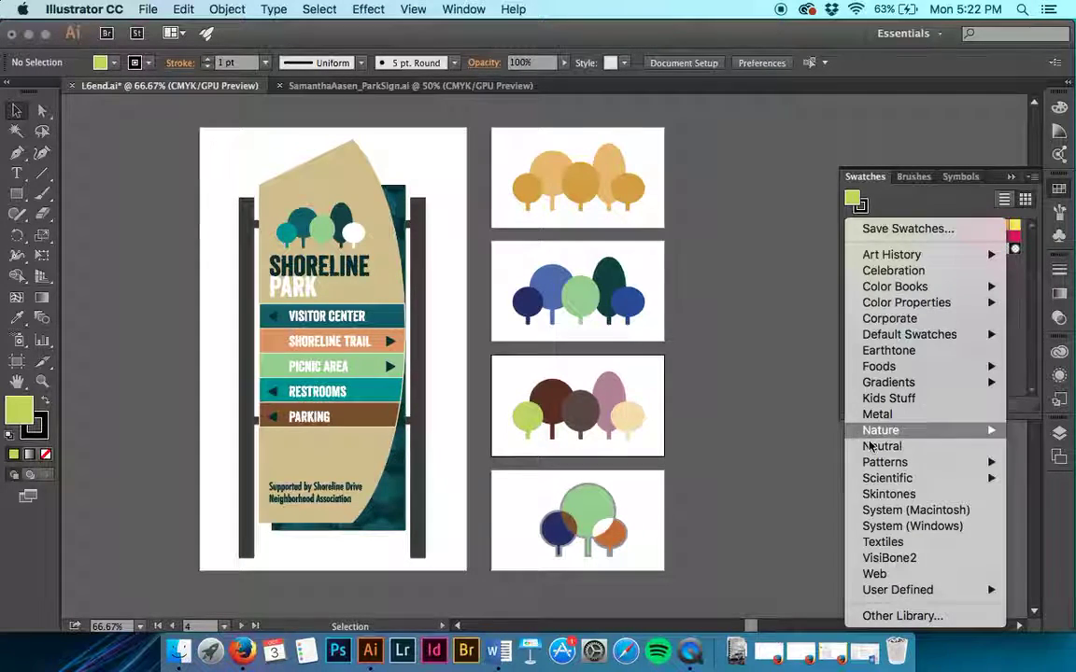
mouse_move(884, 337)
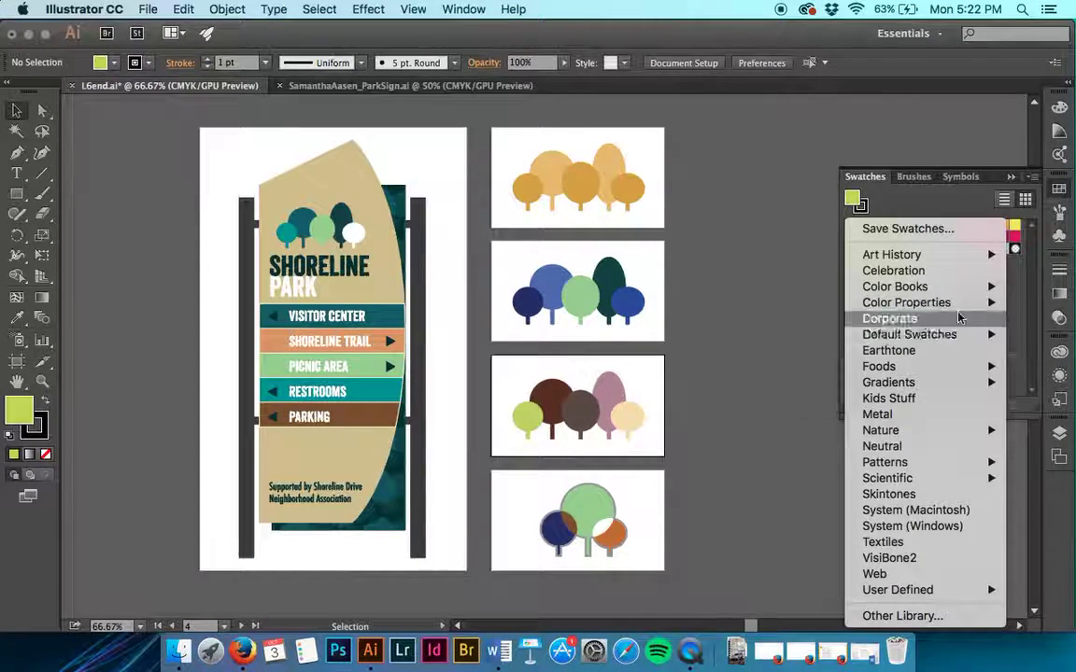
left_click(1032, 313)
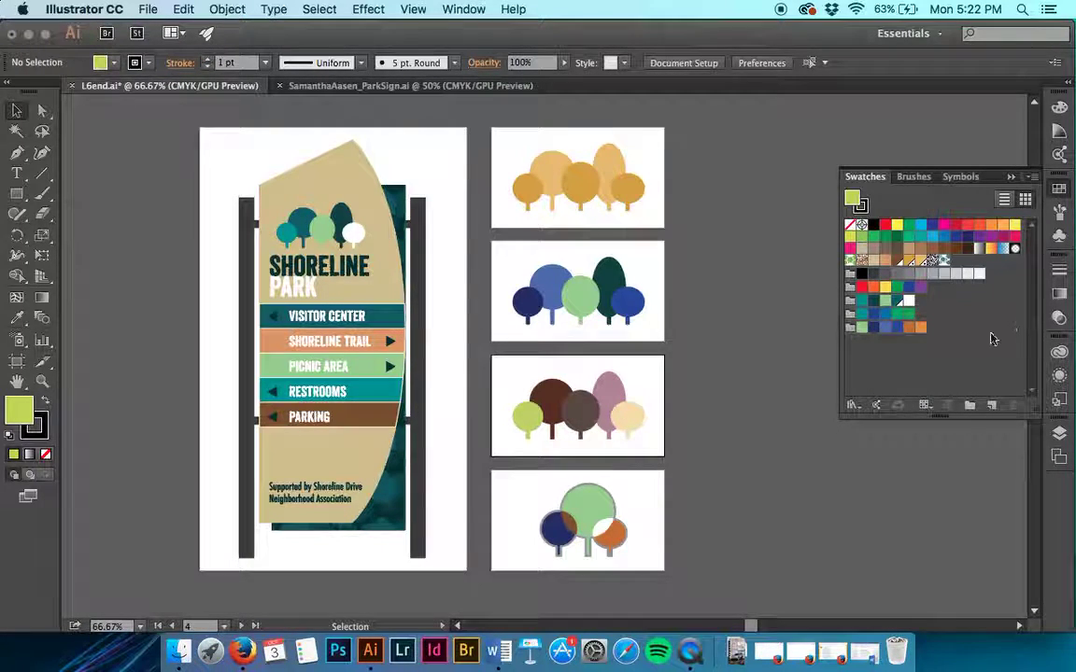
left_click(874, 409)
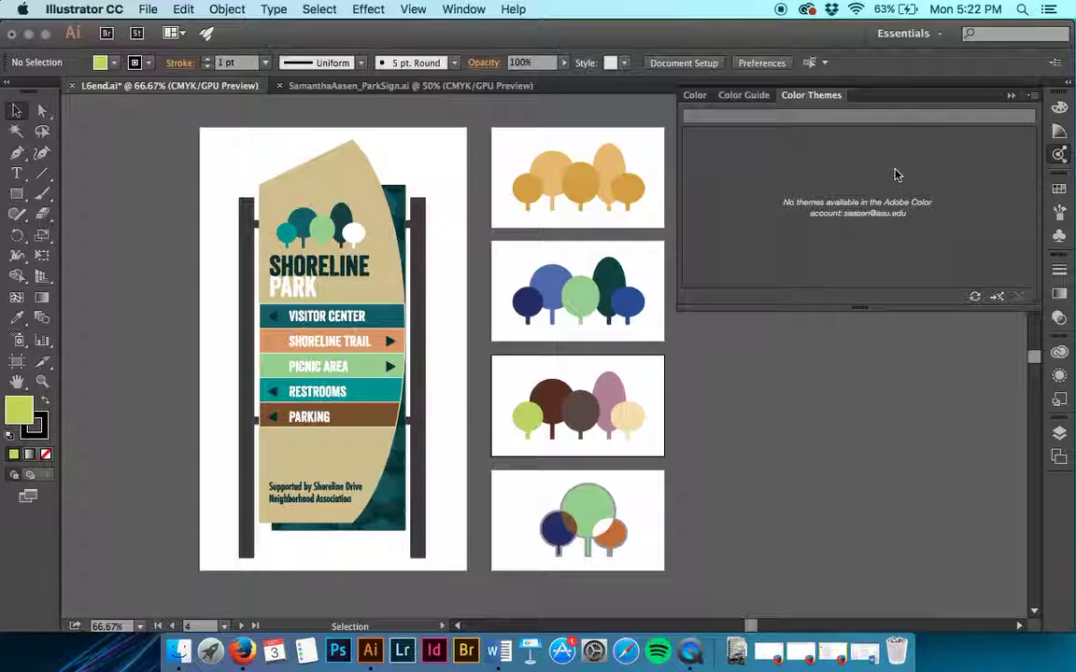
Step: Reopen Swatches and make the CMYK Cyan swatch the current fill
left_click(1059, 174)
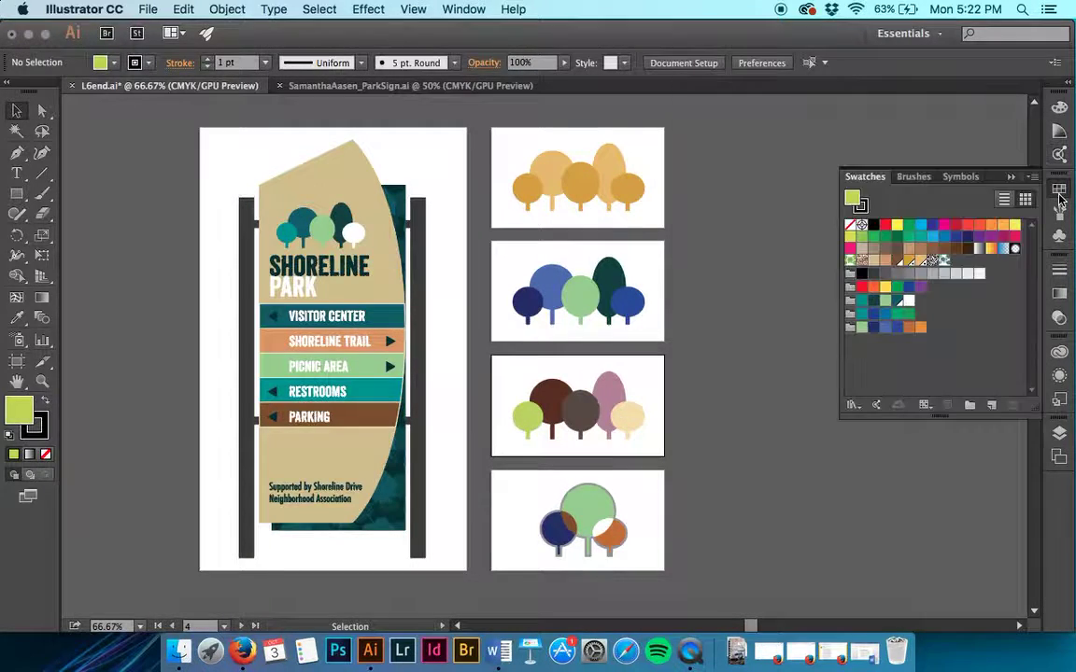
left_click(922, 406)
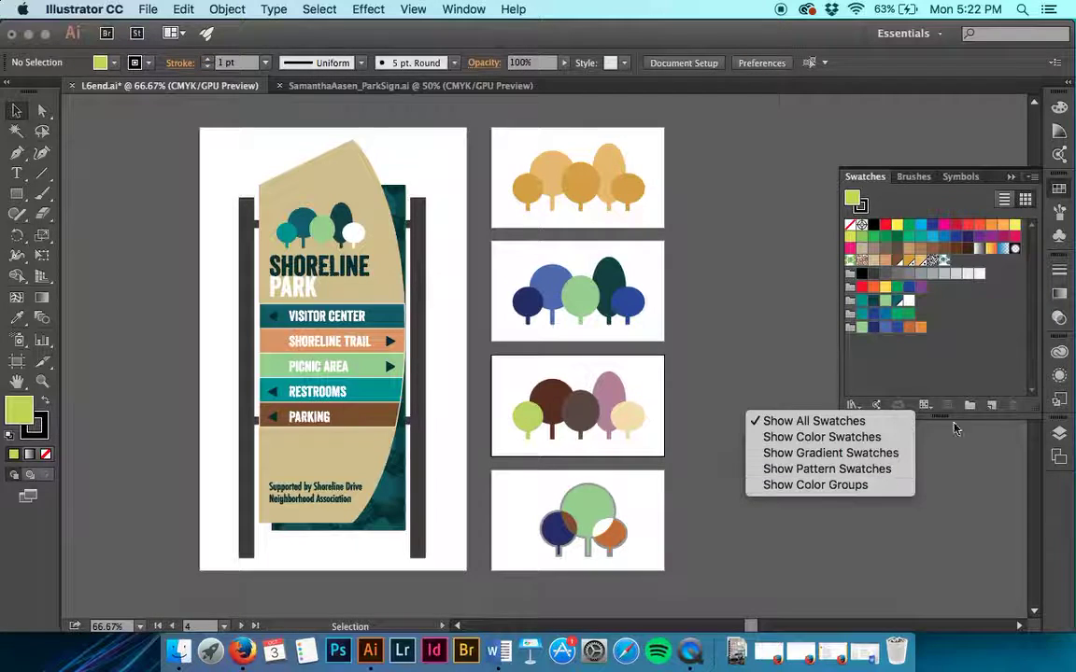
left_click(891, 345)
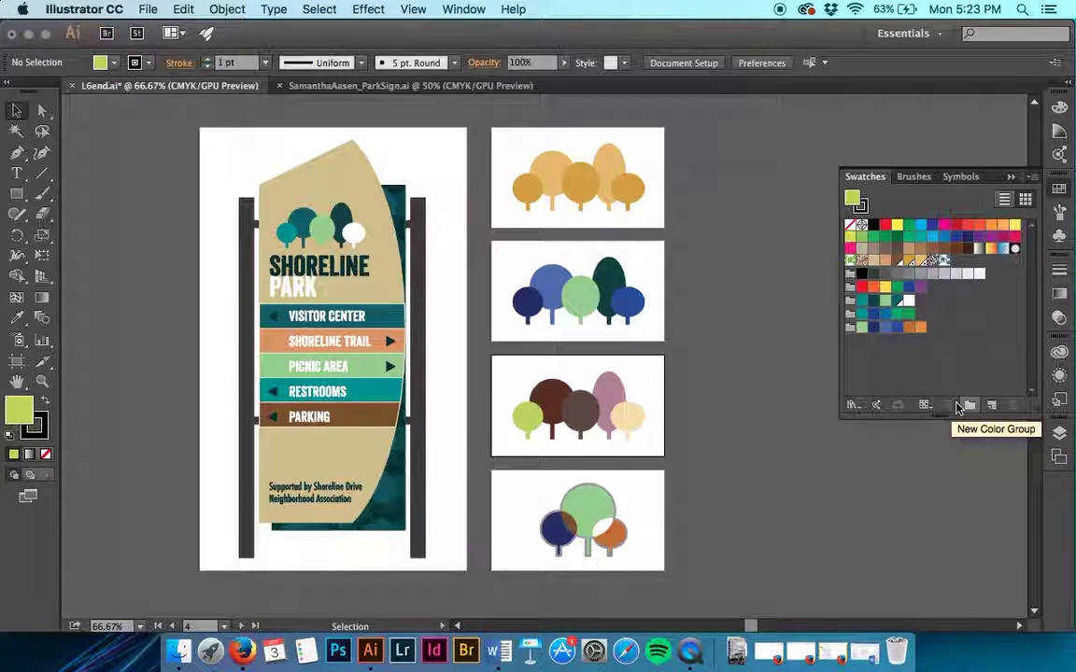
left_click(919, 225)
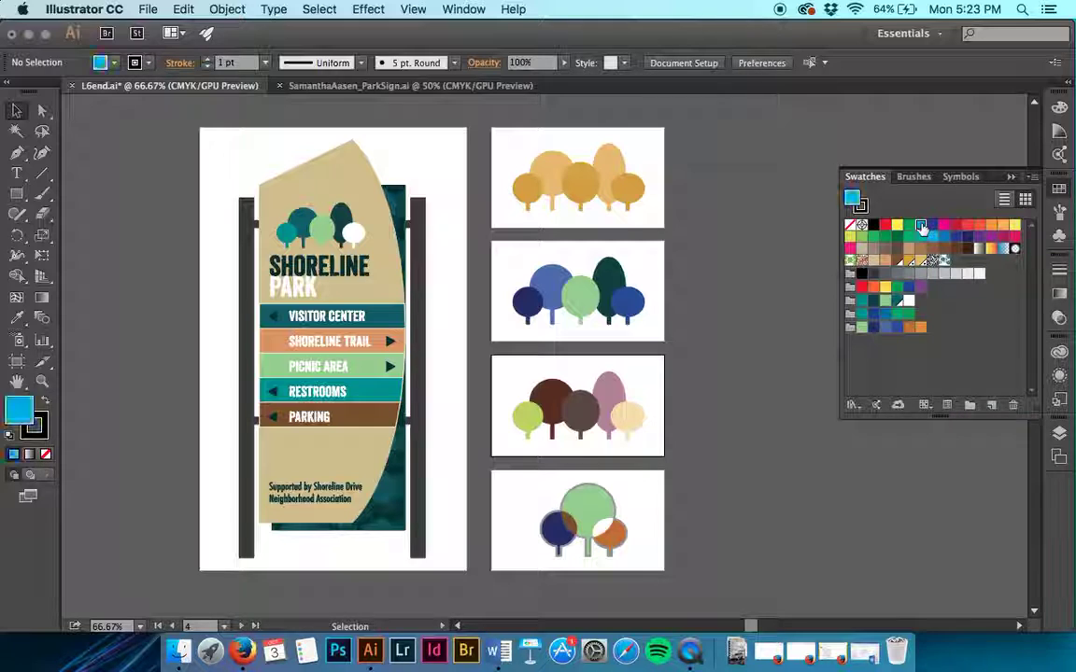
Step: Preview the Cyan swatch options at 44 percent, cancel, then start a New Swatch
left_click(949, 405)
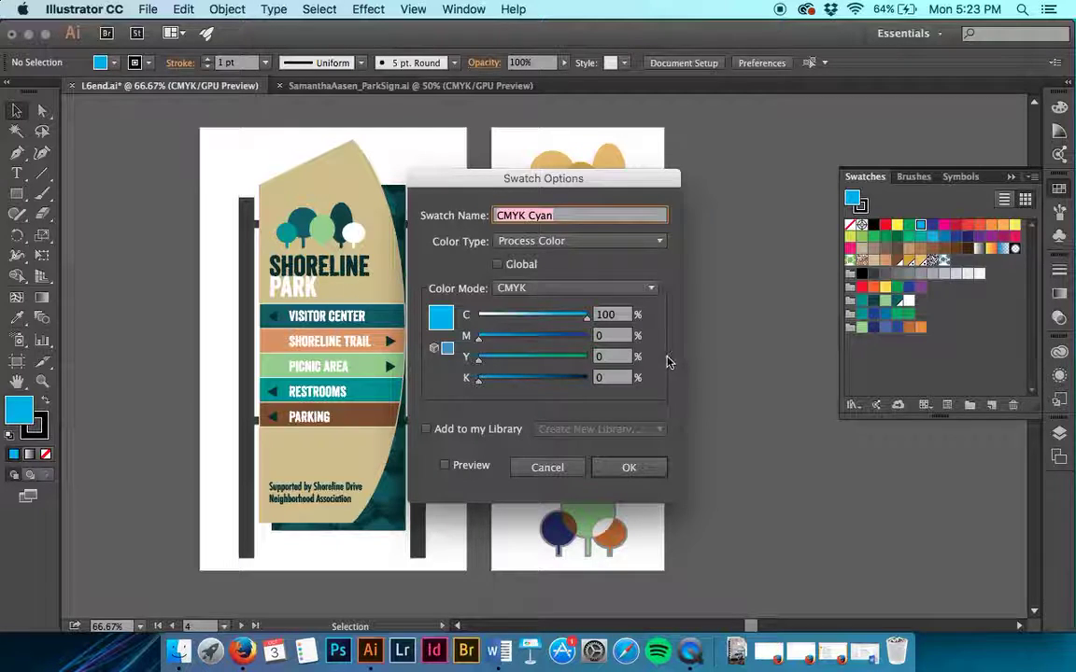
left_click_drag(586, 323, 526, 322)
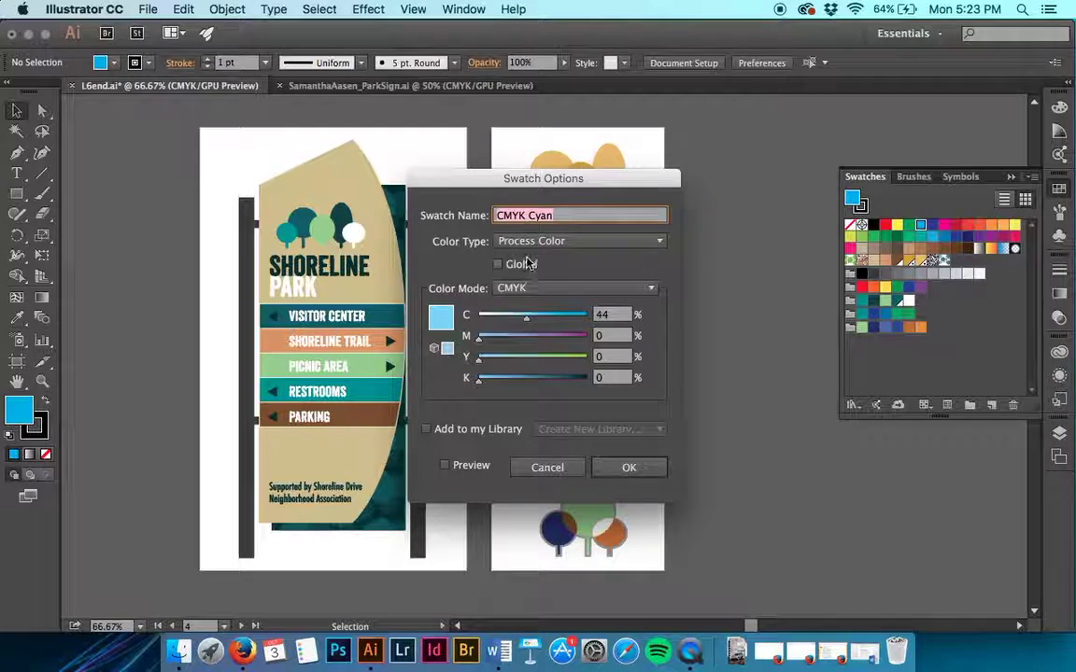
left_click(547, 467)
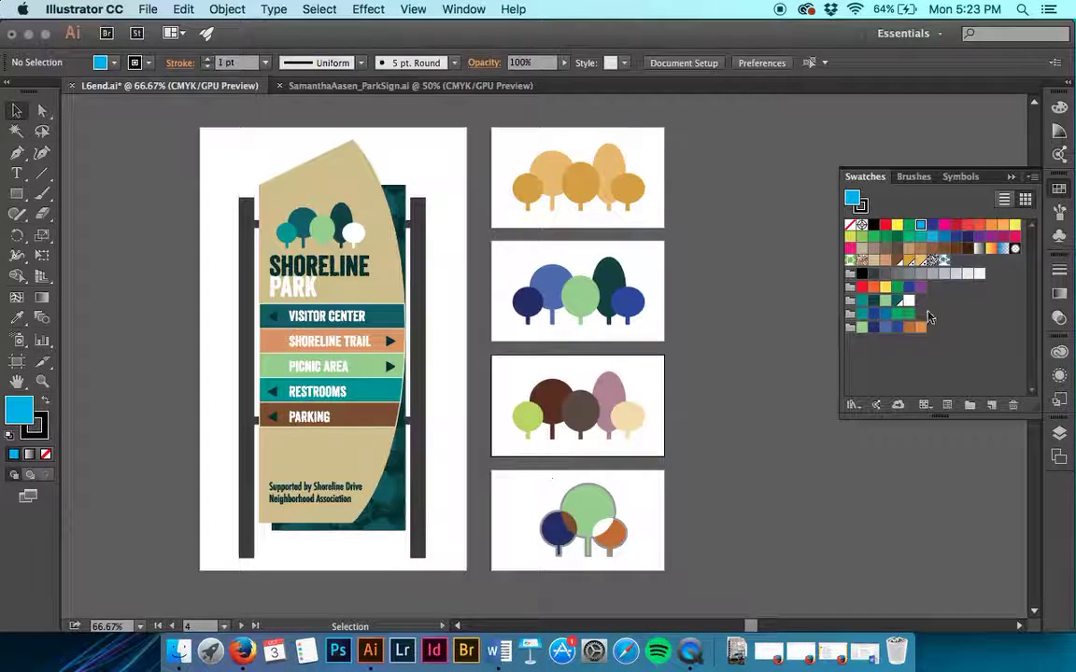
left_click(993, 407)
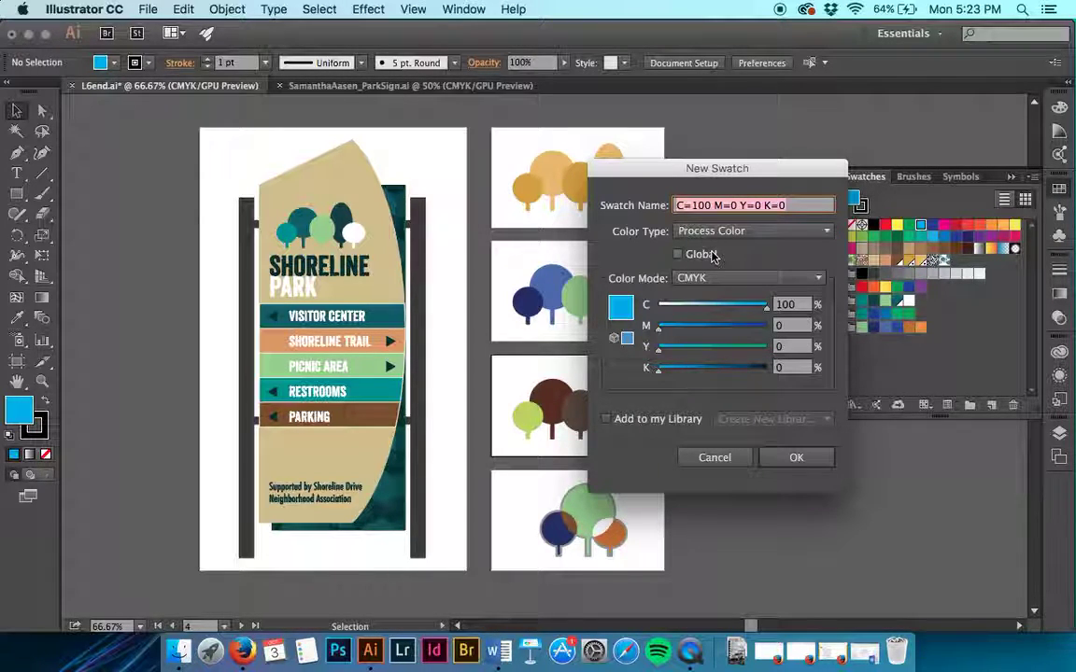
Step: Mix the new swatch's sliders to C 55, M 64, Y 49, K 0
left_click_drag(761, 305, 727, 306)
left_click_drag(658, 326, 730, 370)
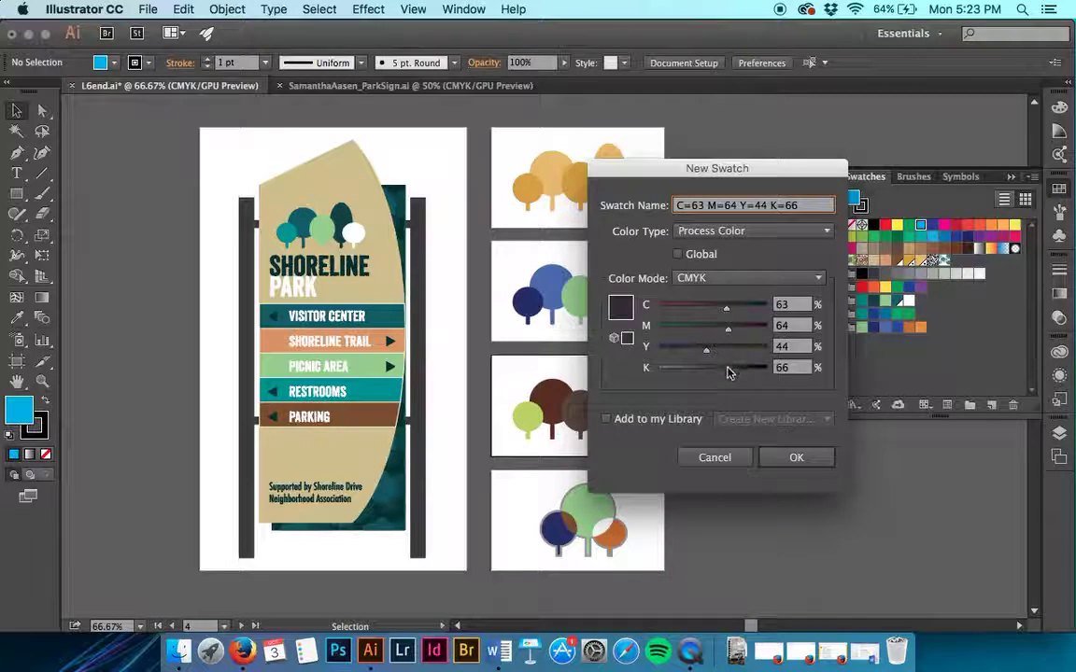
left_click_drag(729, 369, 783, 368)
left_click_drag(706, 350, 796, 353)
left_click_drag(726, 328, 767, 328)
left_click_drag(725, 311, 678, 311)
left_click_drag(766, 326, 678, 328)
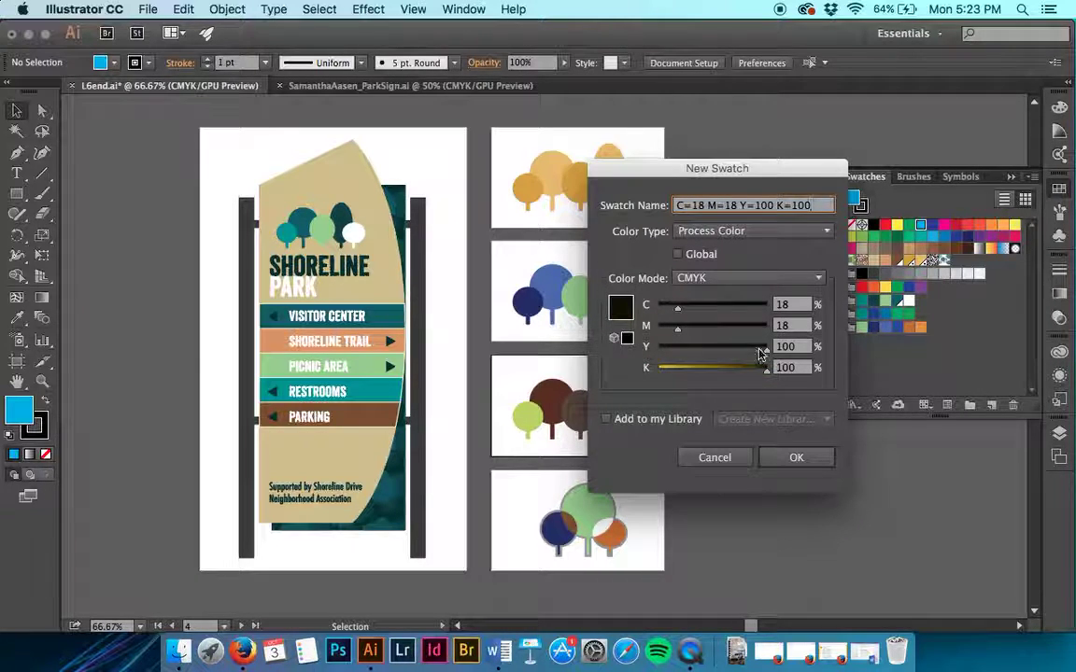
left_click_drag(761, 373, 682, 373)
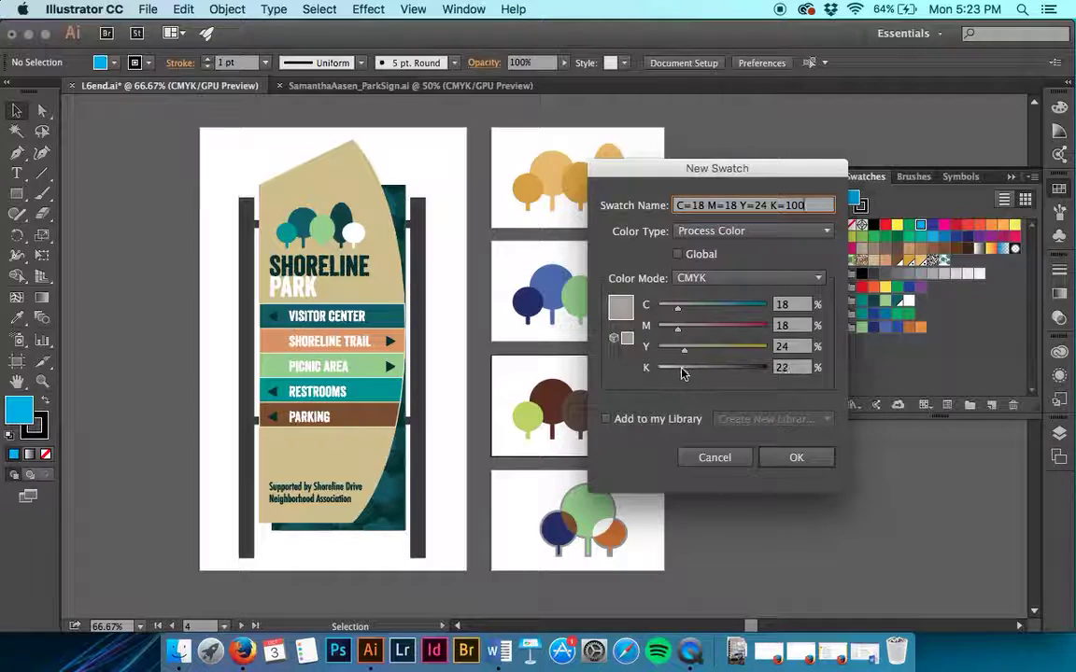
left_click_drag(678, 309, 654, 371)
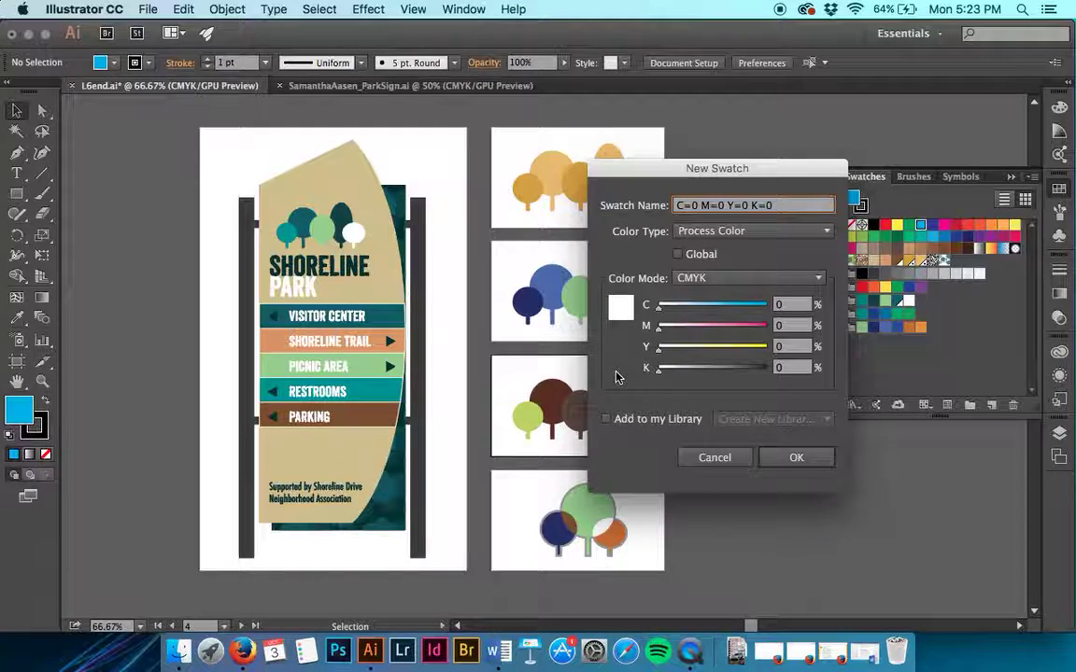
left_click_drag(660, 309, 717, 309)
left_click_drag(658, 332, 711, 350)
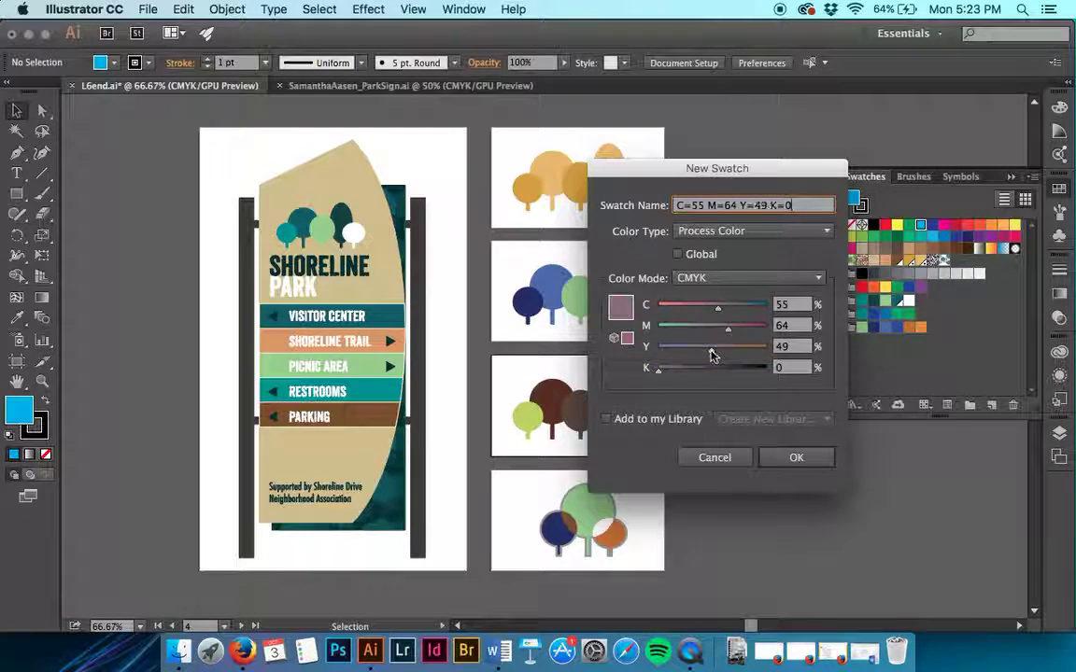
Step: Keep CMYK colour mode, name the swatch 'Mauve 2' and add it
left_click(710, 281)
left_click(707, 286)
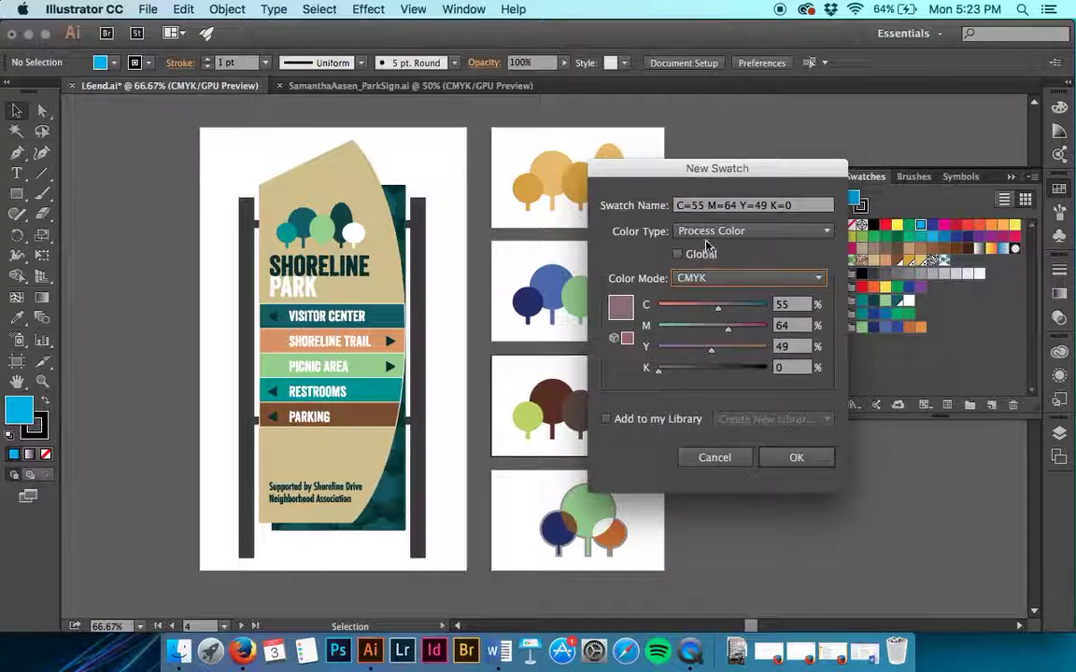
left_click(705, 206)
type("Mauve 2")
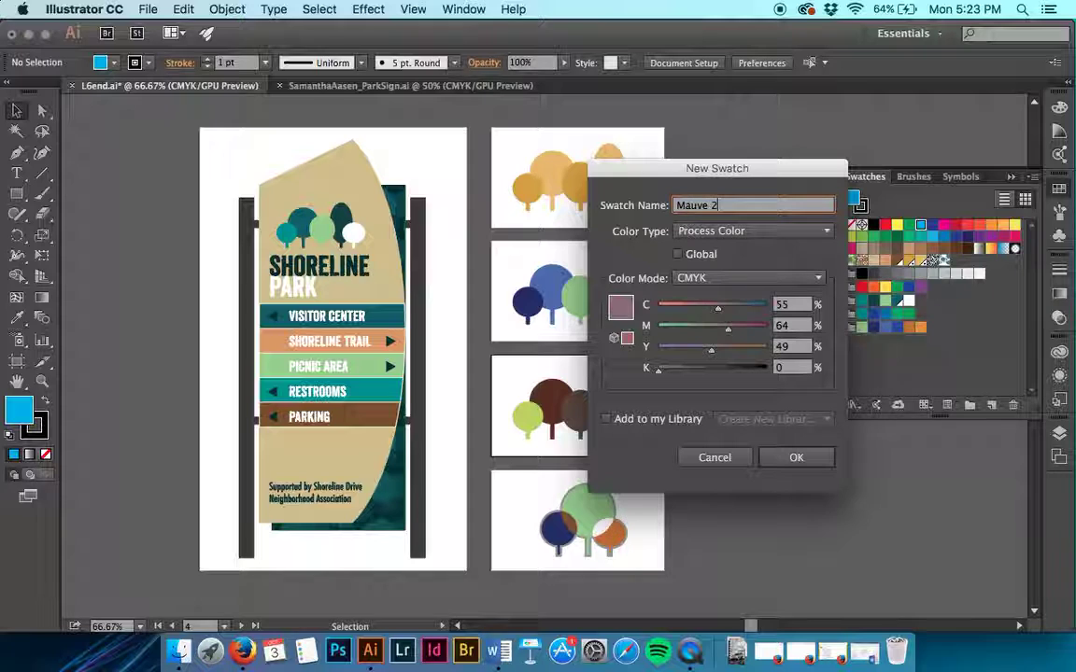
left_click(805, 457)
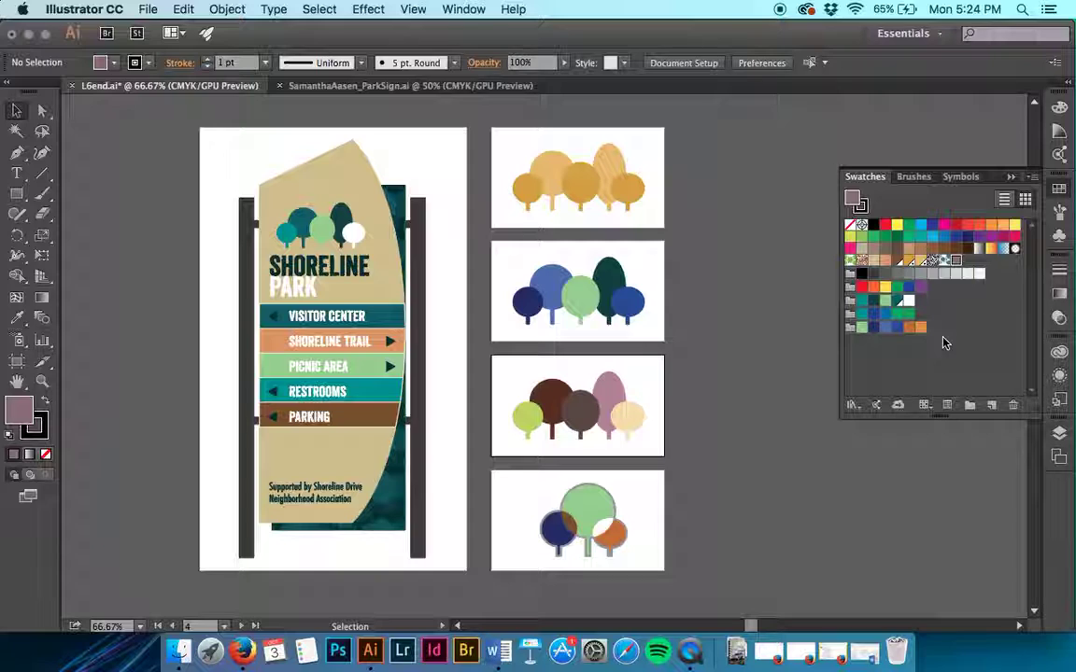
Step: Switch from L6end.ai back to the ParkSign.ai document
left_click(411, 86)
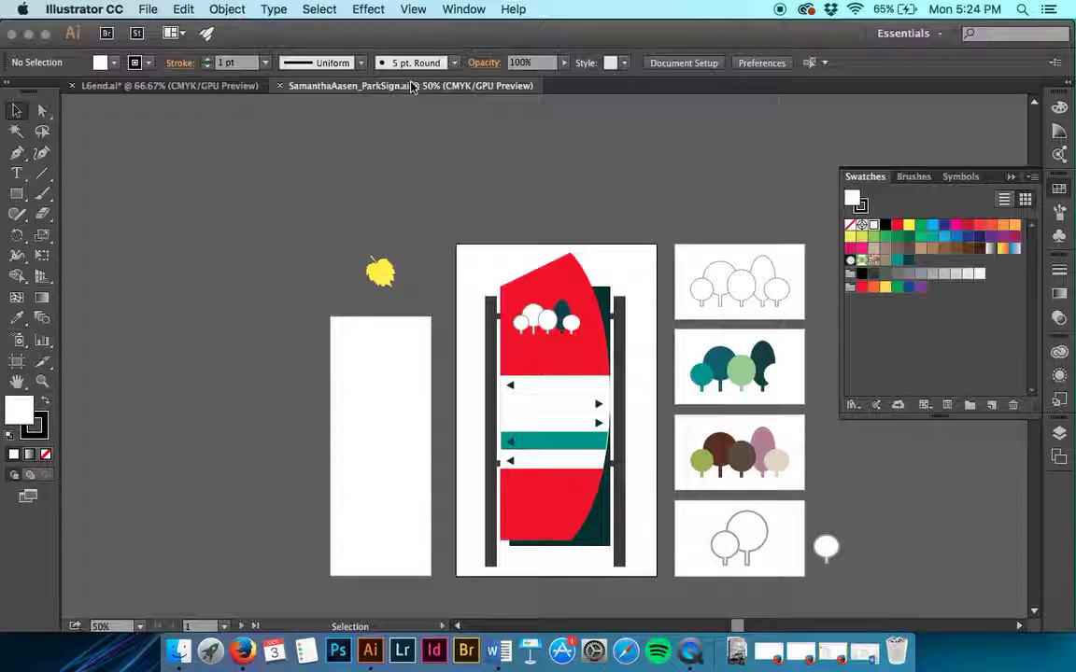
Step: Fill the red curved sign background with the tan 'sign bg' swatch
left_click(569, 282)
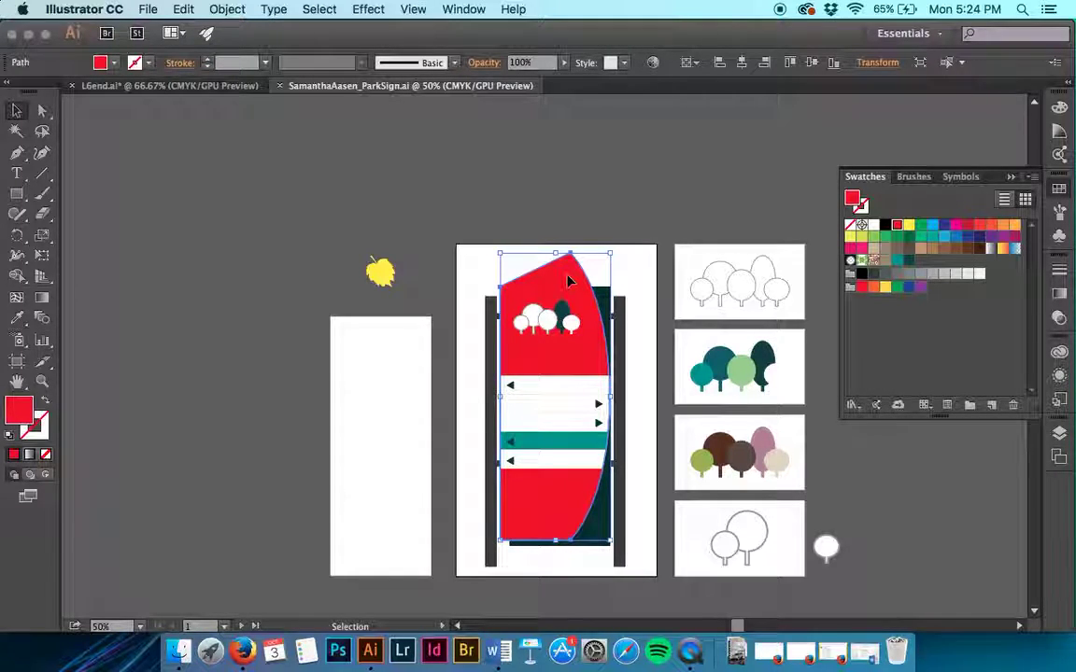
left_click(114, 62)
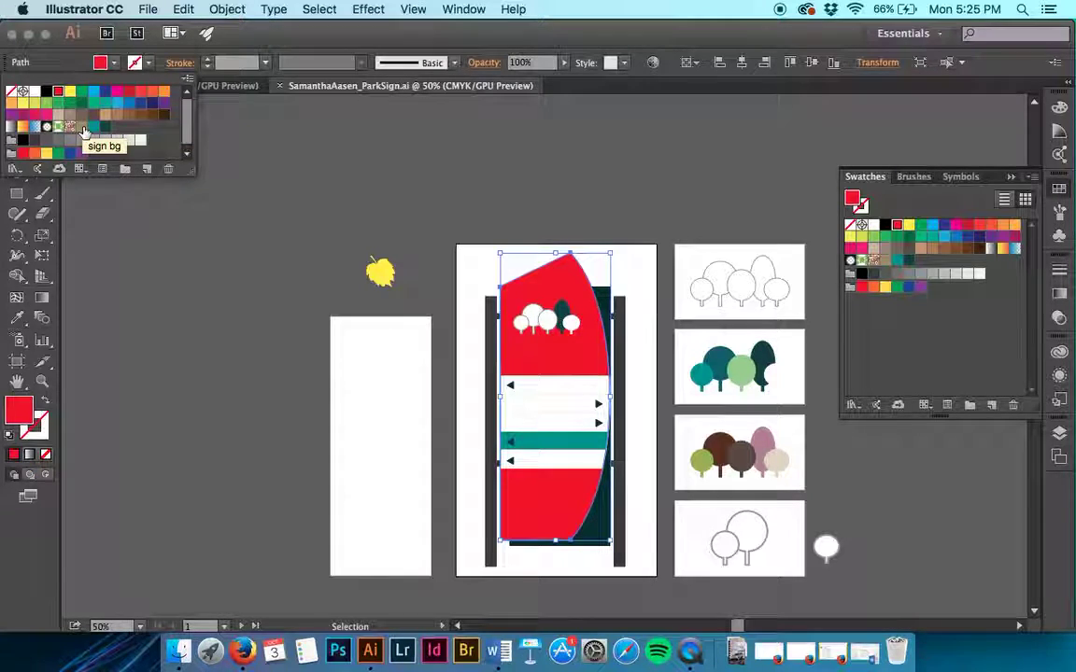
left_click(83, 129)
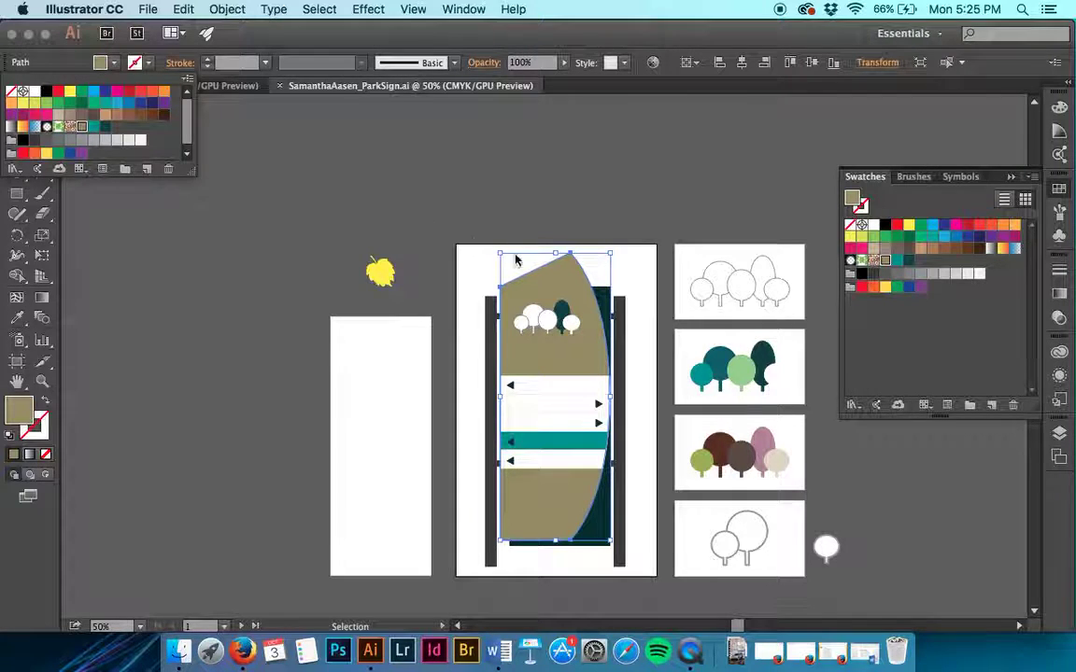
left_click(575, 258)
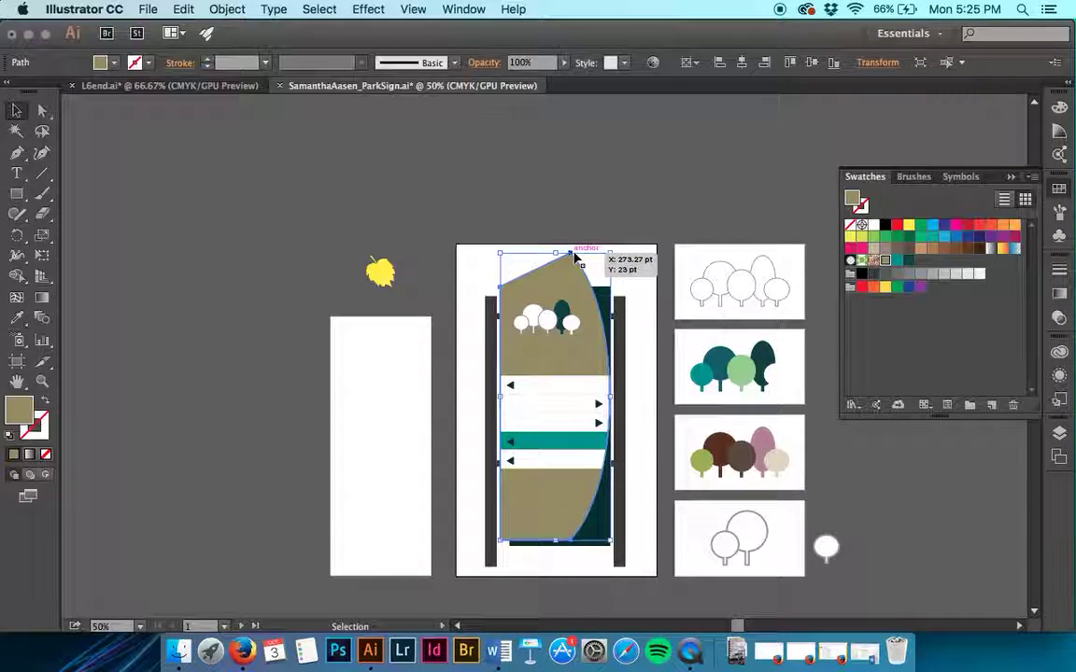
Step: Zoom in on the stripes and select the white right-arrow stripe above the teal band
left_click(628, 193)
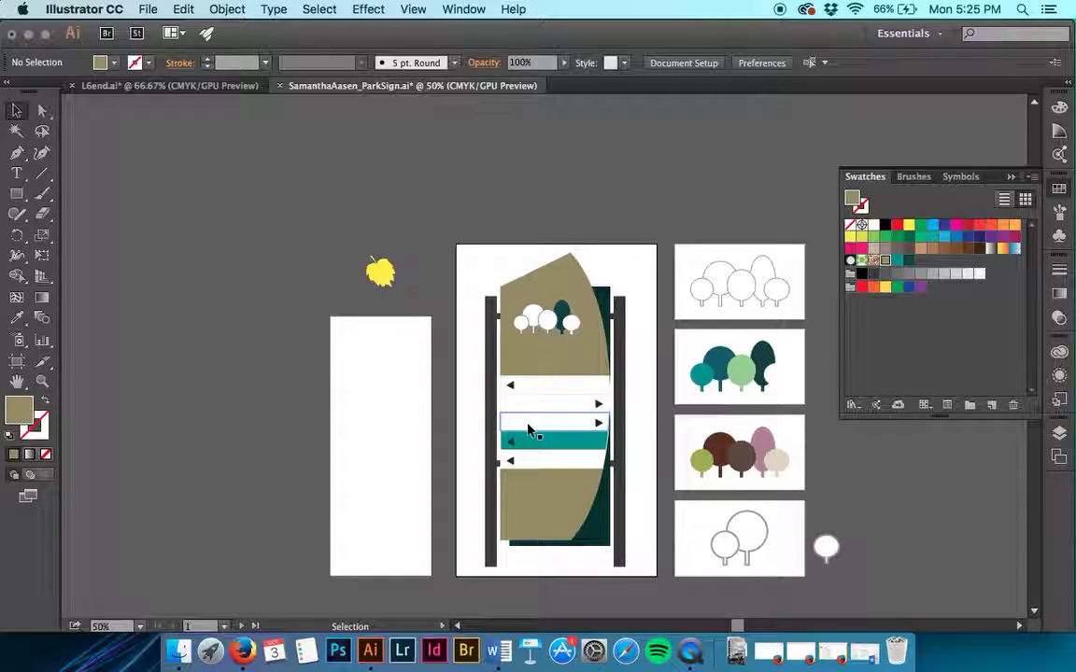
key("super+equal")
key("super+equal")
key("super+equal")
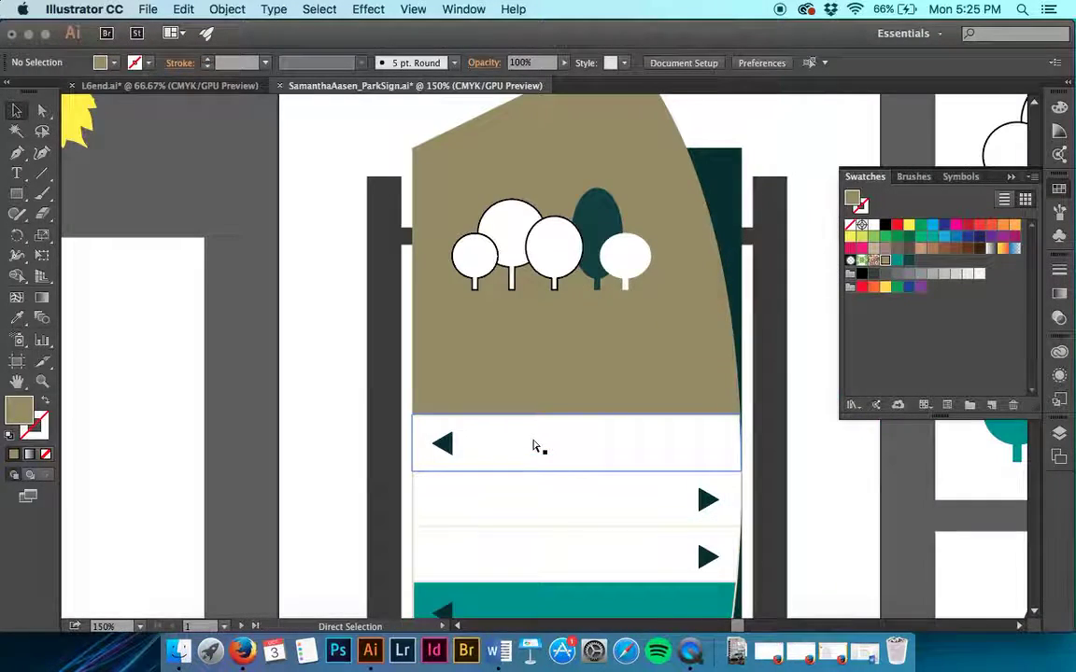
scroll(535, 447, "down", 4)
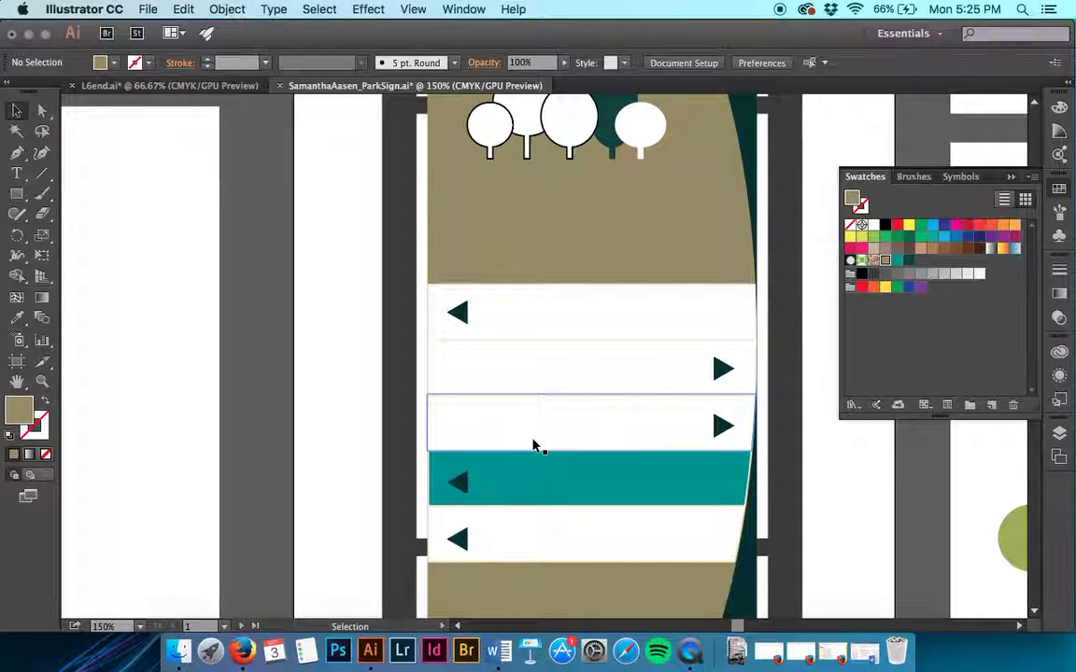
left_click(533, 444)
scroll(534, 446, "right", 3)
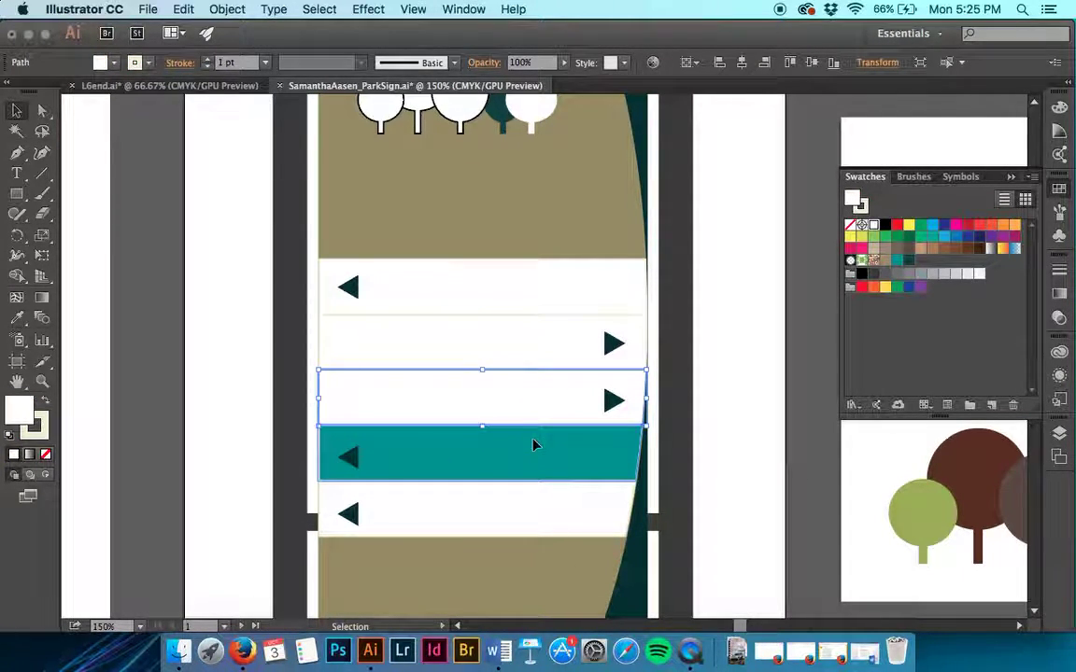
Step: Open the Color panel and toggle its slider options from the panel menu
left_click(1061, 105)
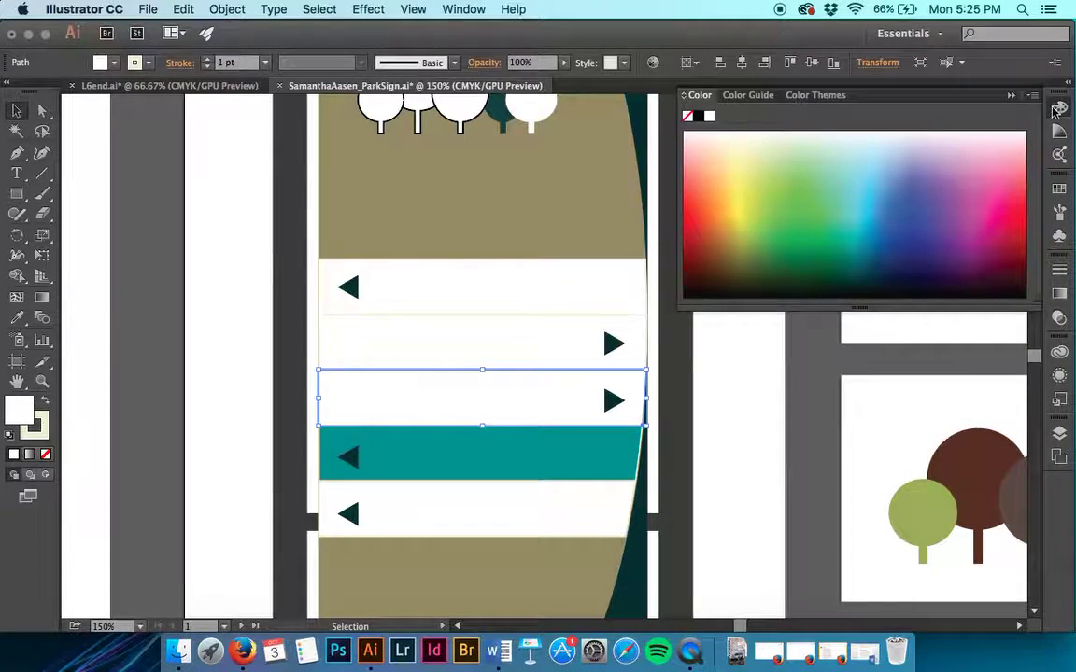
left_click(1011, 94)
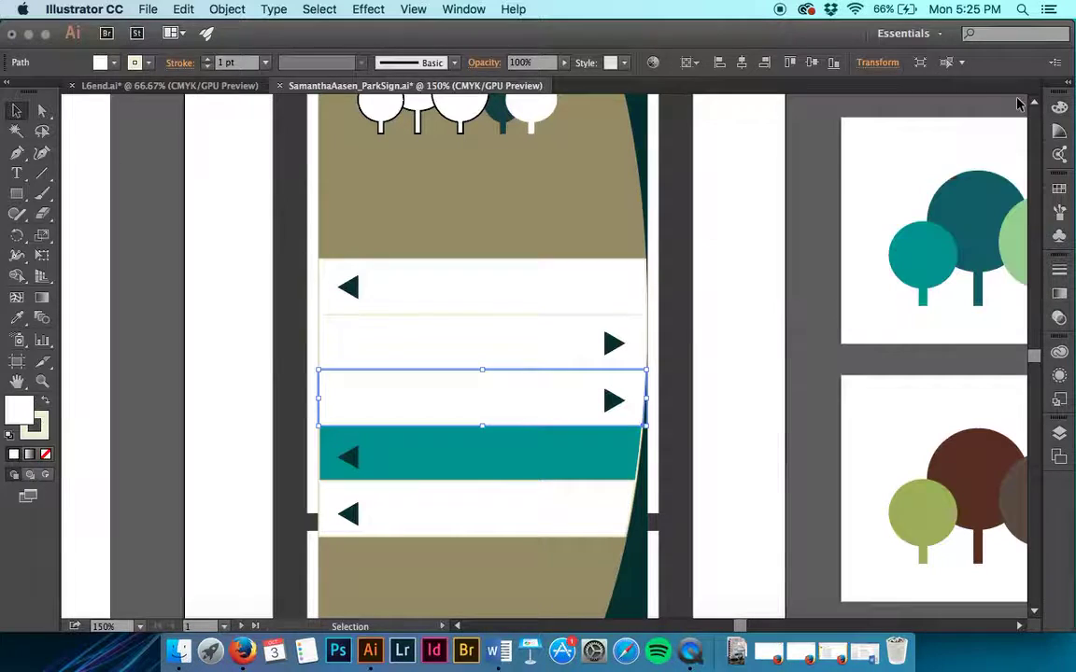
left_click(1061, 104)
left_click(1032, 97)
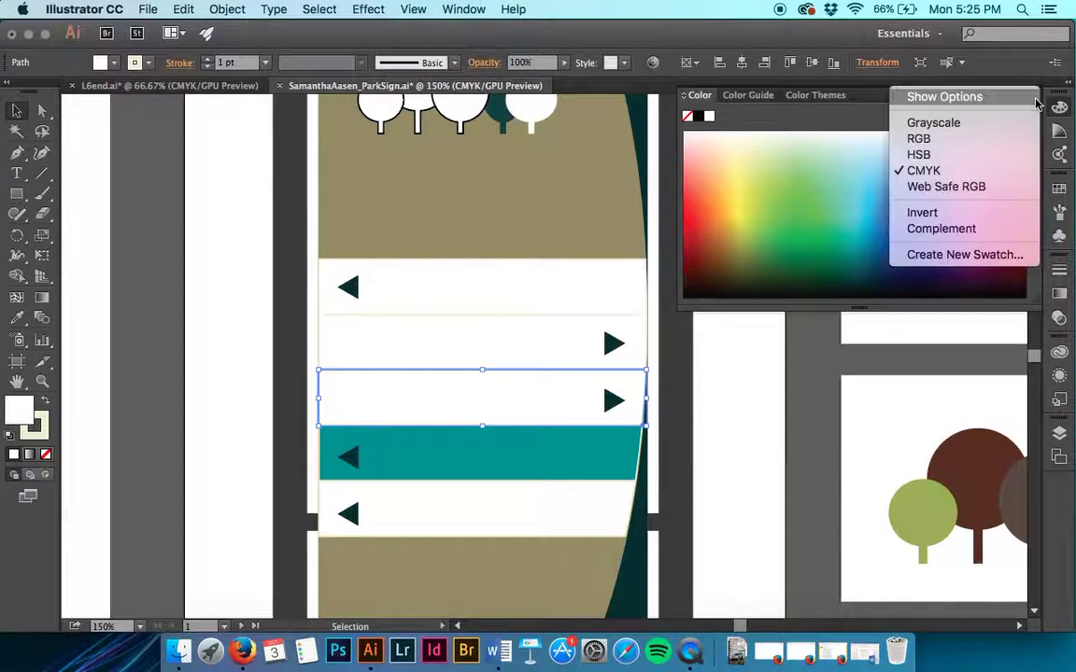
left_click(1032, 97)
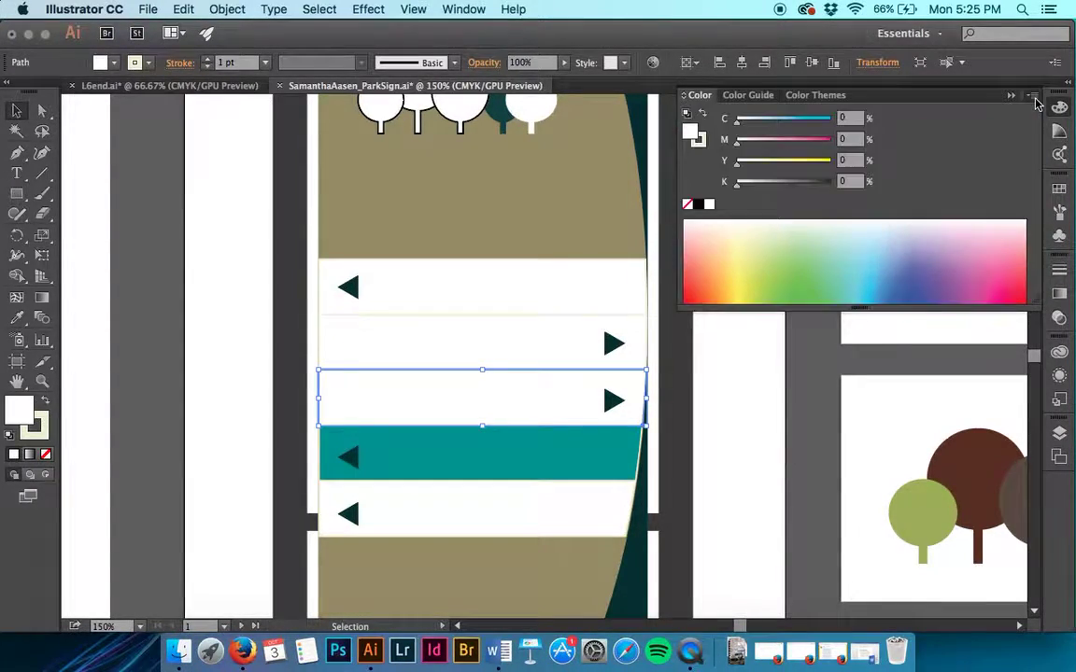
left_click(1033, 97)
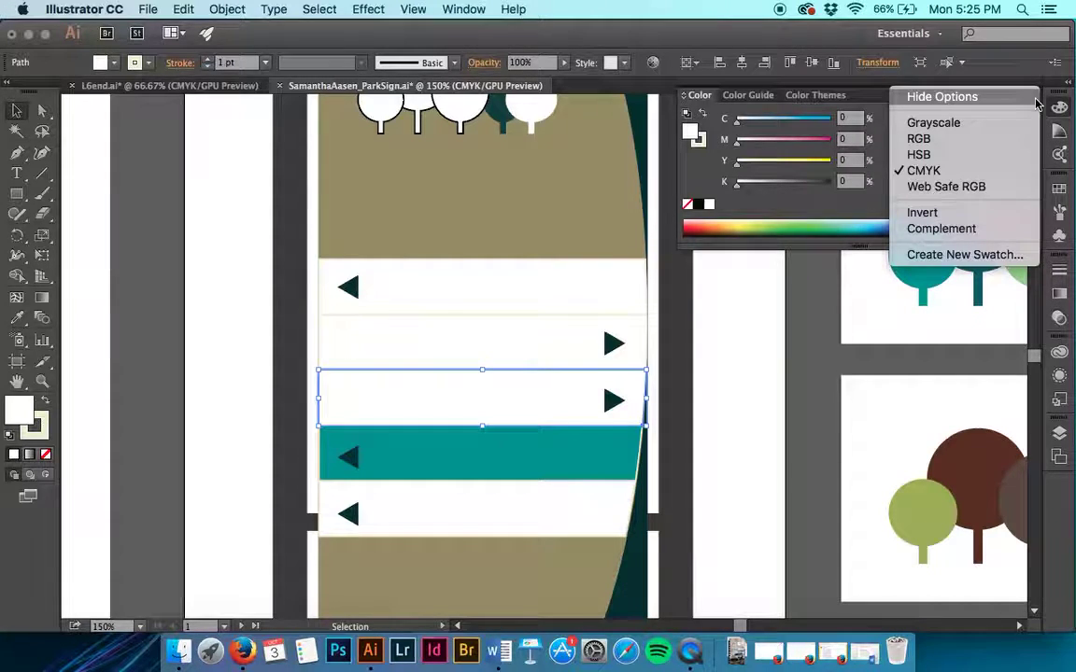
left_click(863, 205)
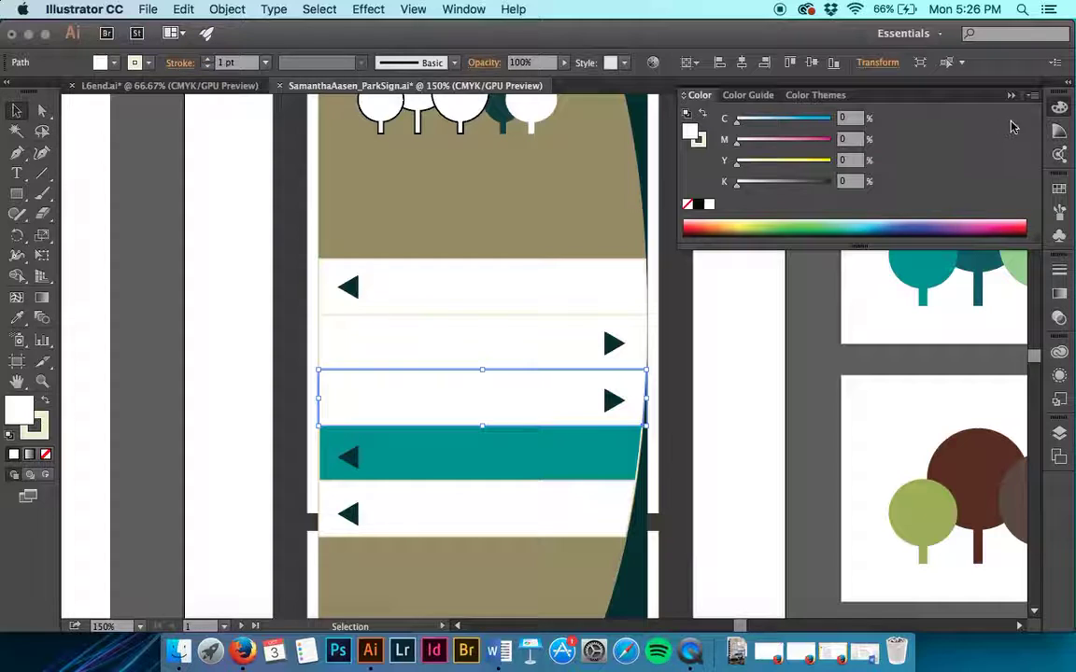
left_click(1032, 97)
left_click(1020, 105)
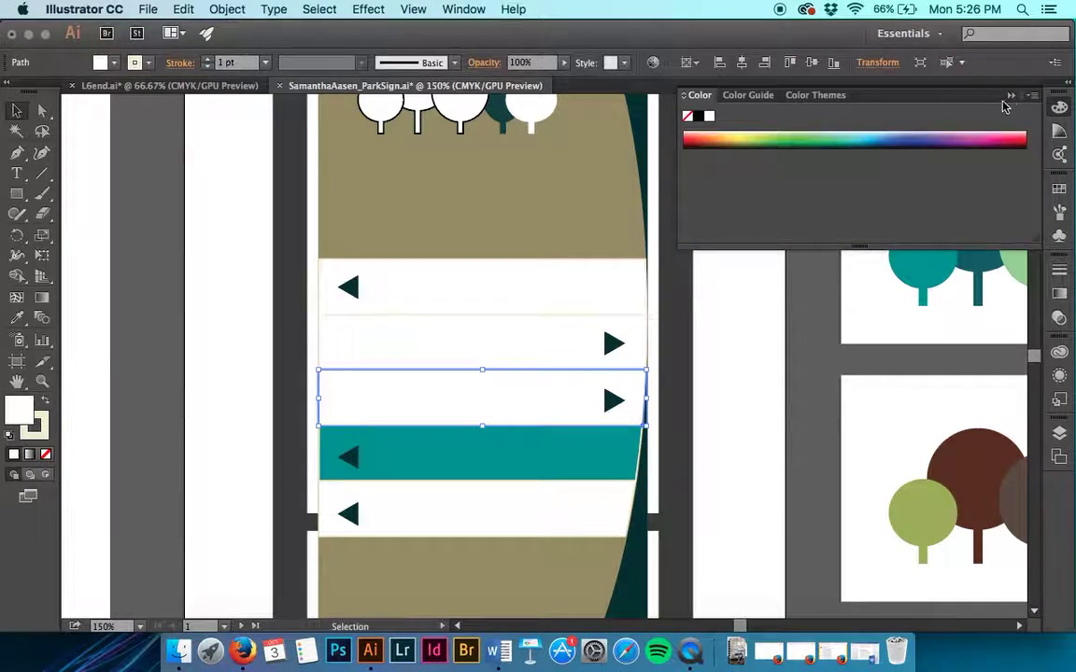
Step: Enlarge the Color panel so both the CMYK sliders and spectrum bar show
left_click_drag(863, 160, 861, 294)
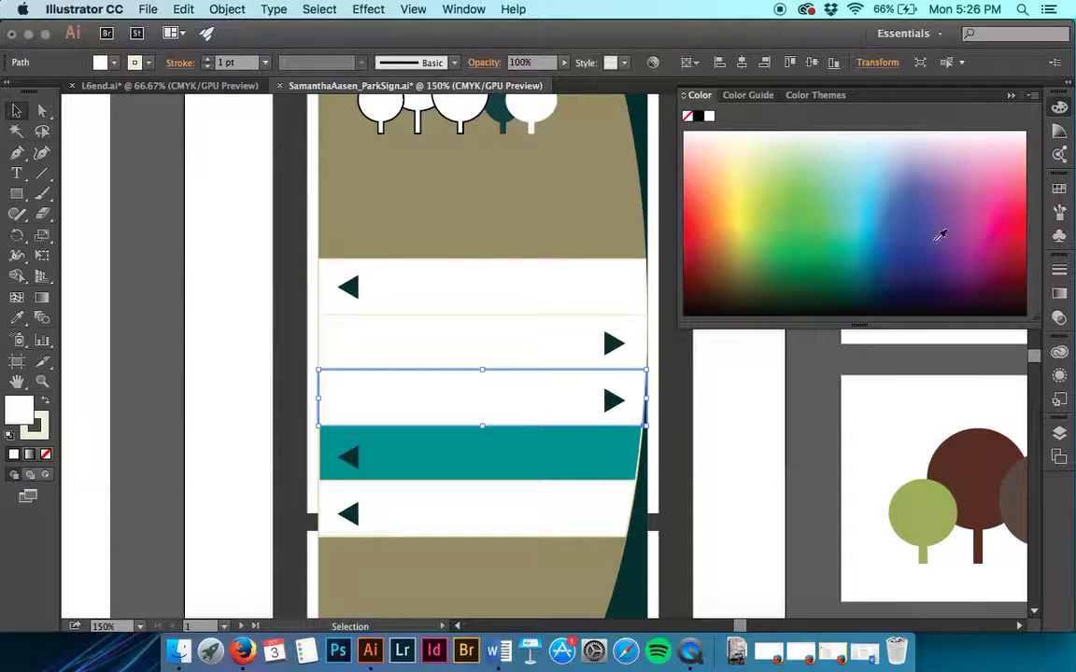
left_click(1033, 95)
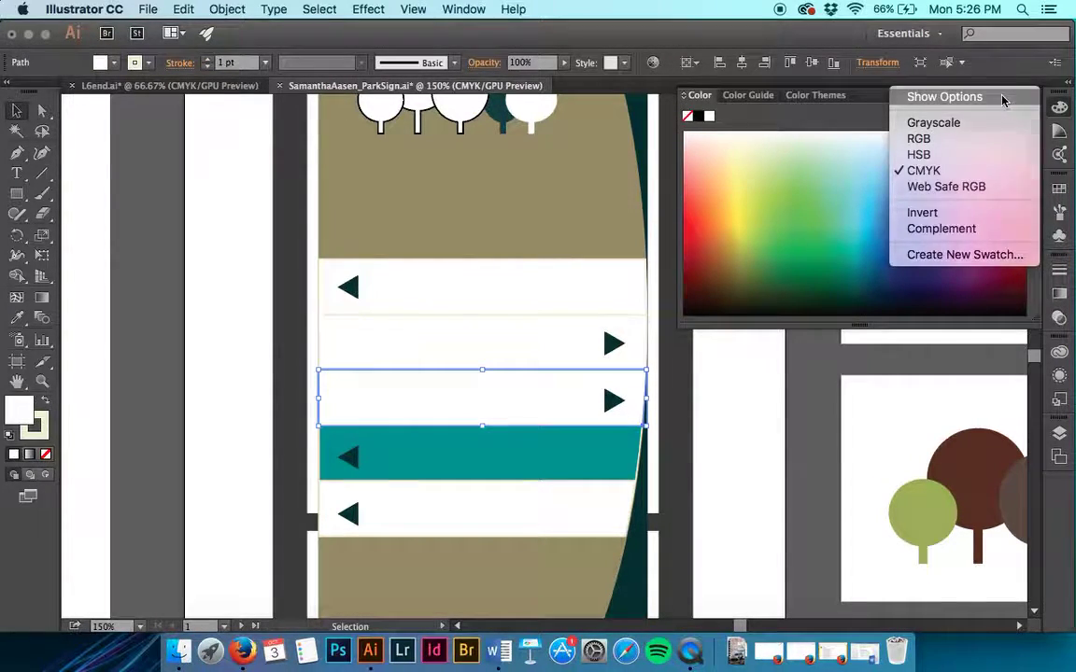
left_click(904, 95)
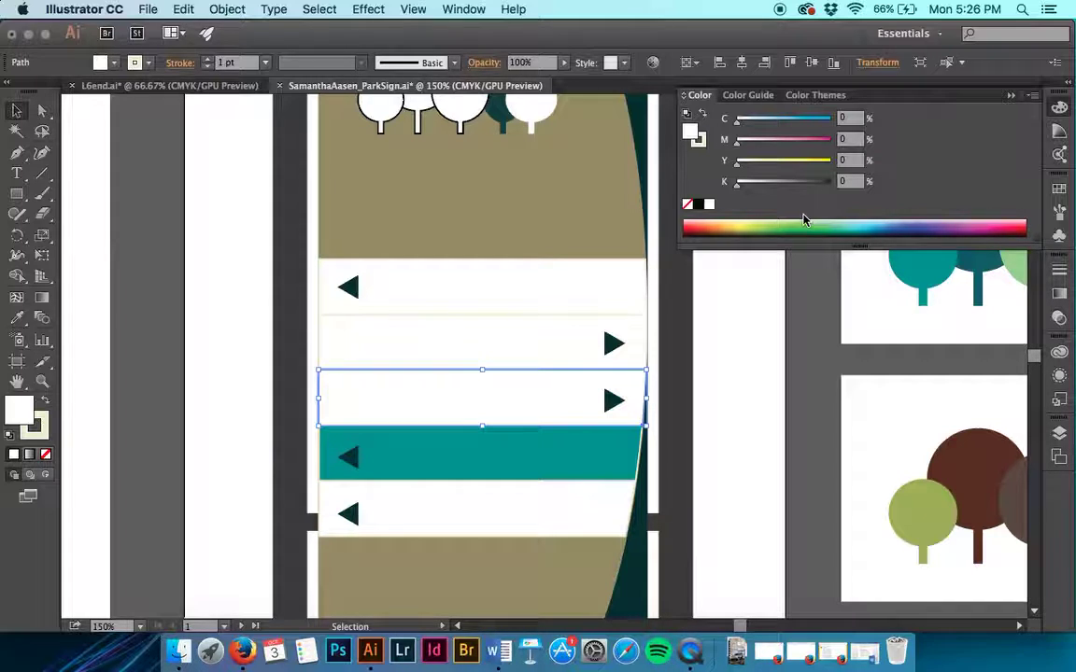
left_click(1032, 95)
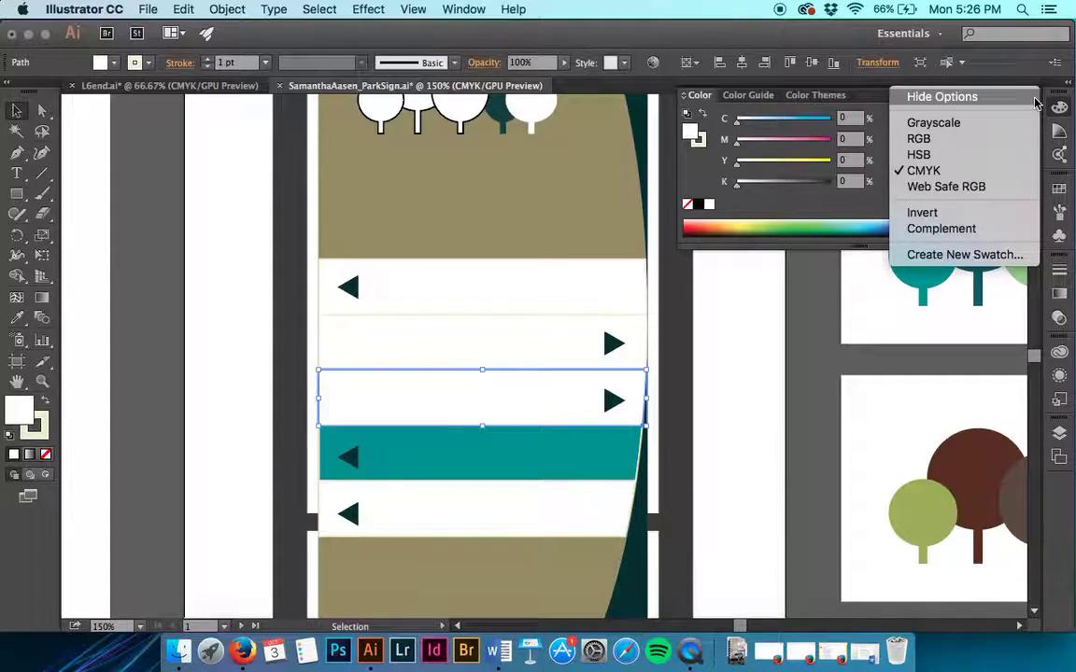
left_click(864, 211)
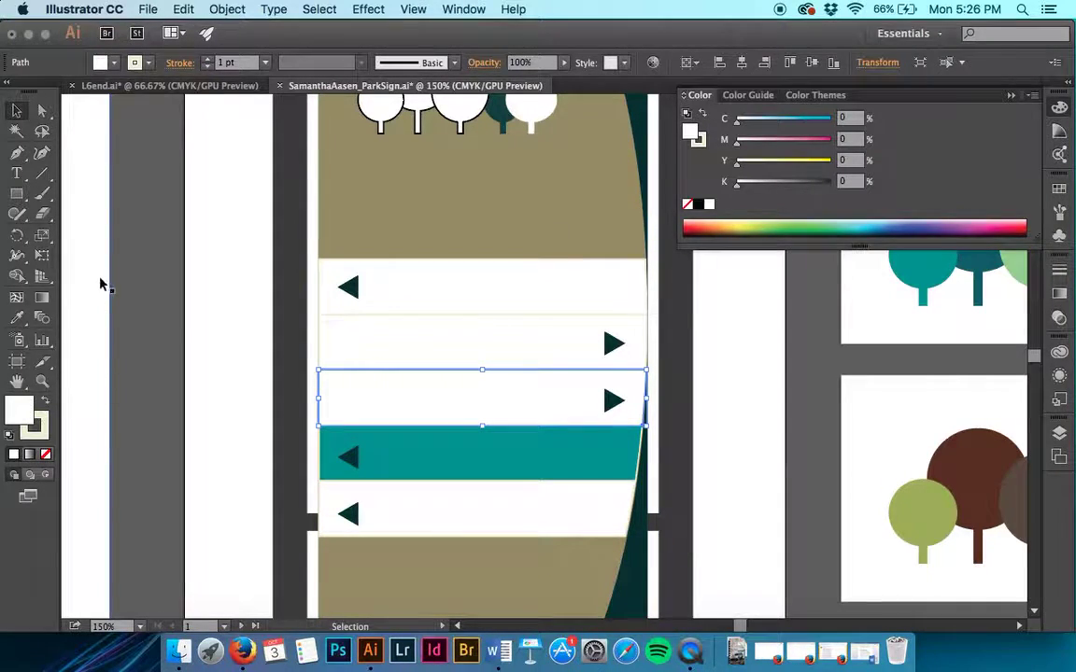
left_click(102, 65)
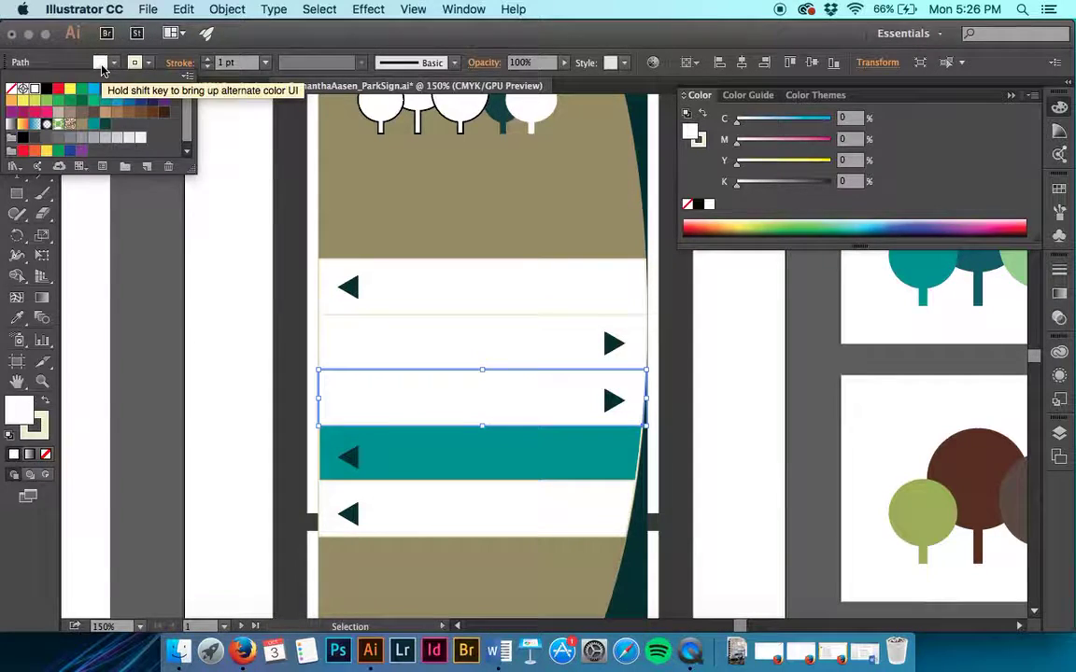
left_click(102, 65)
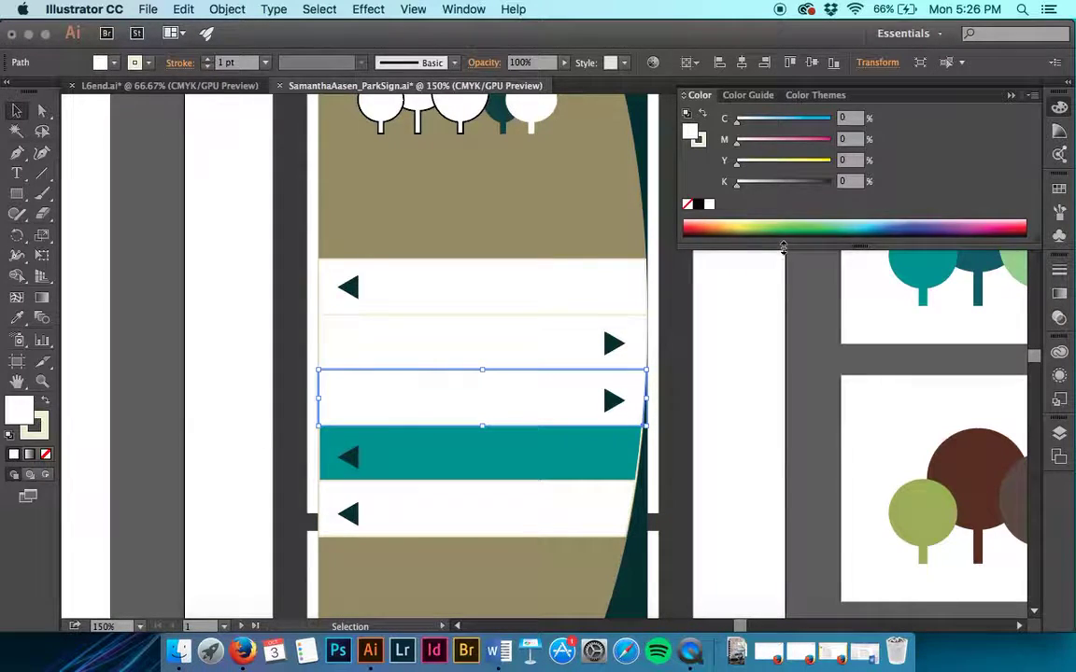
Step: Fill the selected stripe light green at C 42, M 0, Y 62, K 0
left_click_drag(766, 230, 761, 218)
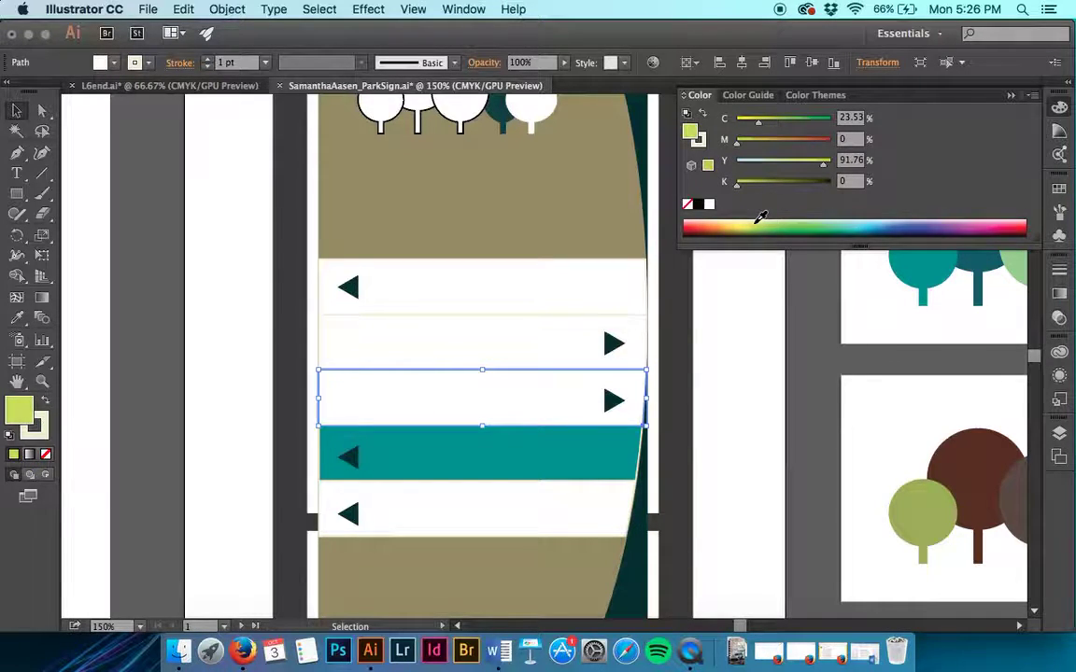
left_click_drag(762, 217, 768, 217)
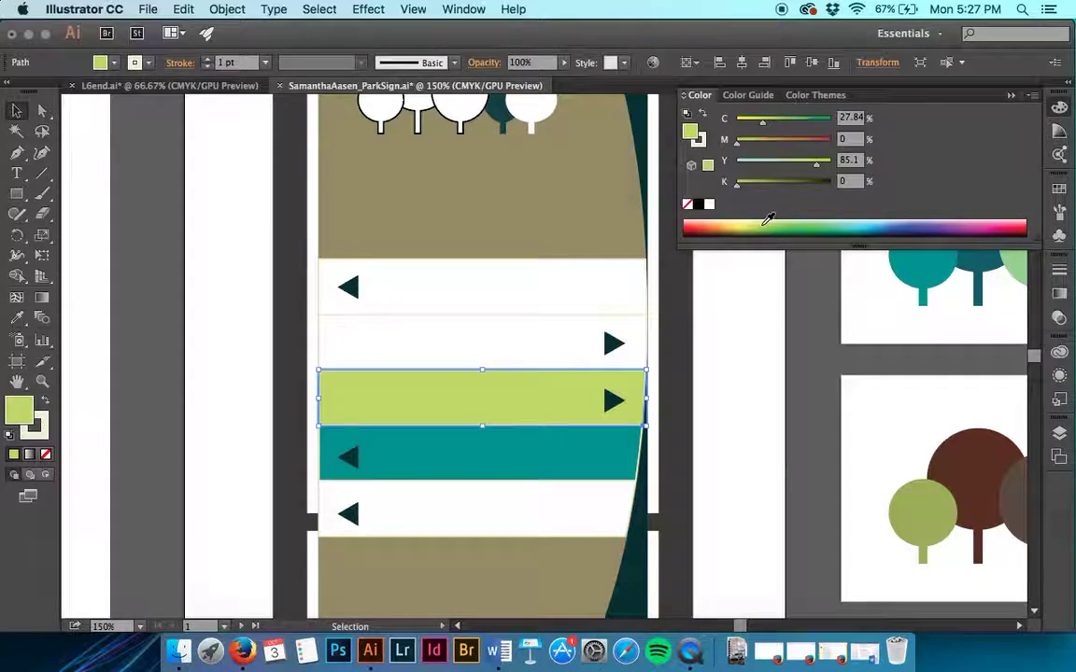
left_click(851, 119)
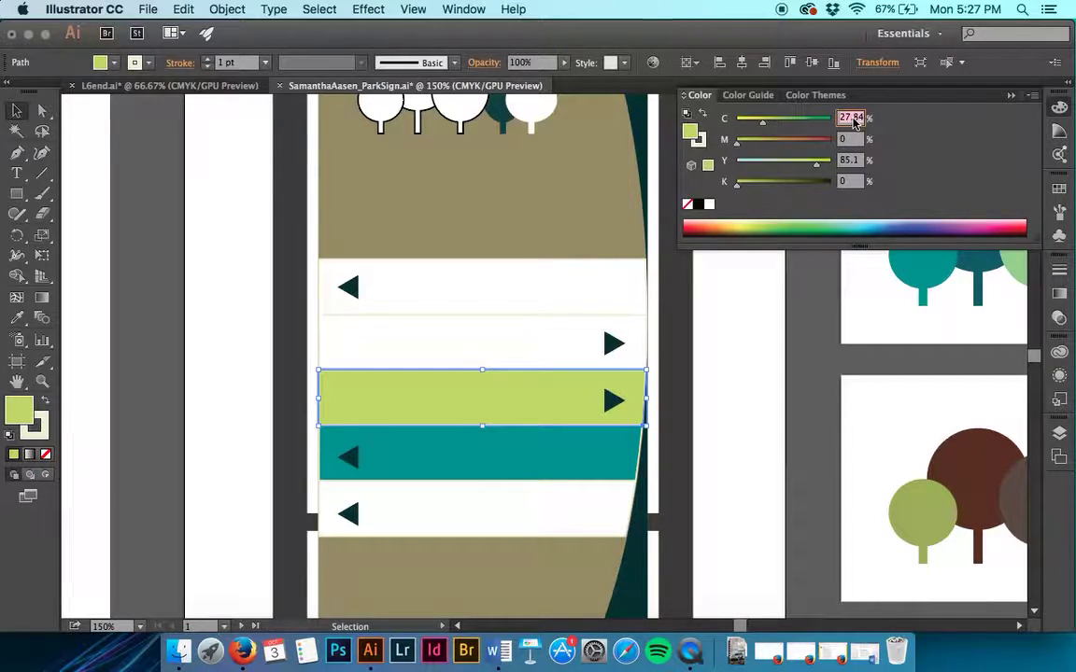
type("42")
key("Tab")
key("Tab")
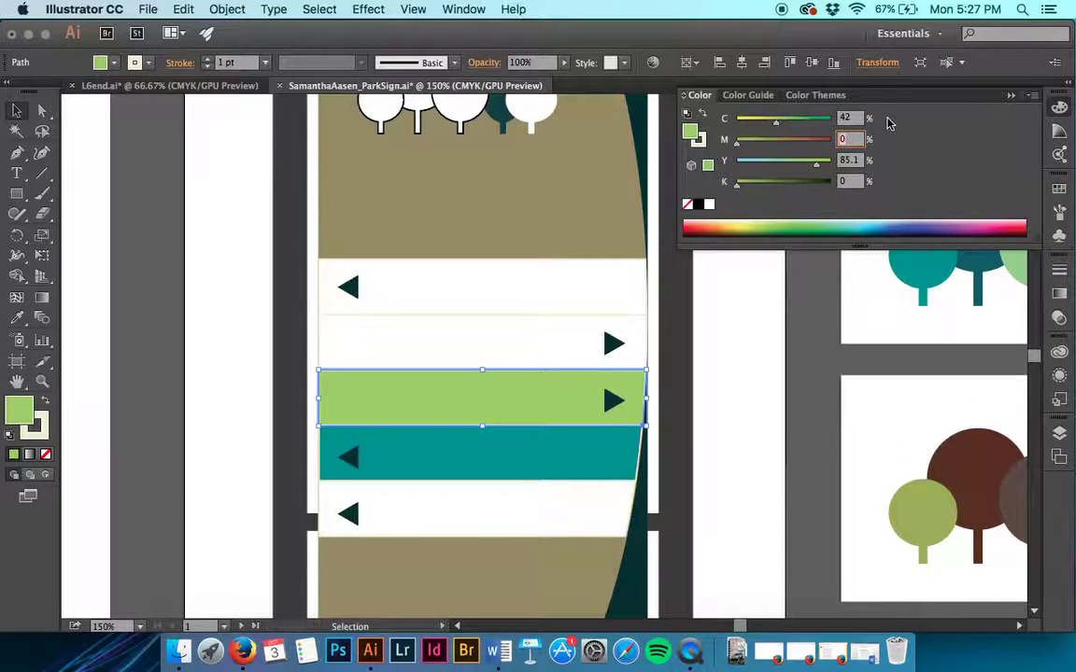
type("6")
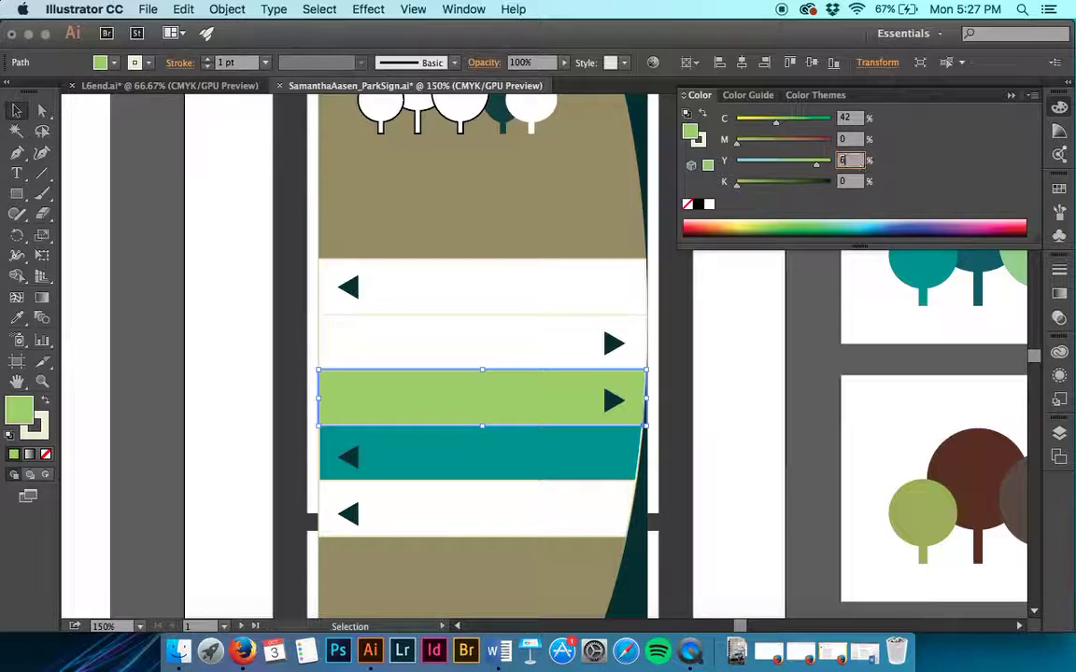
type("2")
key("Return")
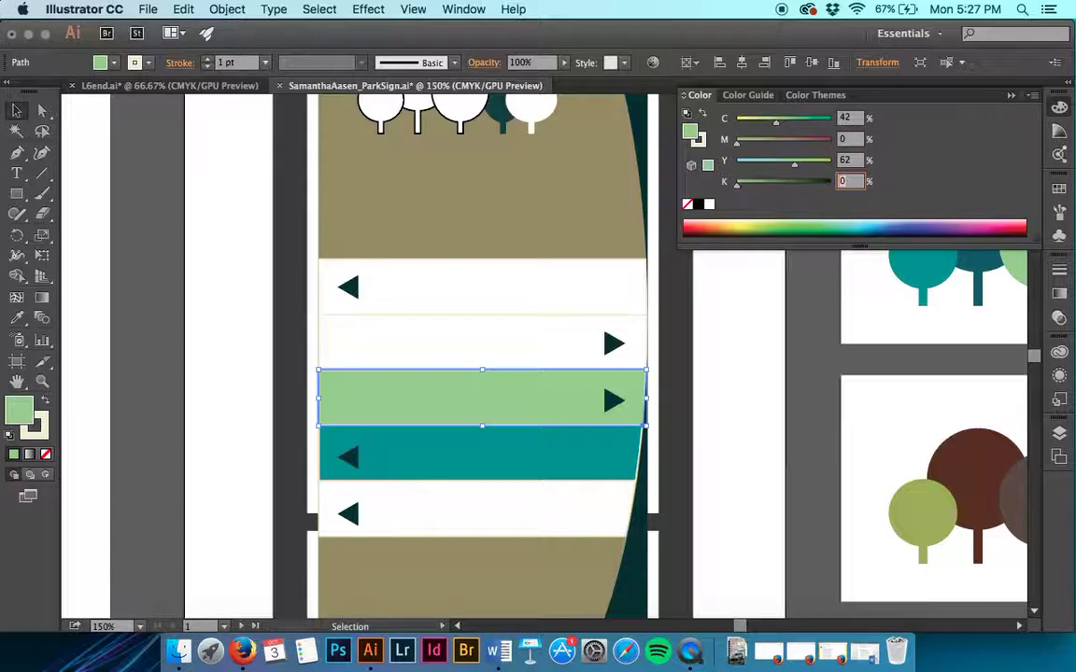
left_click(826, 309)
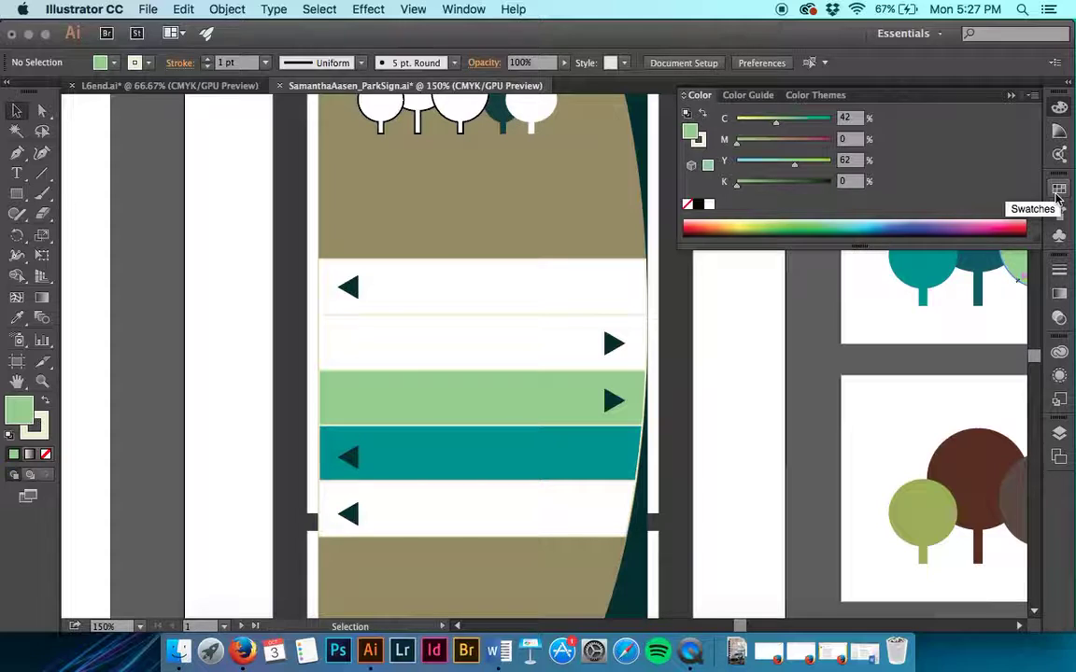
Step: Save the current light green fill as a new swatch named 'light green'
left_click(1058, 192)
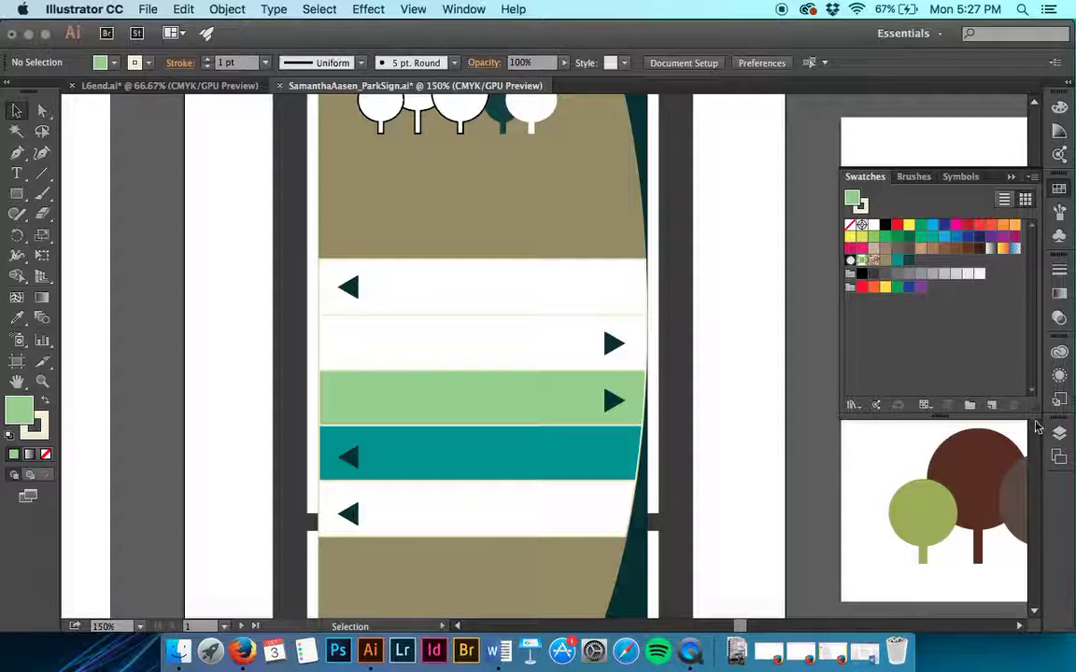
left_click(992, 406)
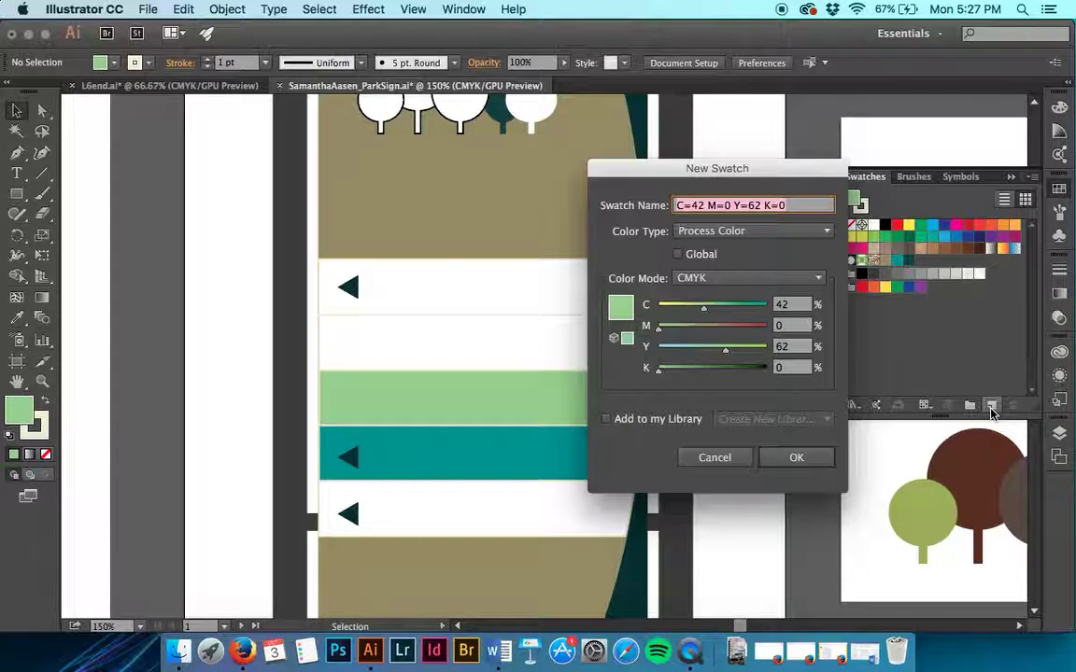
type("light green")
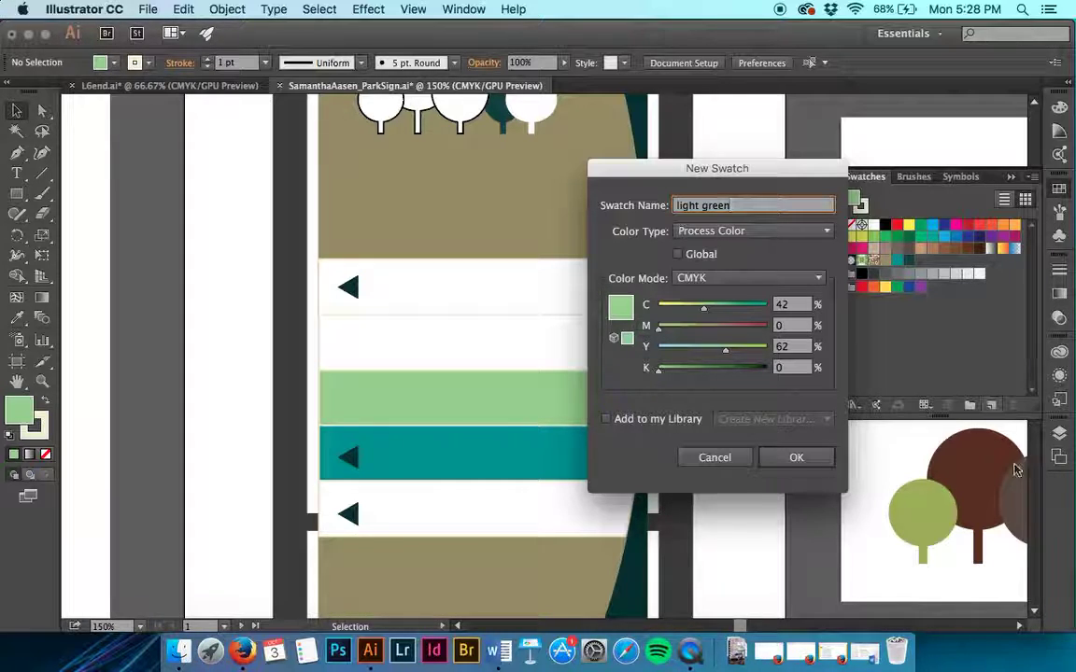
left_click(794, 457)
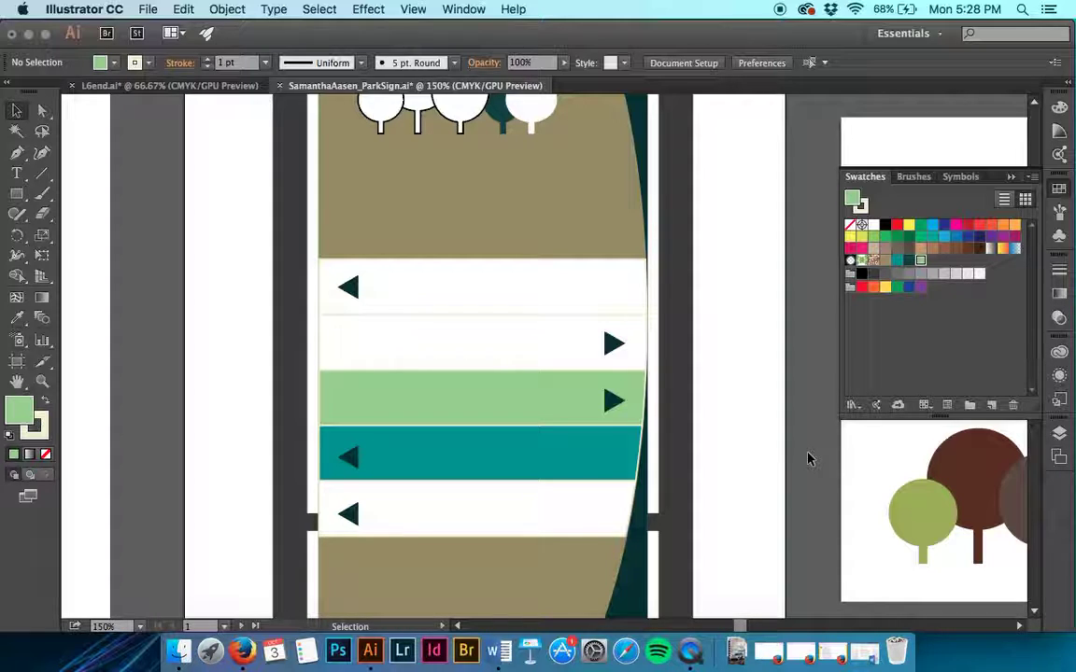
Step: Fill the middle tree circle with the light green swatch and set its stroke to None
scroll(809, 458, "up", 5)
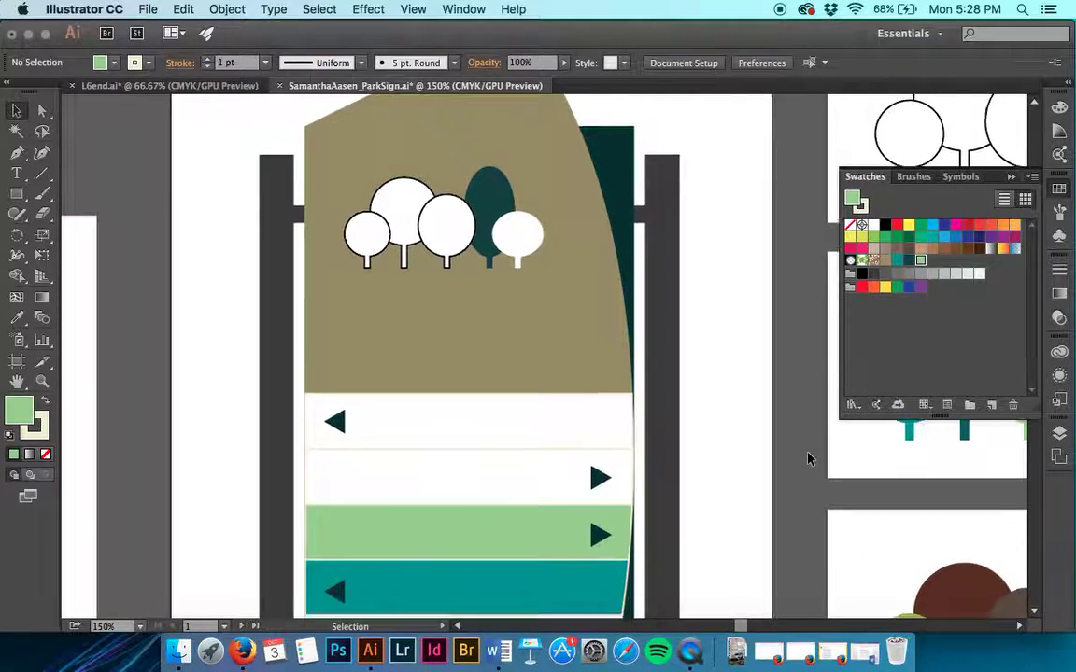
left_click(459, 284)
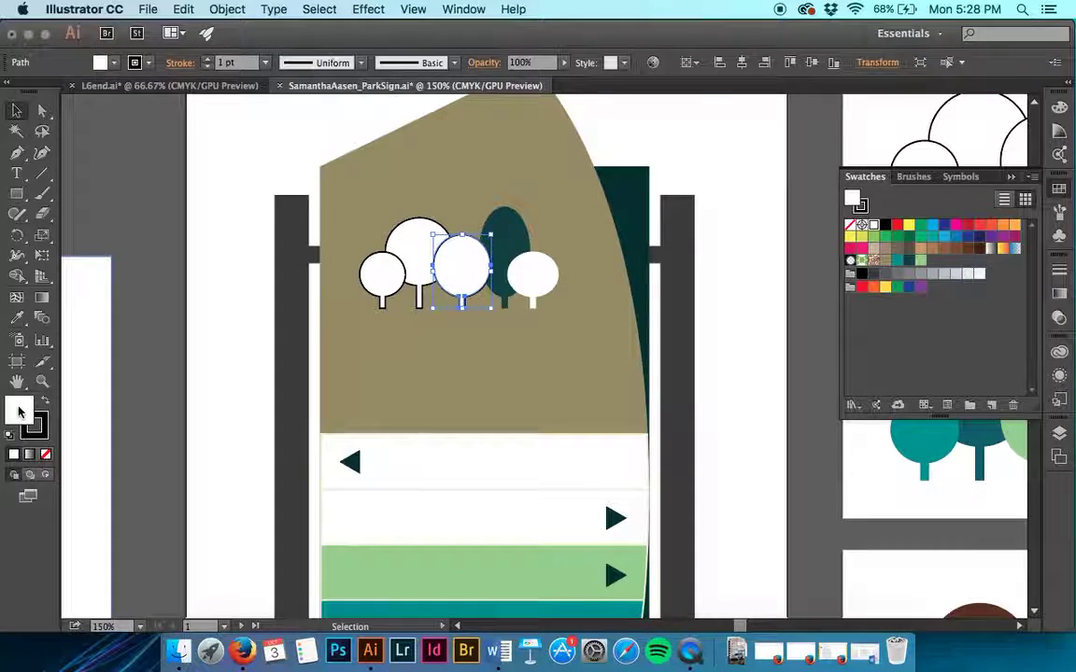
left_click(19, 412)
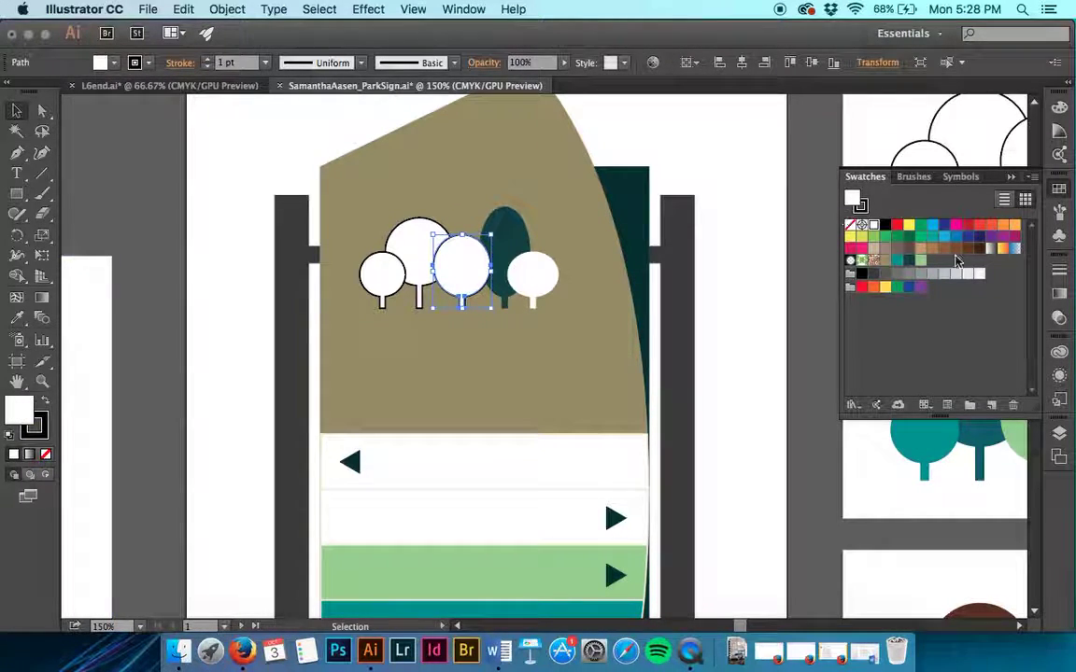
left_click(921, 261)
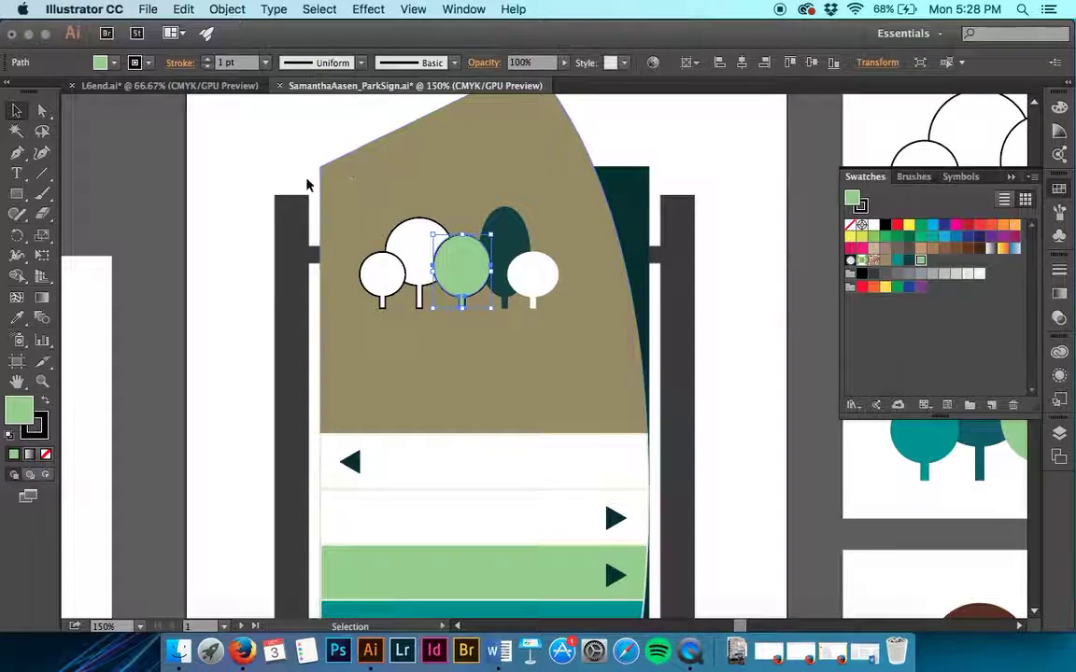
left_click(42, 420)
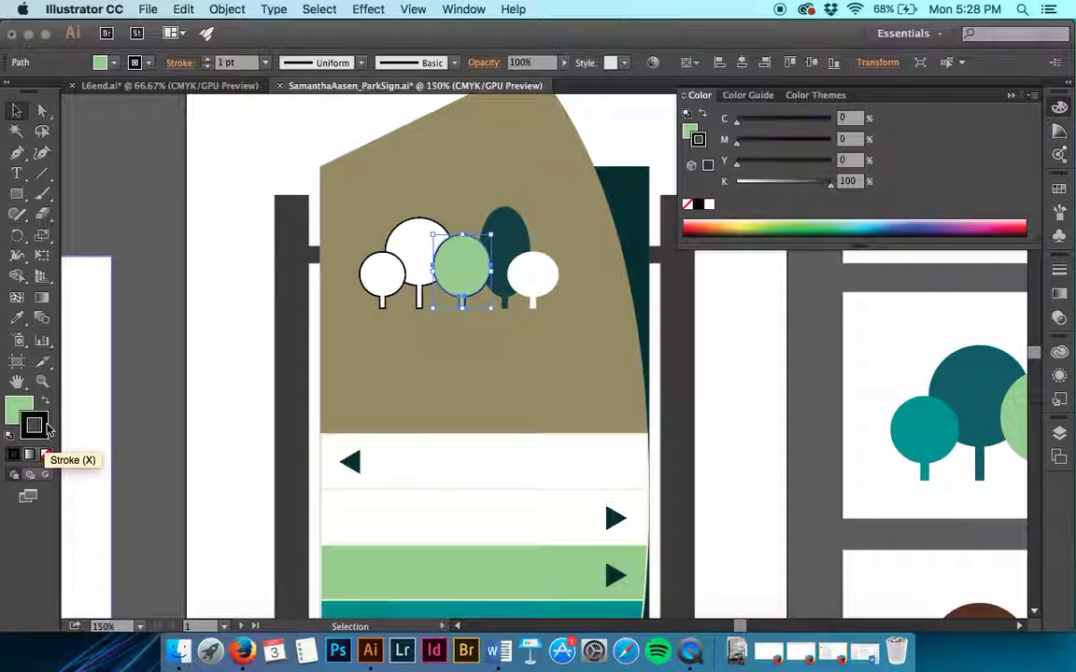
left_click(46, 455)
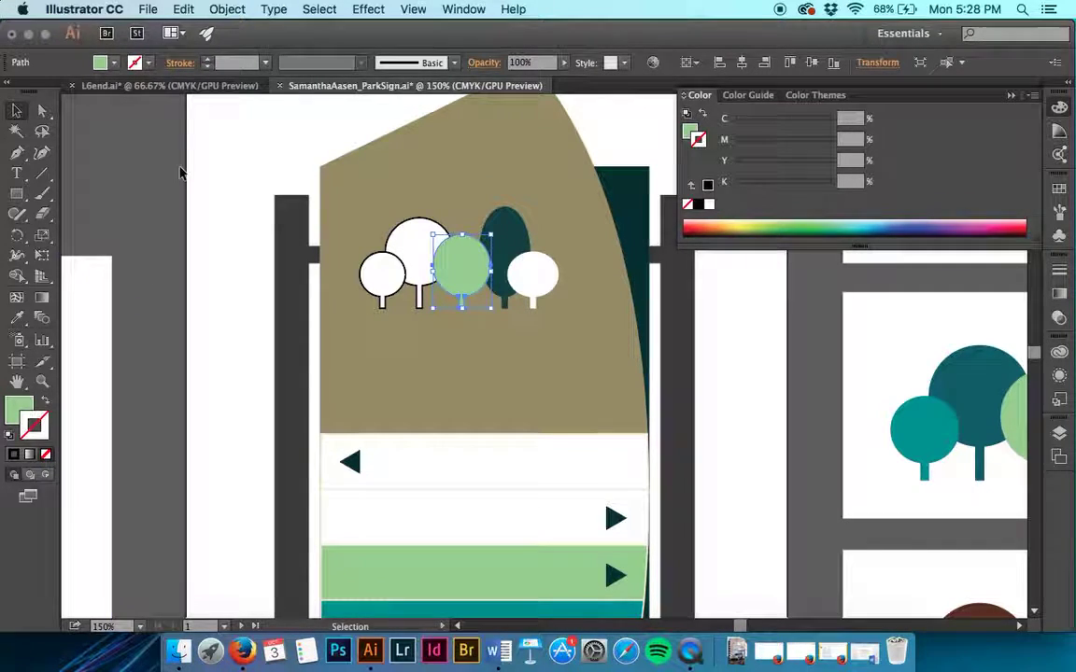
left_click(719, 356)
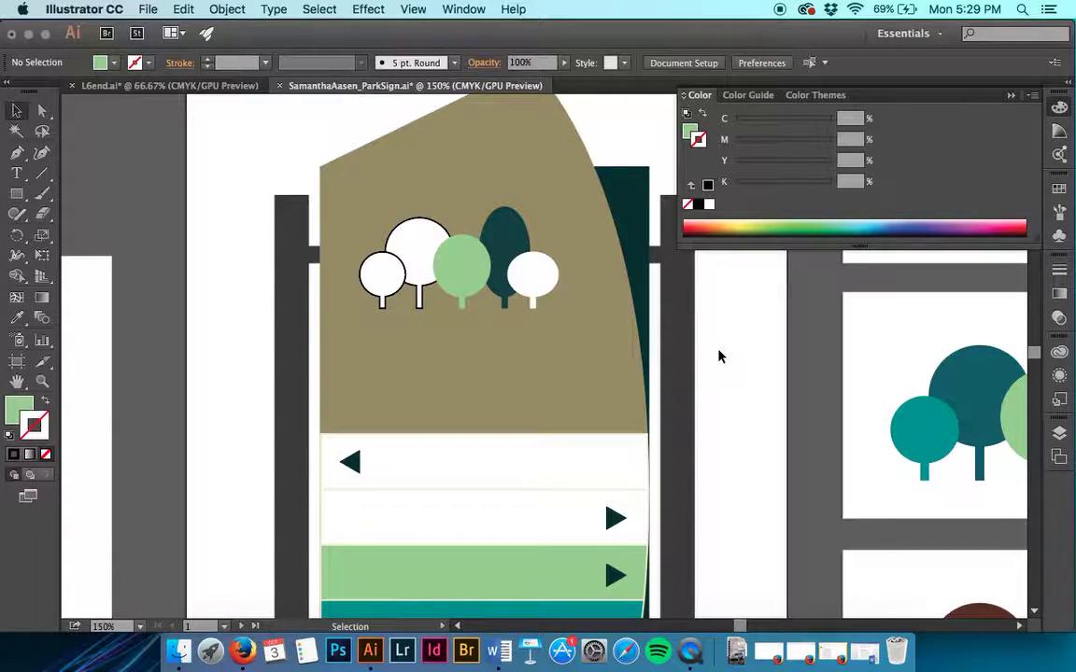
left_click(1061, 185)
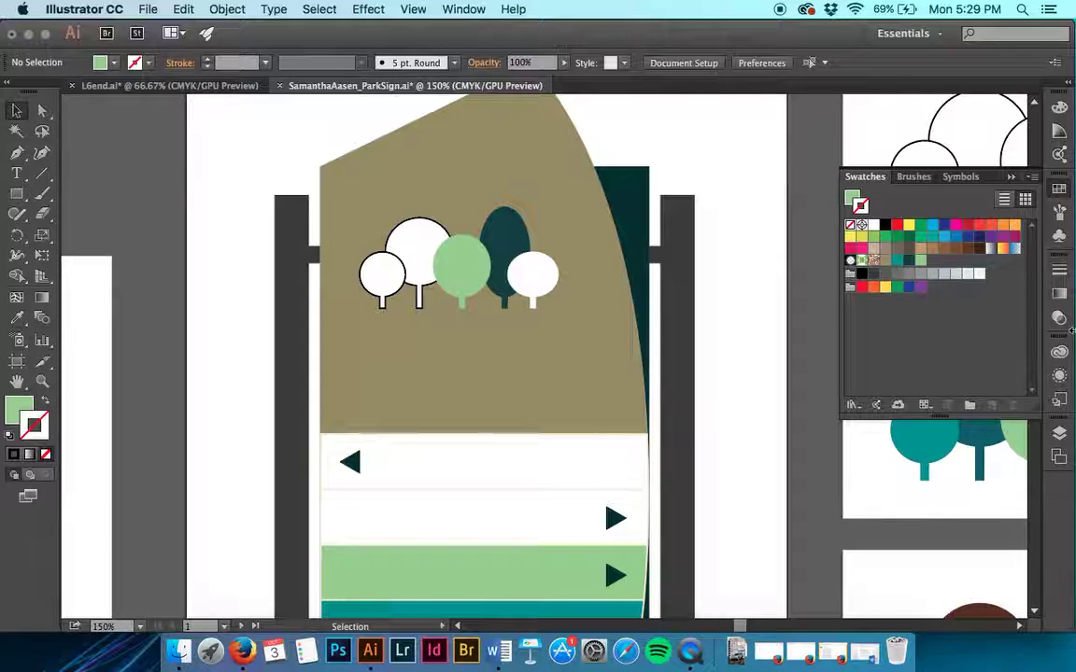
left_click(962, 320)
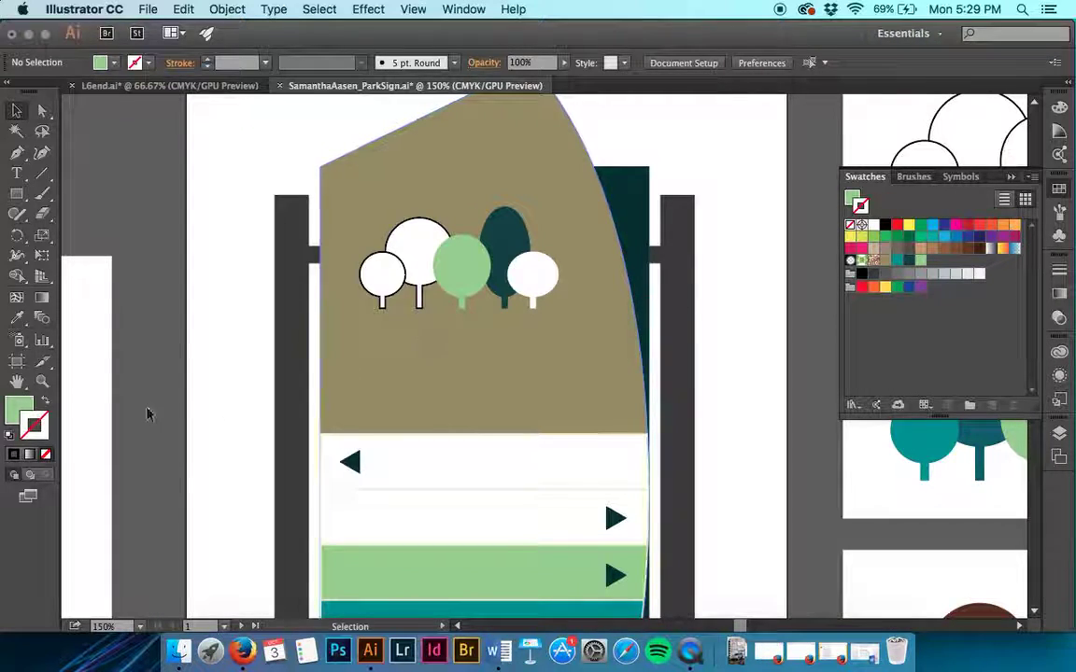
left_click(45, 401)
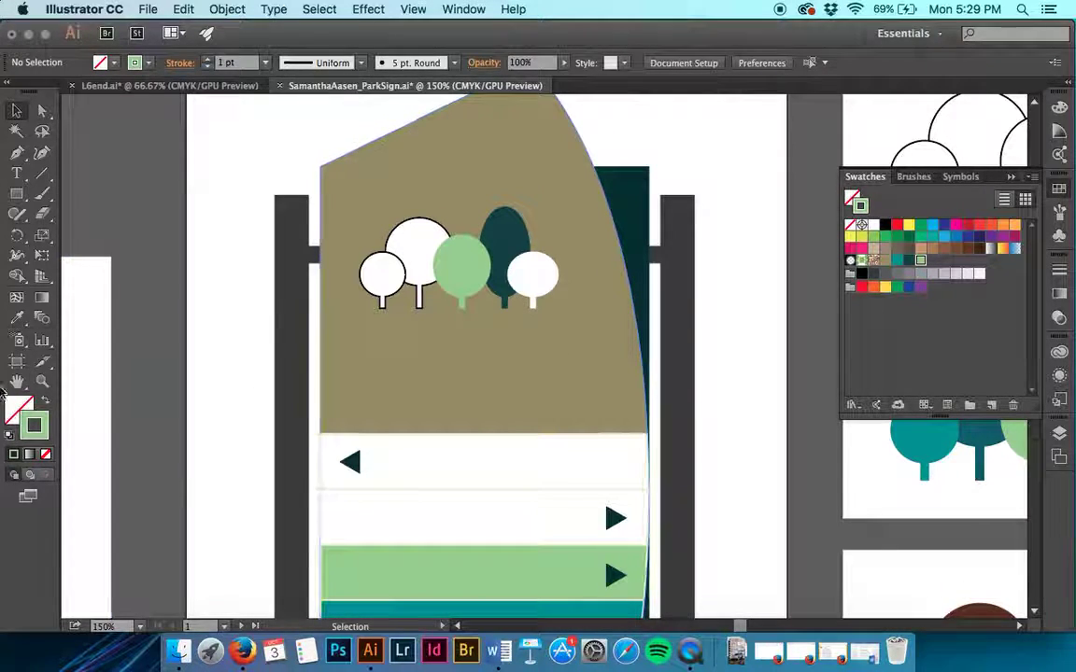
left_click(47, 403)
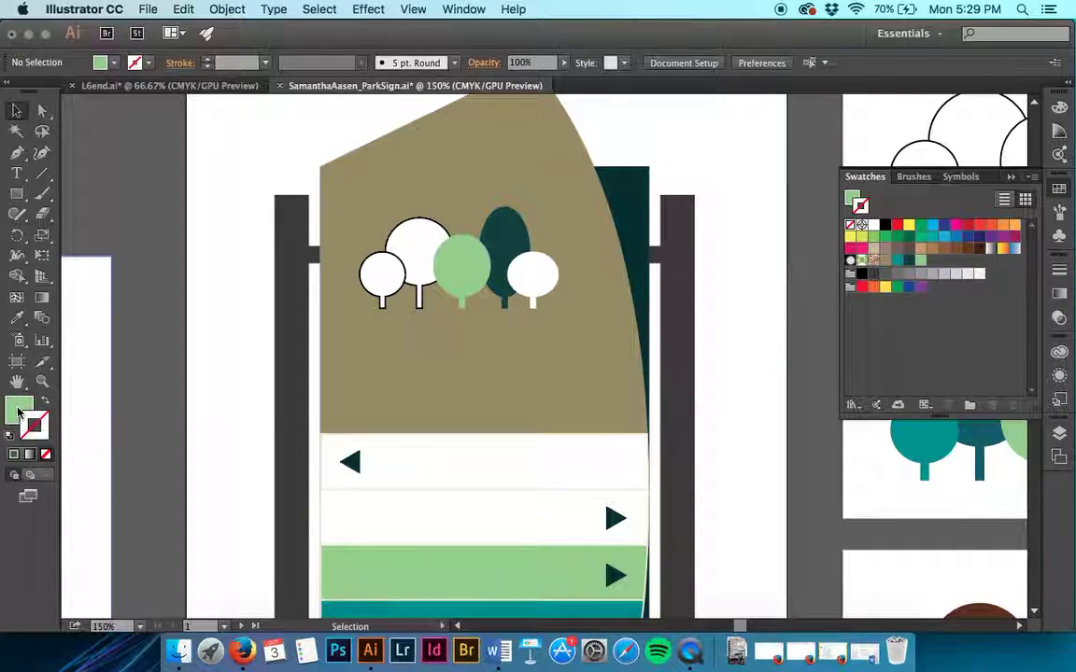
left_click(21, 411)
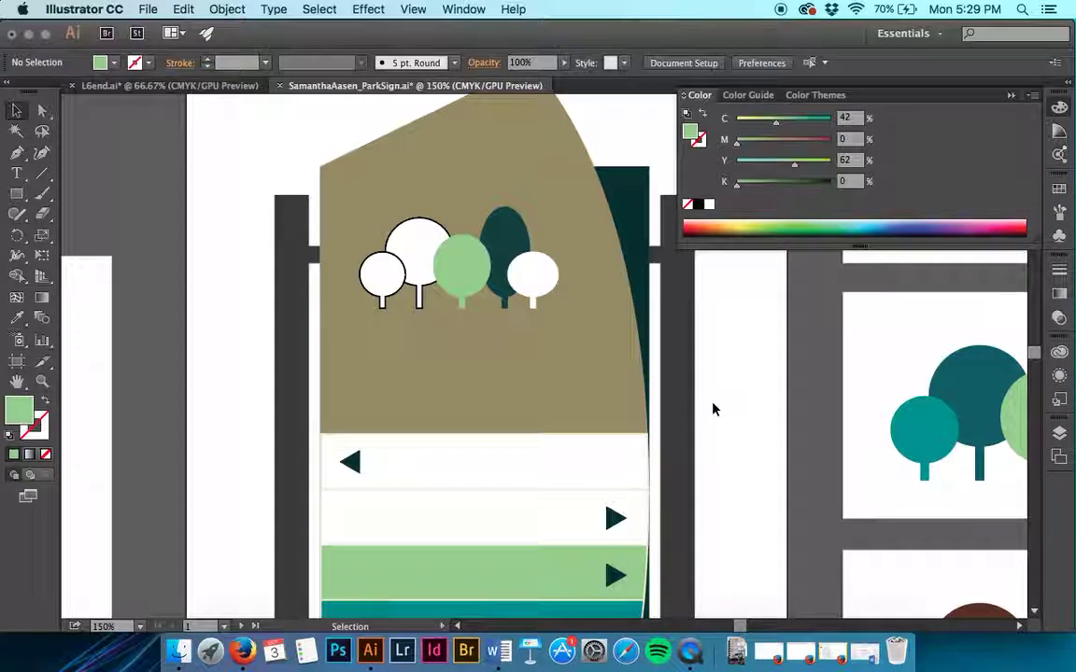
Step: Start a new swatch in the Swatches panel and name it 'orange'
left_click(1059, 191)
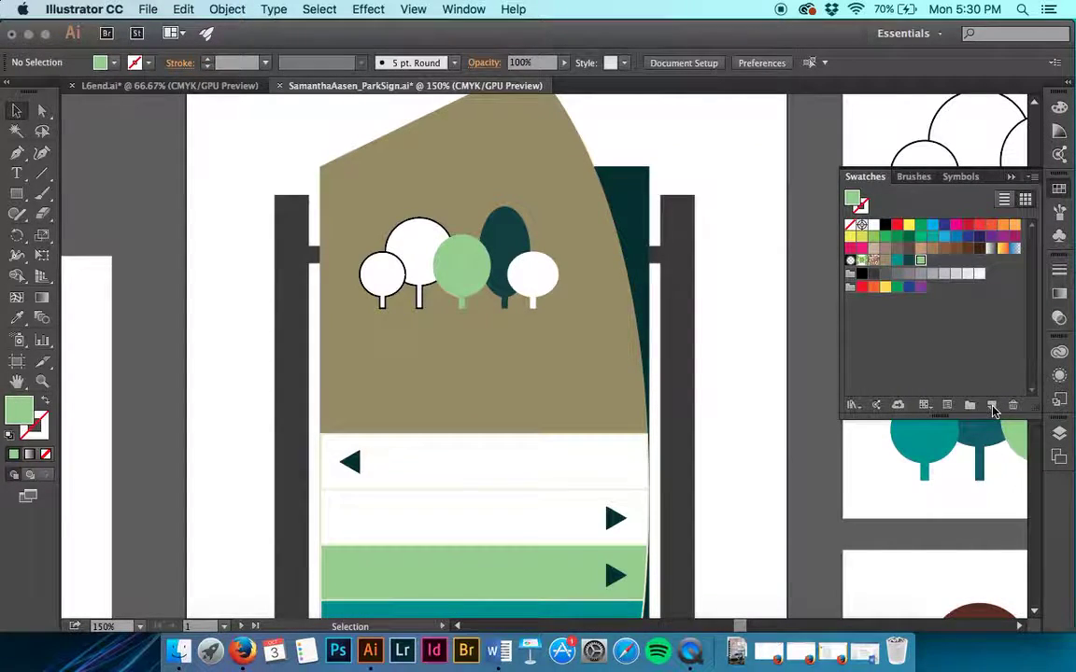
left_click(991, 407)
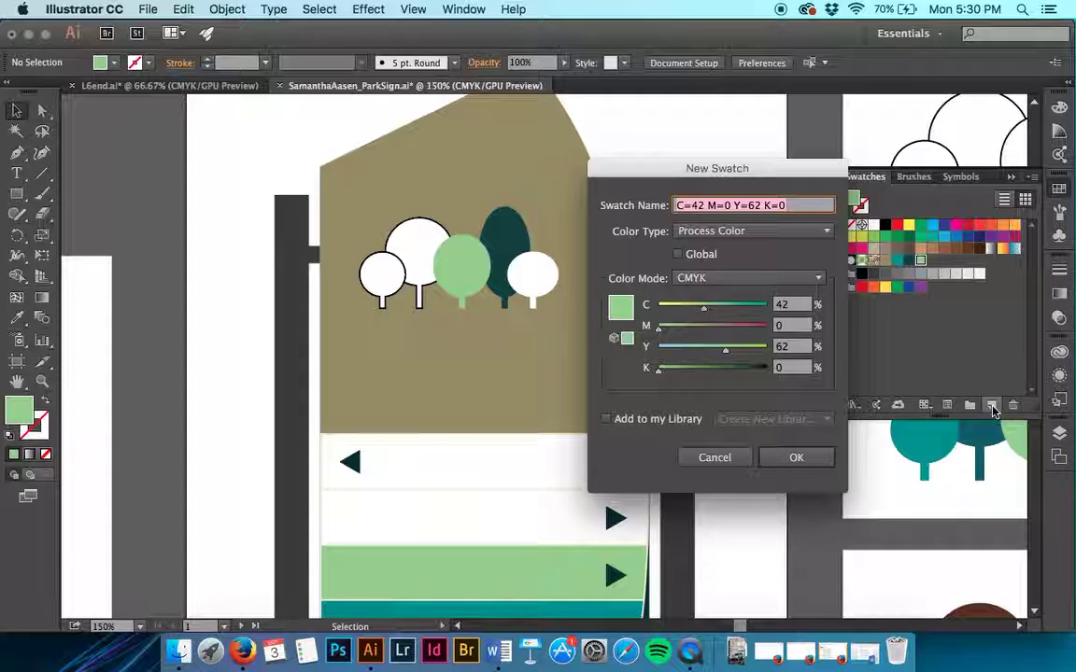
left_click(766, 206)
type("range")
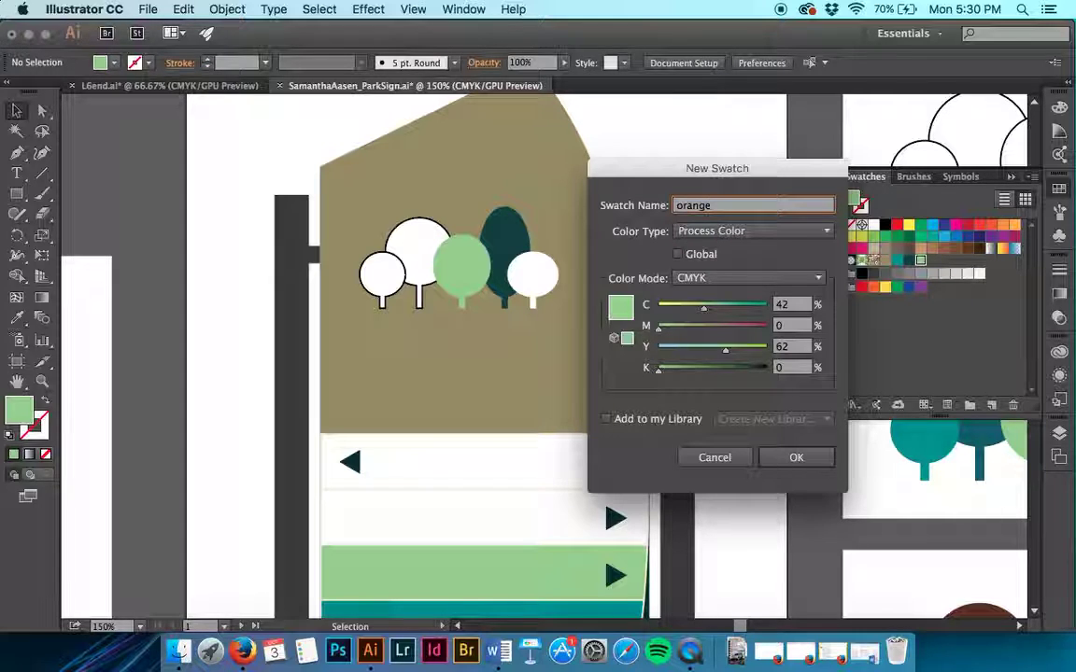
Step: Set the swatch to C 15, M 45, Y 70, K 0 in CMYK mode and add it
left_click(791, 306)
type("15")
key("Tab")
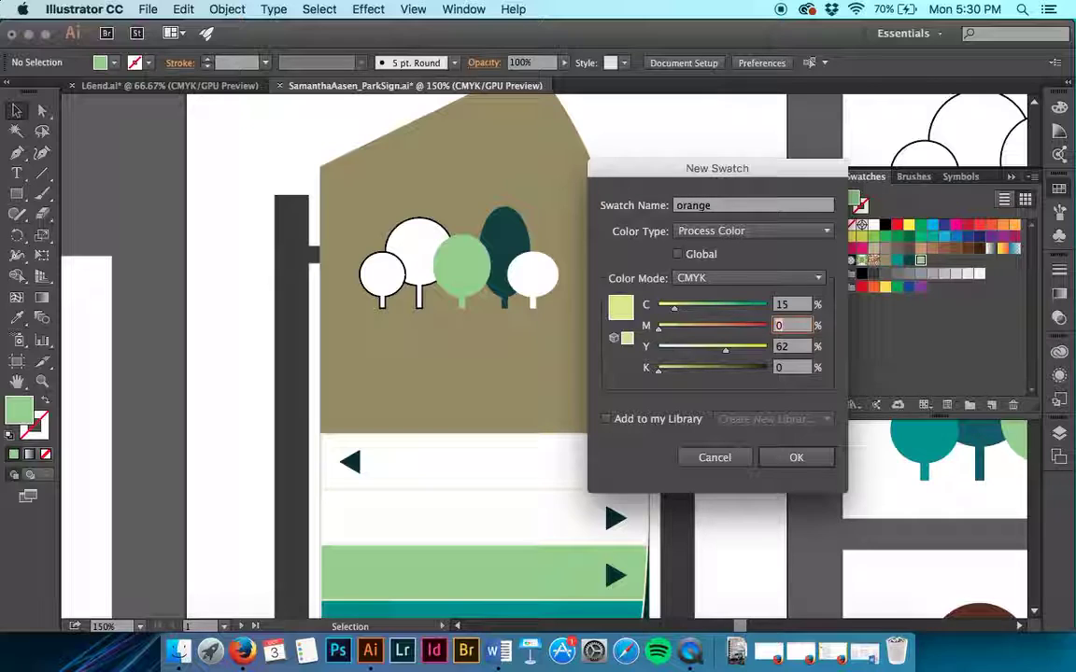
type("45")
key("Tab")
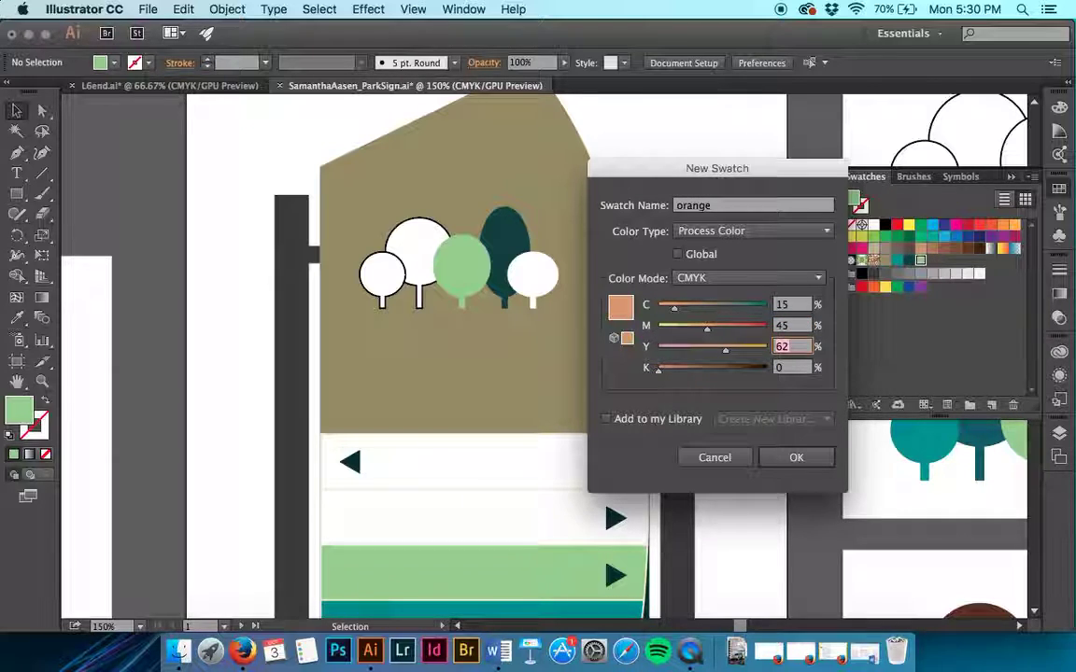
type("70")
key("Tab")
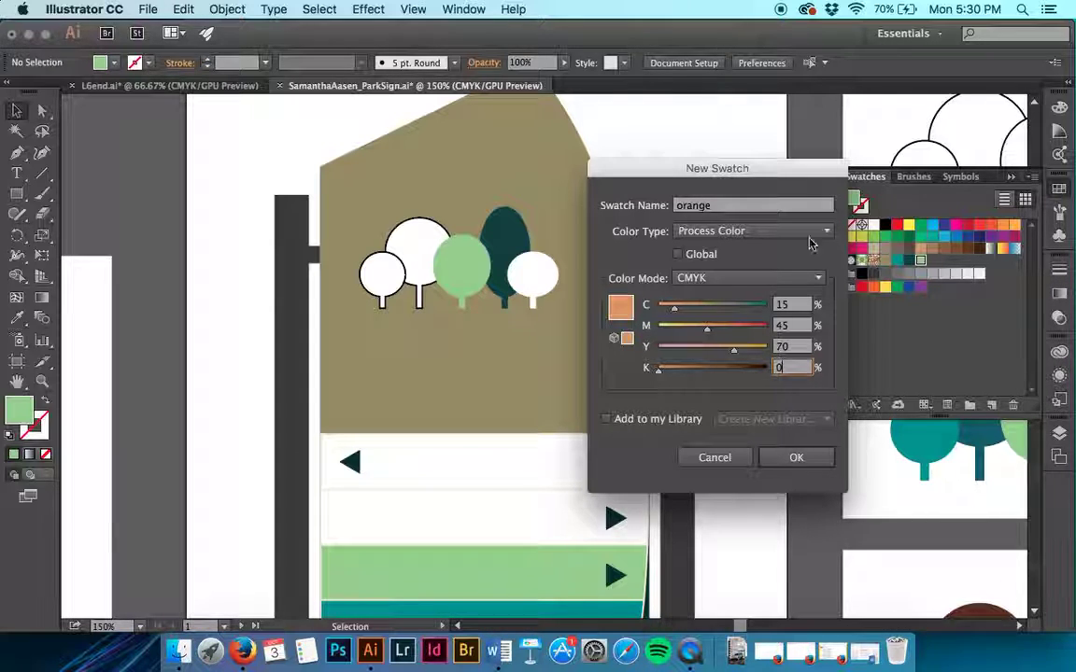
left_click(727, 279)
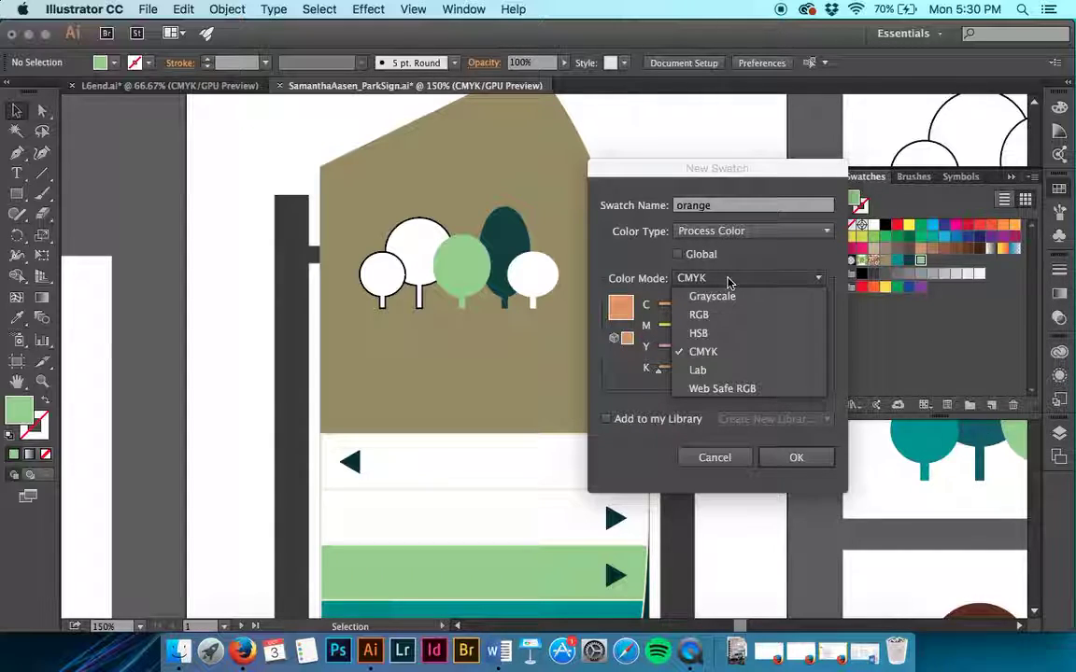
left_click(728, 280)
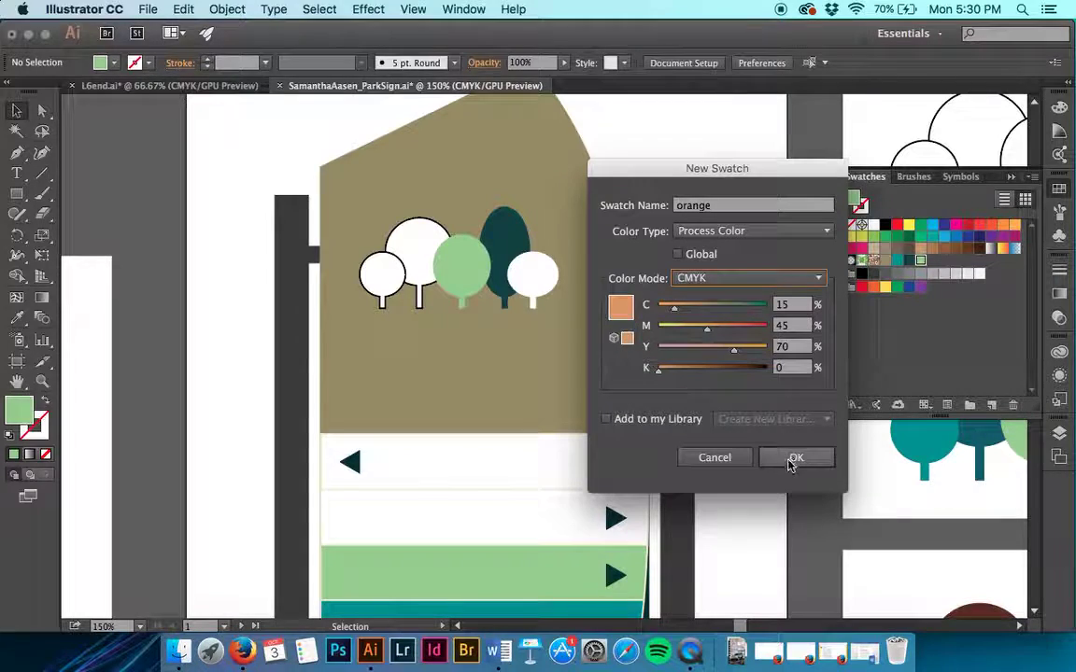
left_click(795, 457)
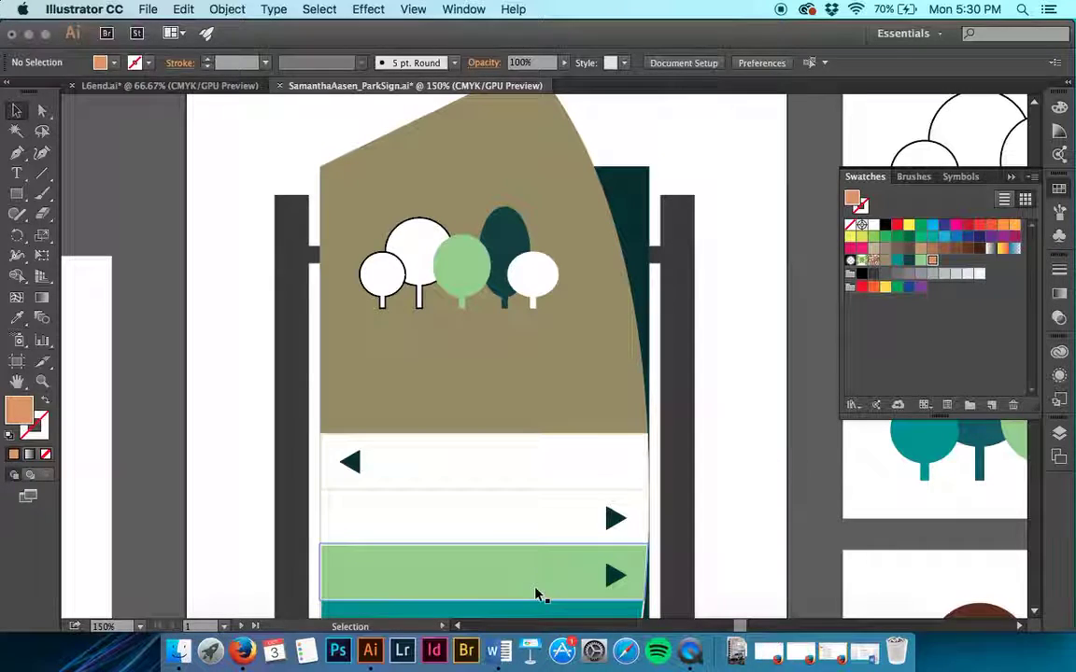
left_click(509, 528)
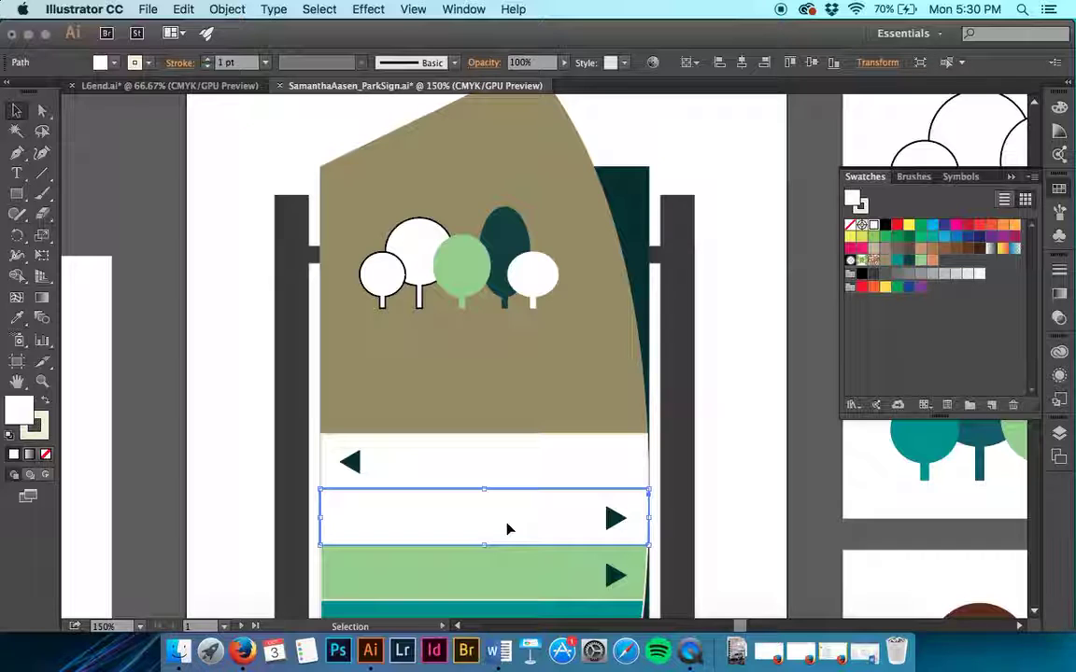
left_click(932, 263)
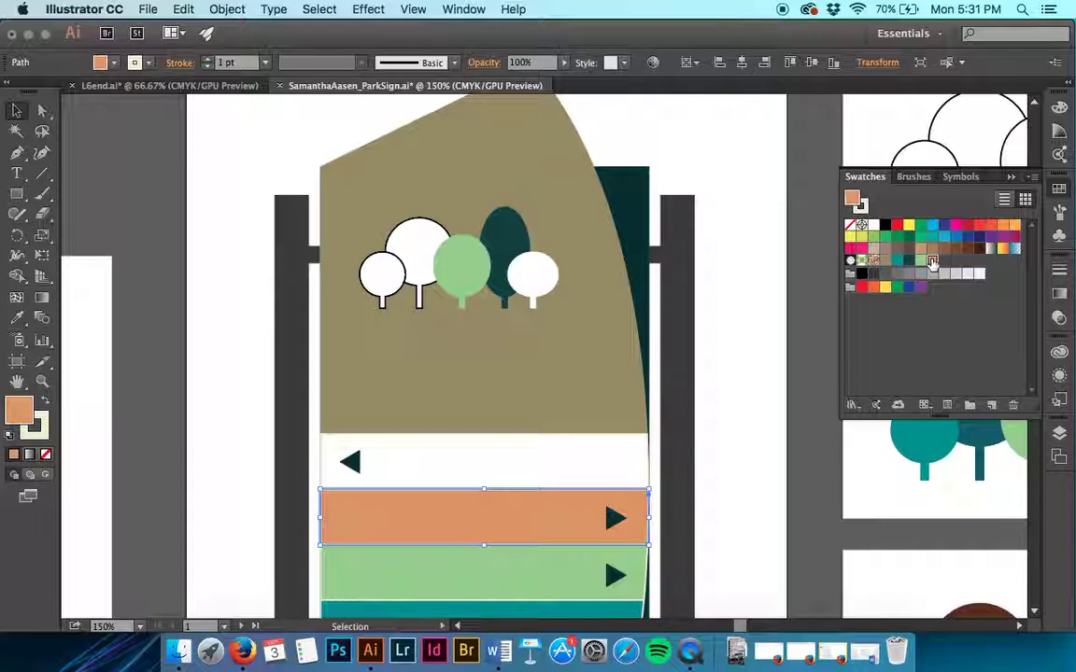
scroll(753, 351, "down", 3)
scroll(753, 351, "right", 1)
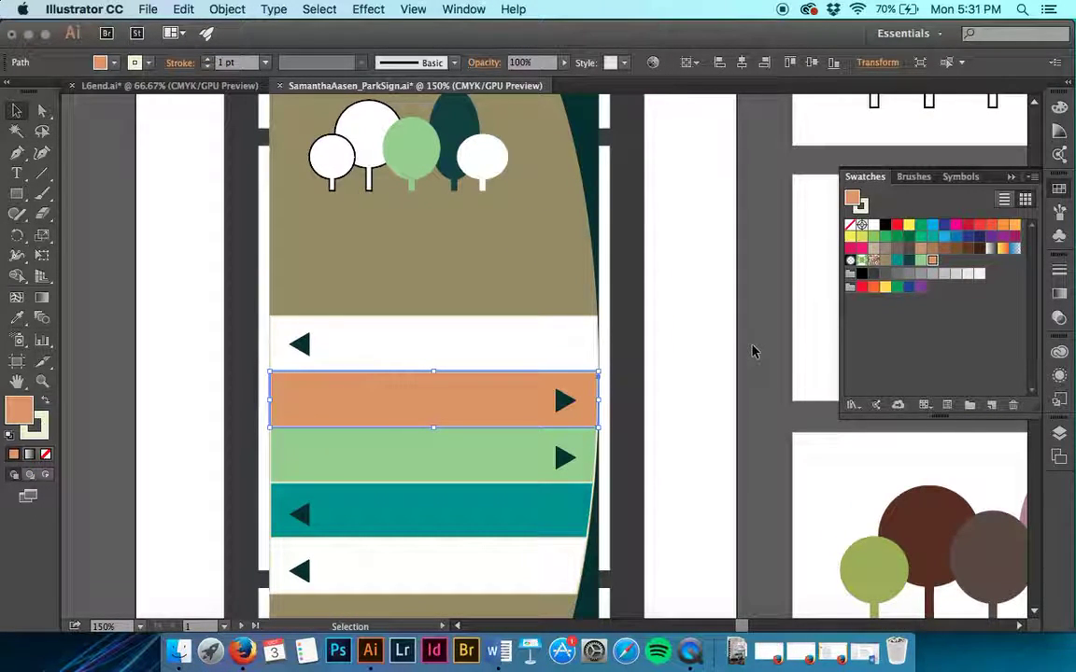
left_click(577, 254)
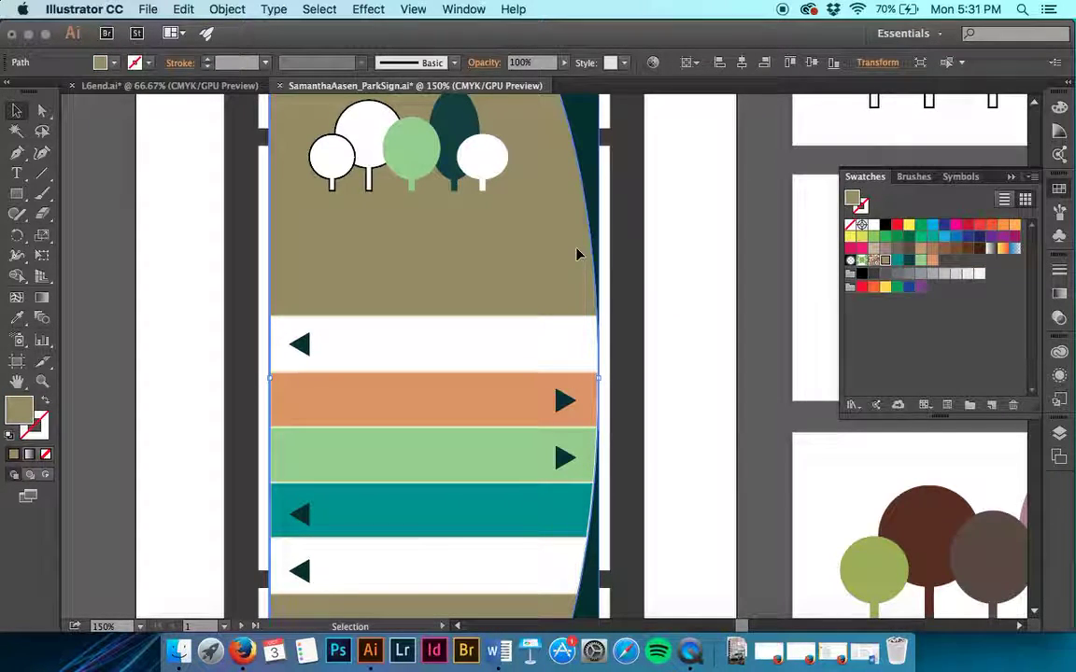
scroll(576, 254, "up", 4)
scroll(576, 254, "down", 10)
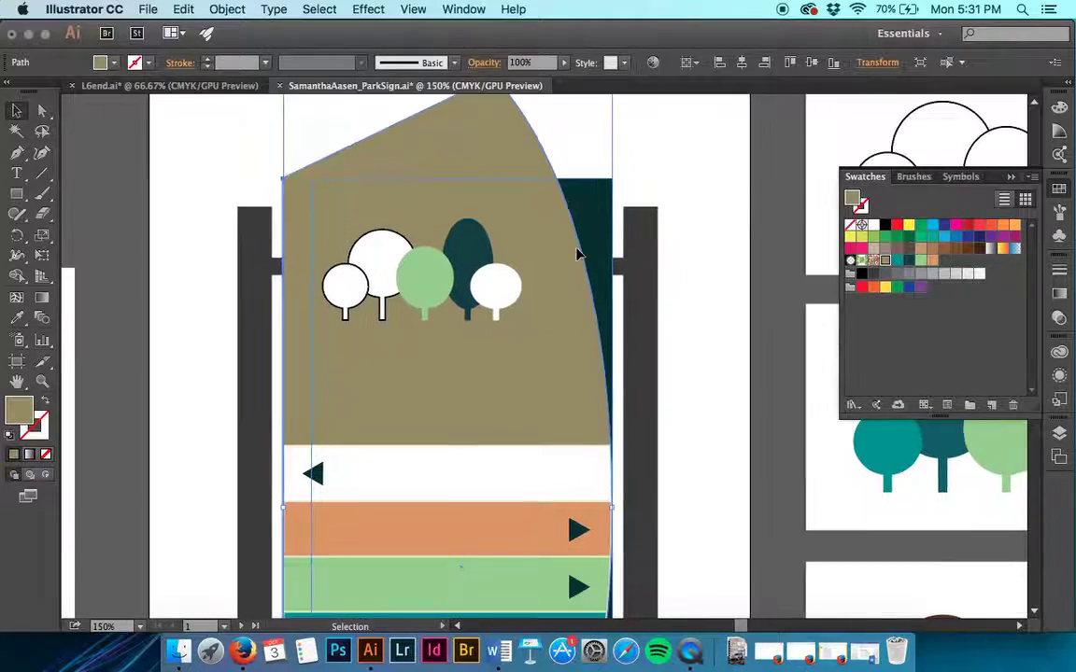
scroll(439, 355, "up", 10)
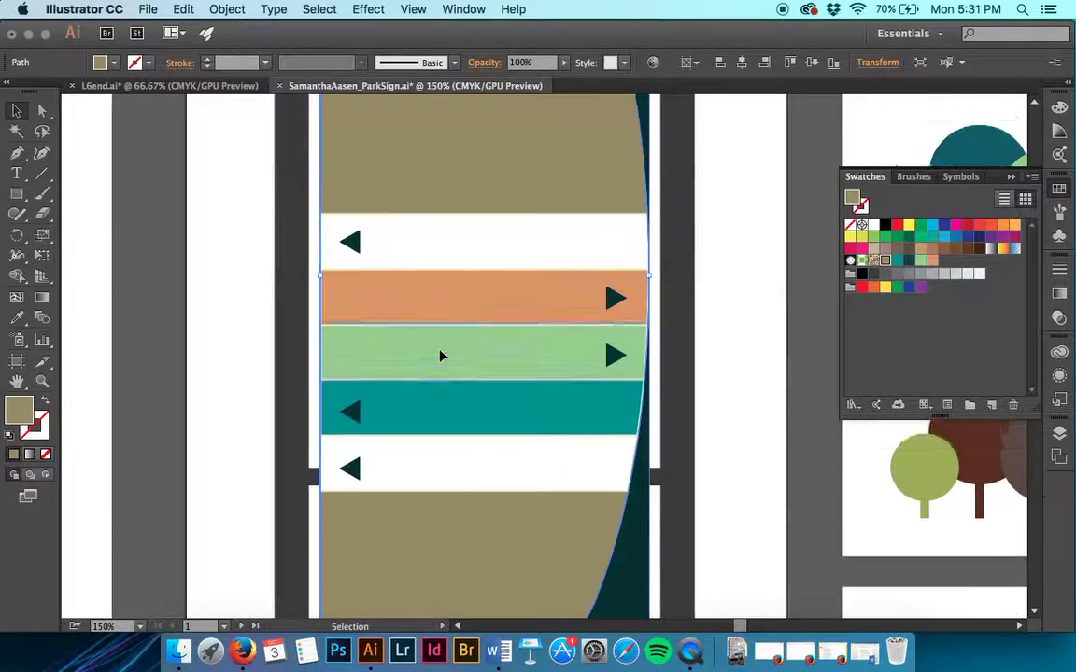
scroll(441, 356, "down", 15)
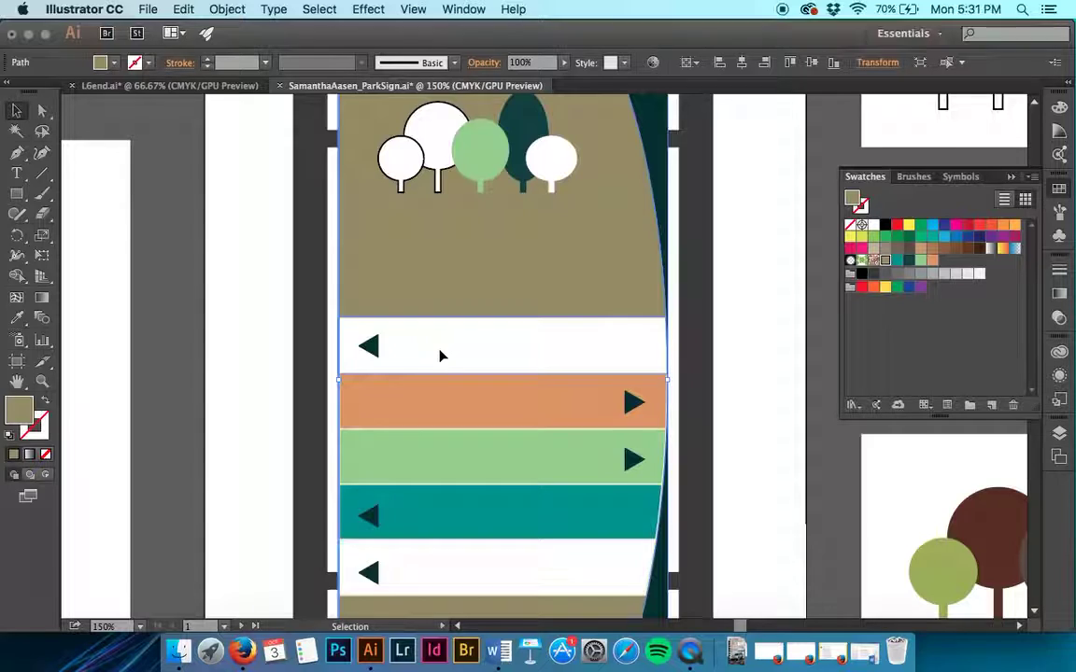
Step: Edit the 'sign bg' swatch, dropping black to 0 for C20 M20 Y55 K0
scroll(440, 356, "right", 3)
scroll(440, 355, "down", 2)
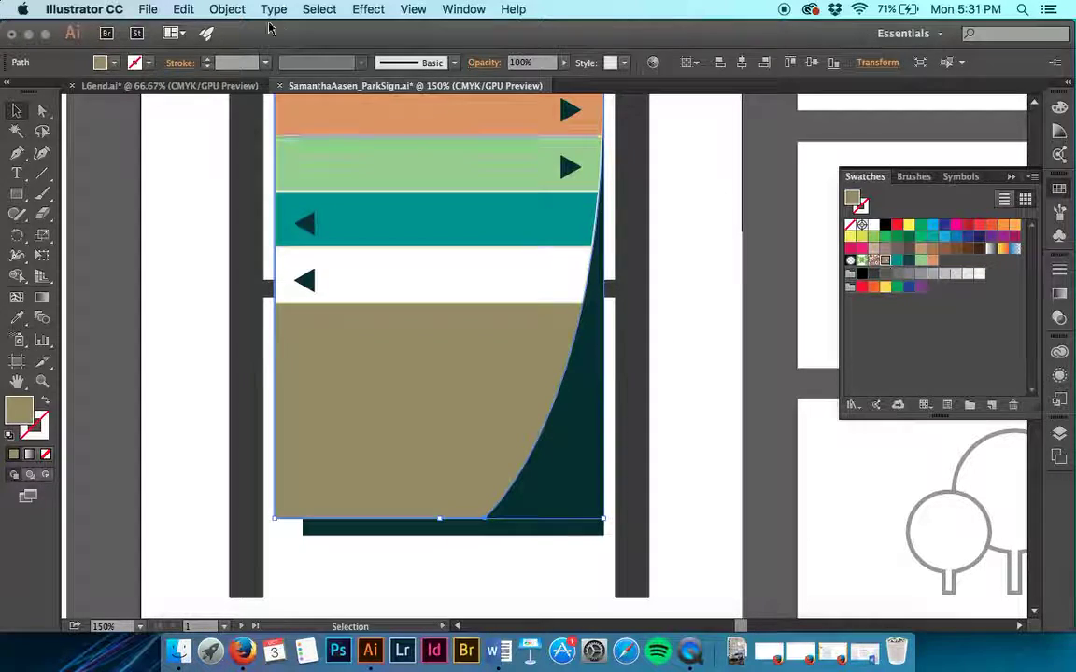
left_click(113, 62)
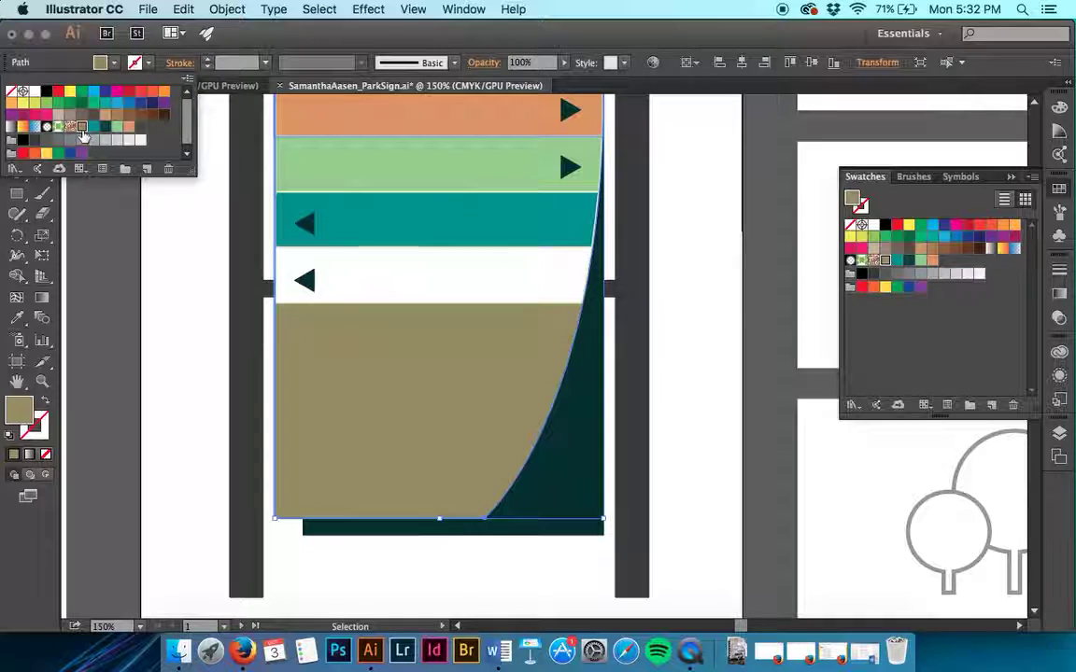
double_click(81, 127)
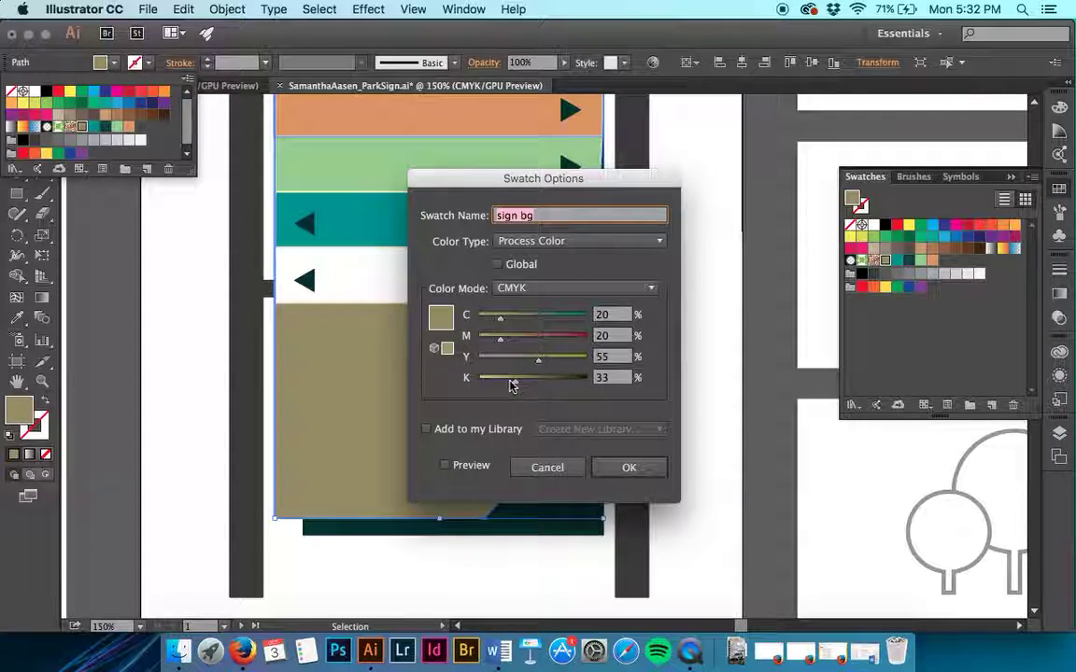
left_click_drag(511, 379, 471, 379)
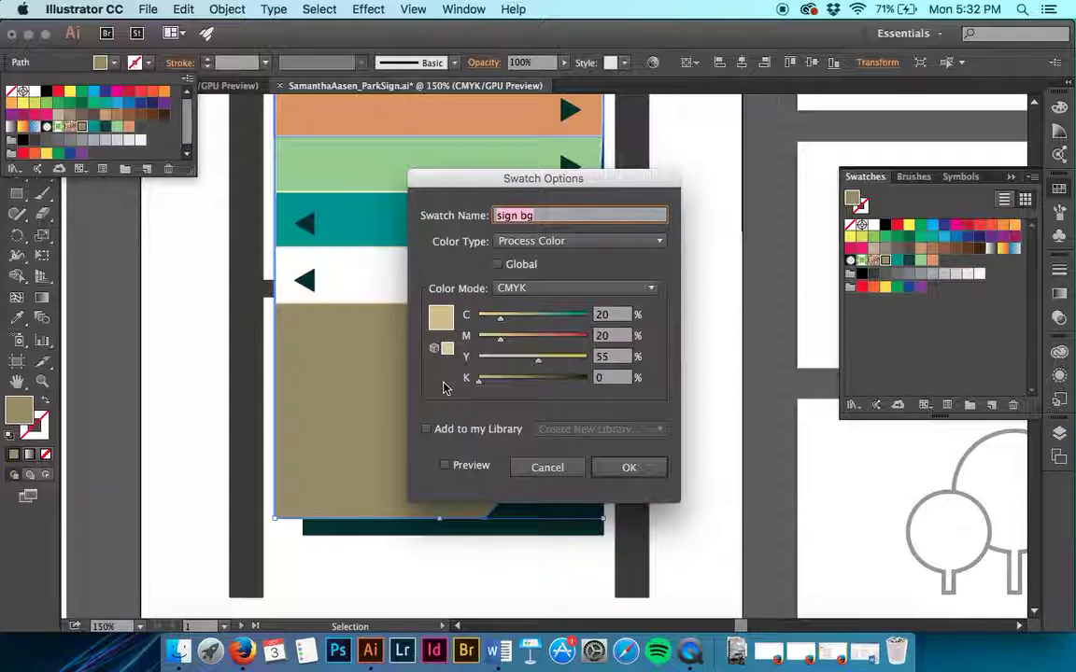
left_click(641, 477)
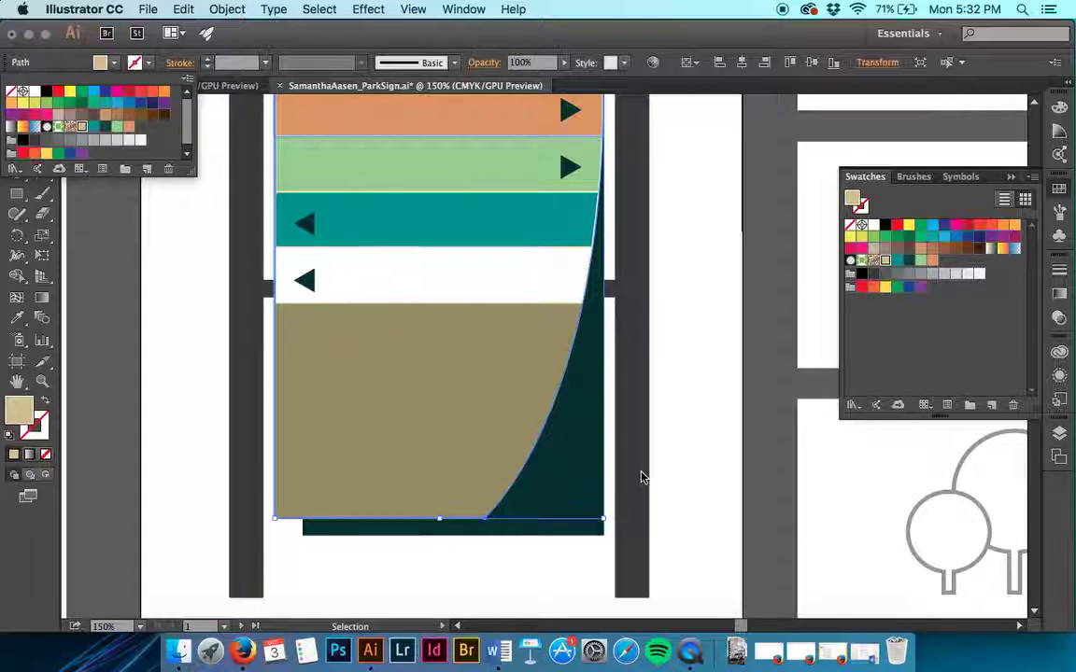
left_click(676, 406)
Step: Deselect the sign background and select the top white banner stripe under the trees
scroll(674, 405, "up", 3)
scroll(674, 405, "up", 5)
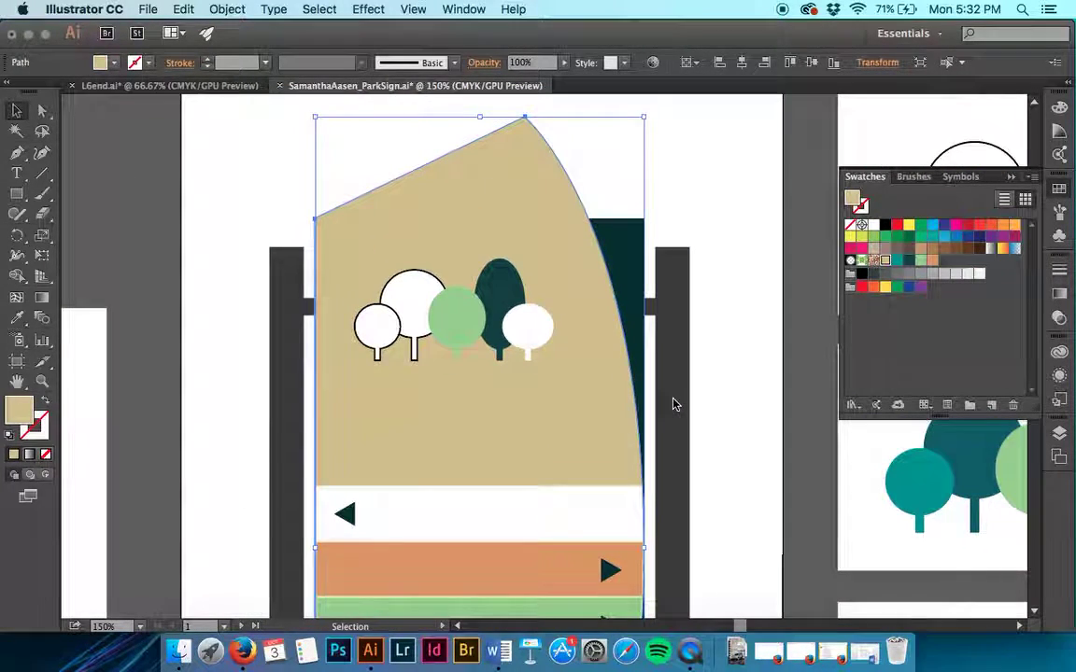
left_click(714, 358)
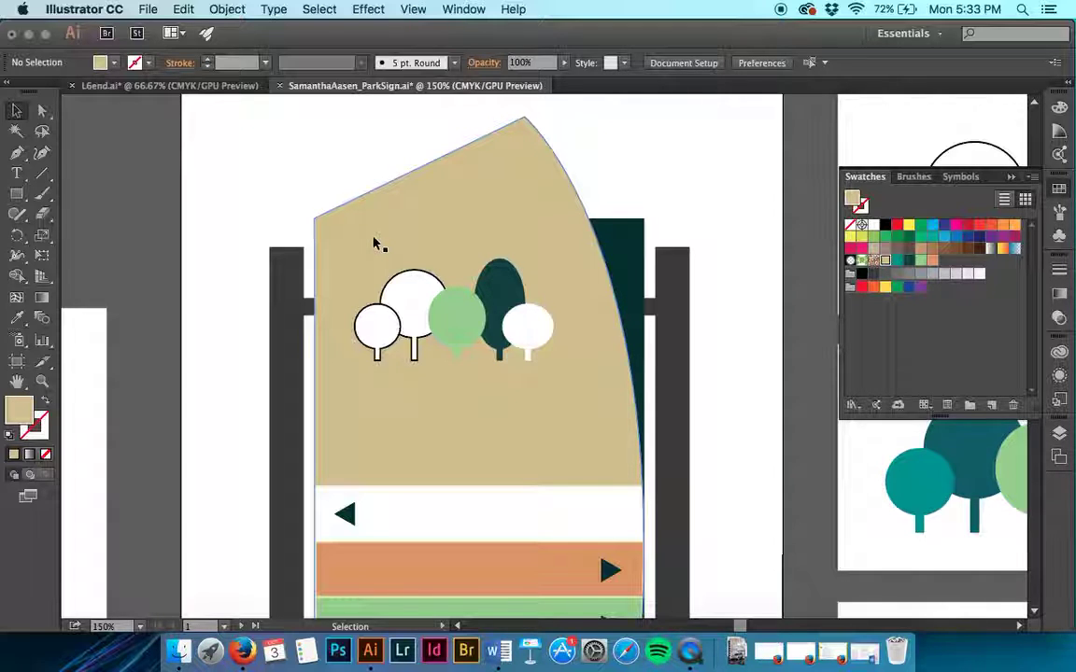
scroll(374, 245, "down", 3)
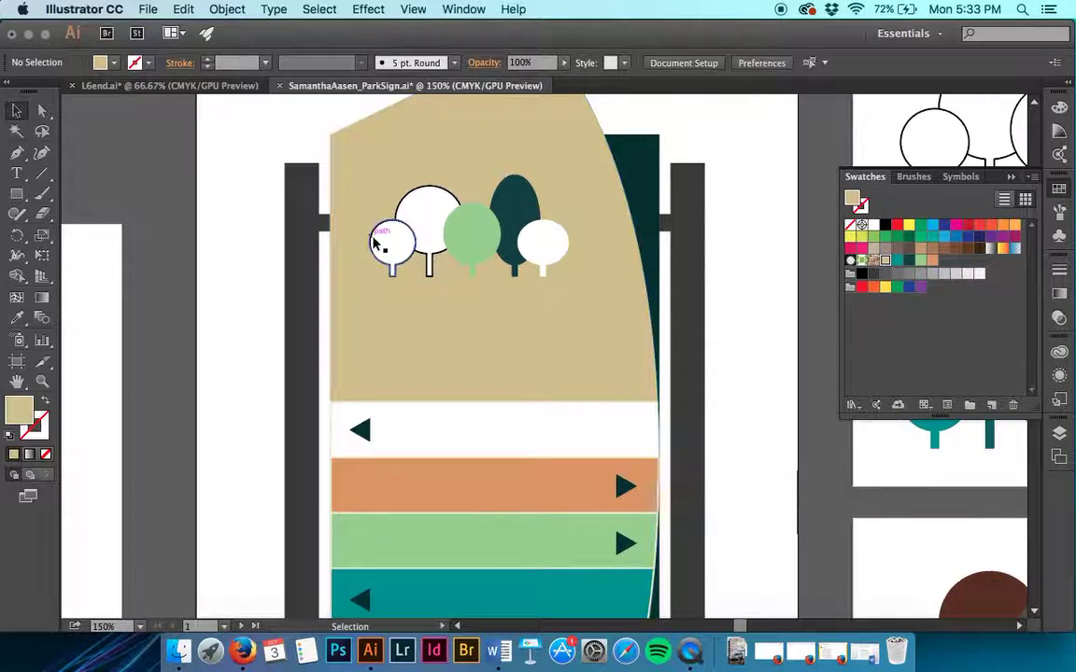
left_click(436, 431)
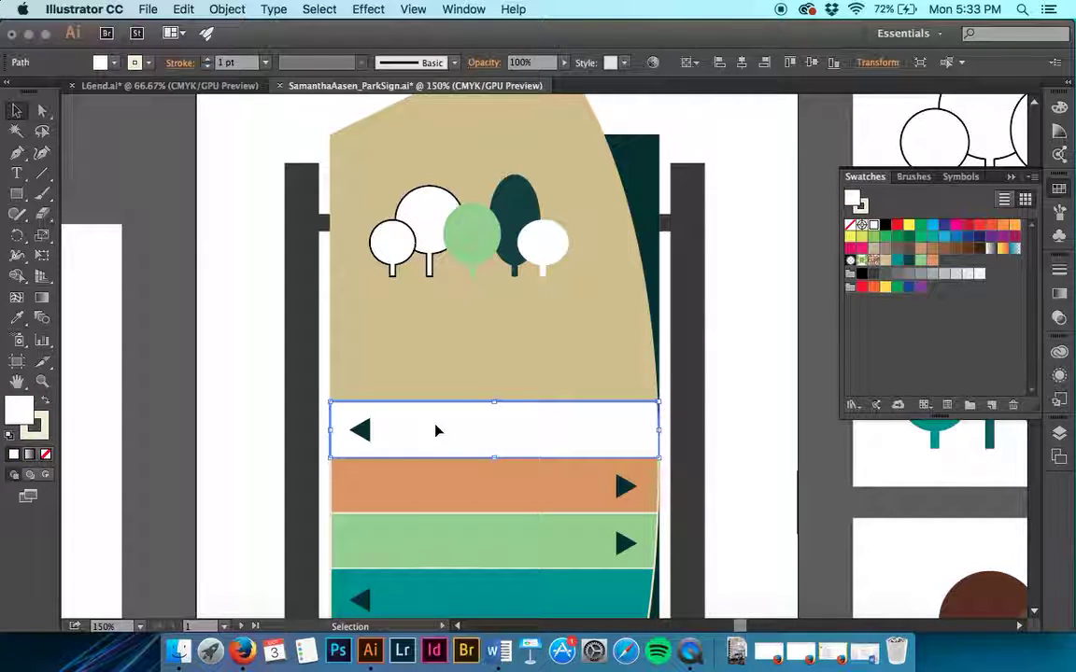
Step: Add a global 'forest green' swatch at C91 M49 Y49 K0, filling the top banner stripe
left_click(994, 408)
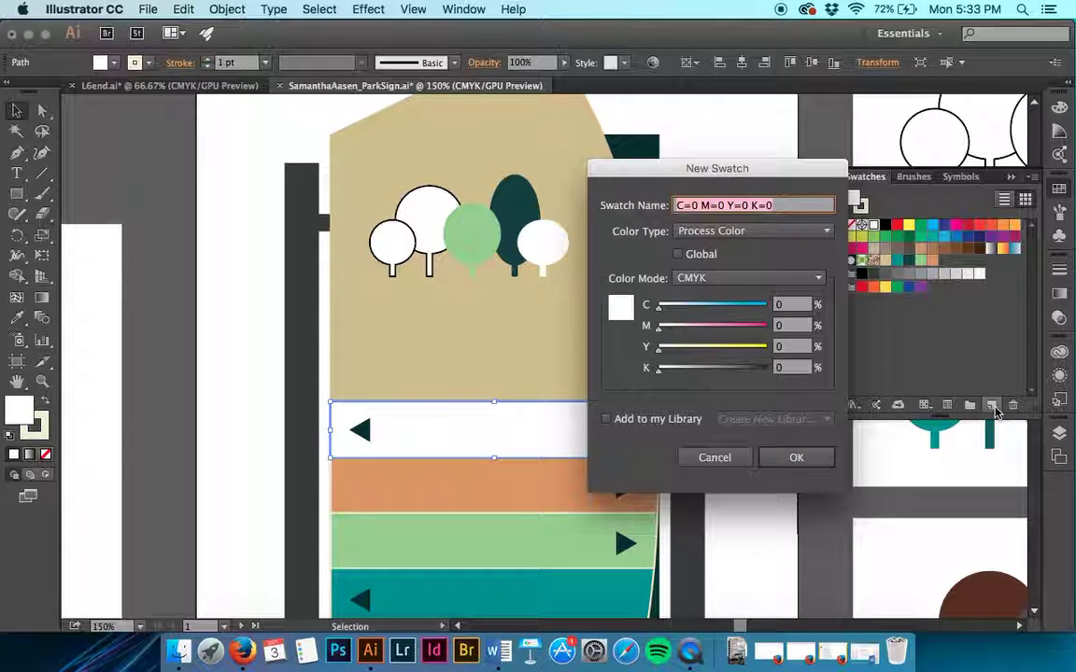
type("forest green")
key("Tab")
key("Tab")
key("Tab")
key("Tab")
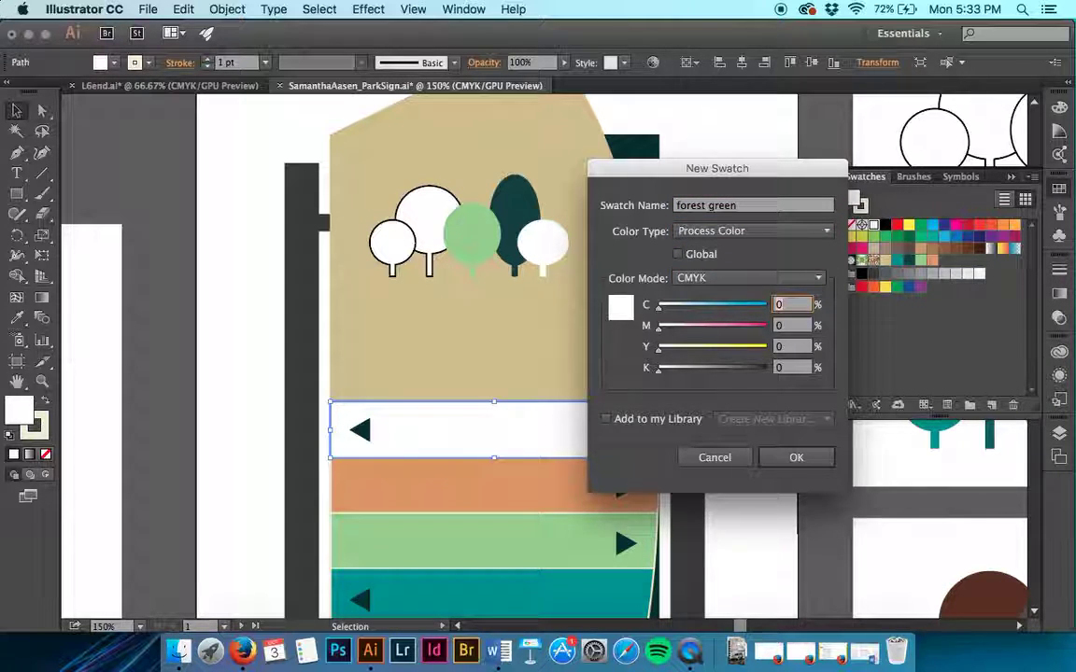
left_click(679, 254)
left_click(801, 308)
type("1")
key("Tab")
type("4")
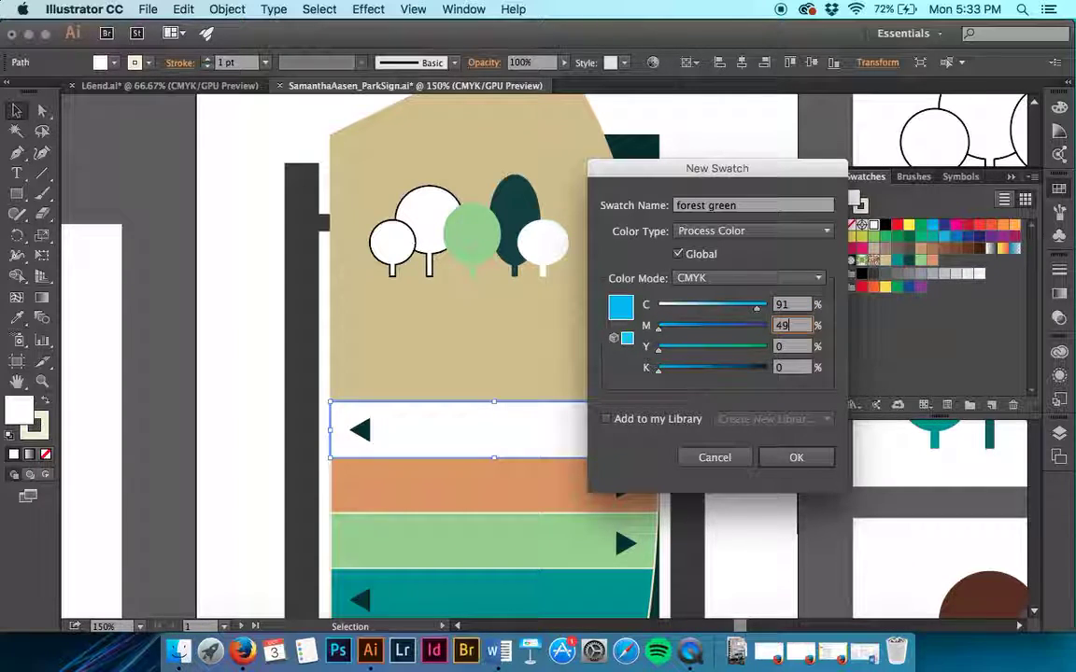
type("9")
key("Tab")
type("49")
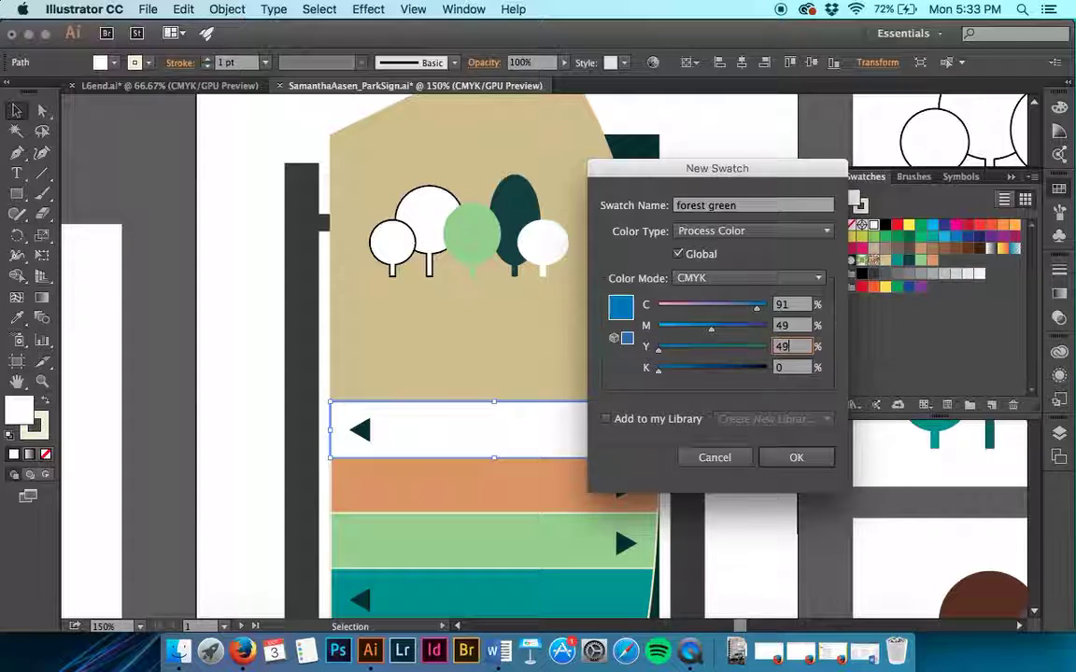
key("Tab")
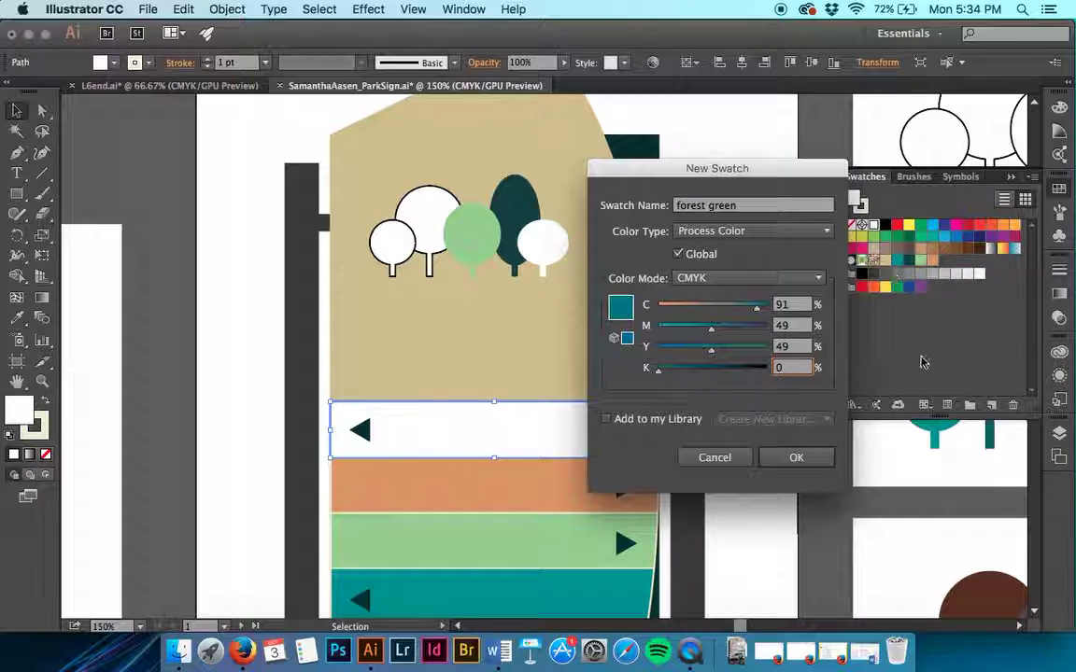
left_click(805, 455)
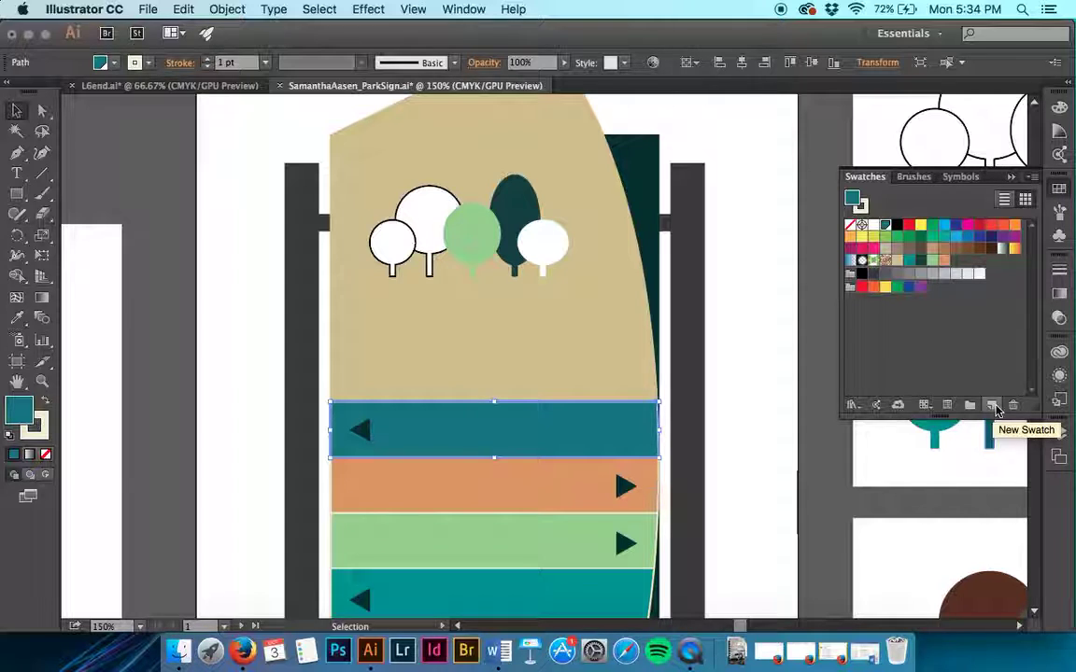
Step: Move forest green into the sign's colour group and give the large tree that fill with no stroke
left_click_drag(852, 200, 966, 270)
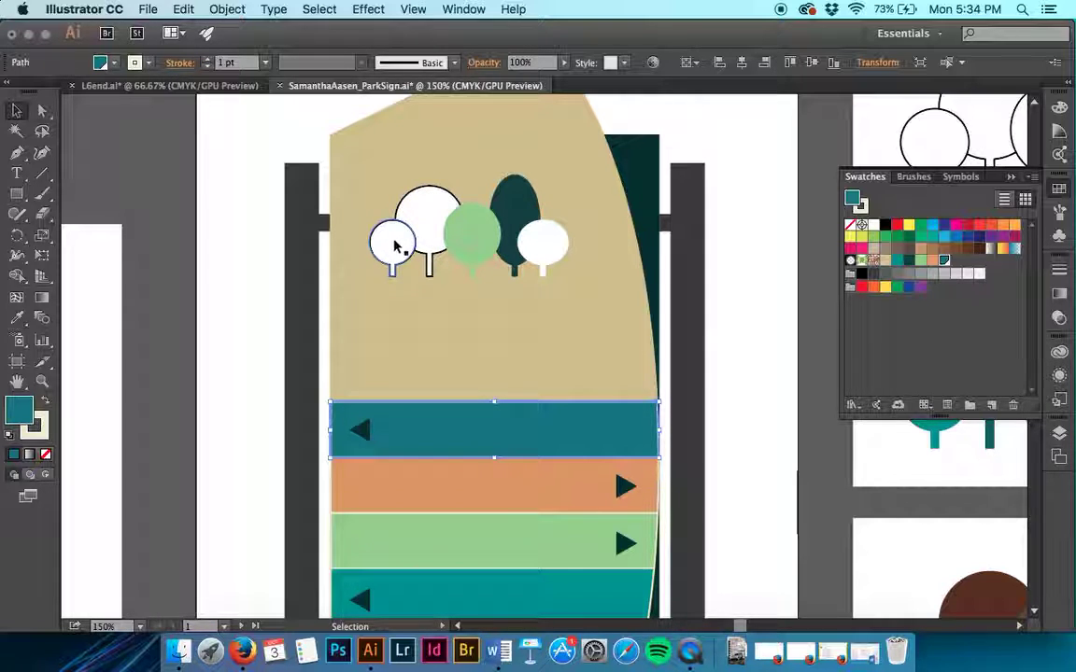
left_click(430, 227)
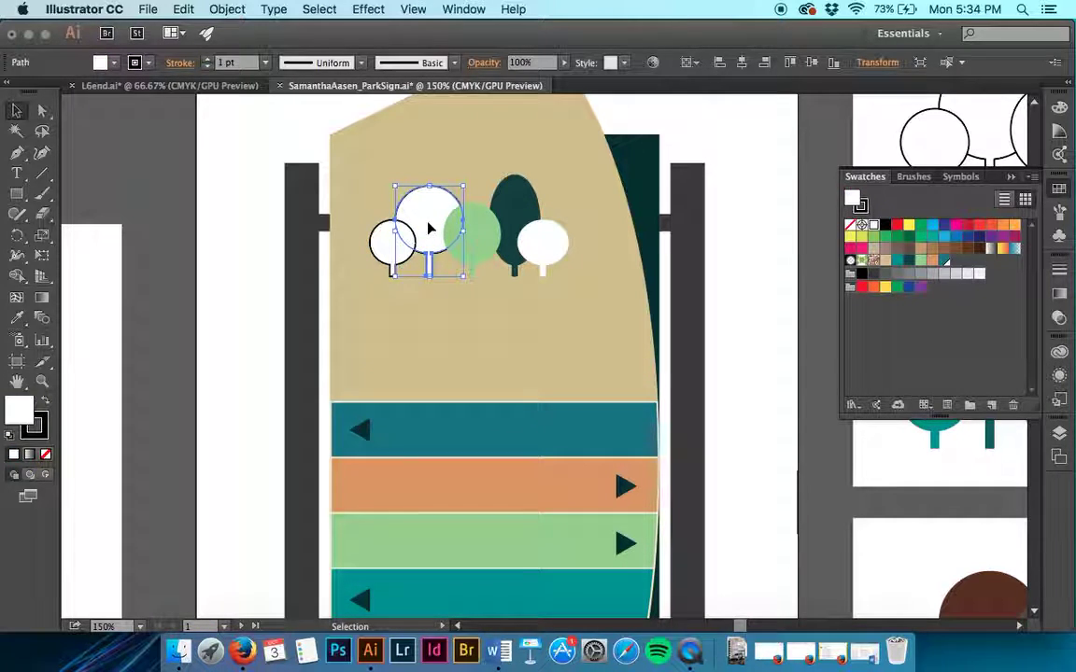
left_click(944, 262)
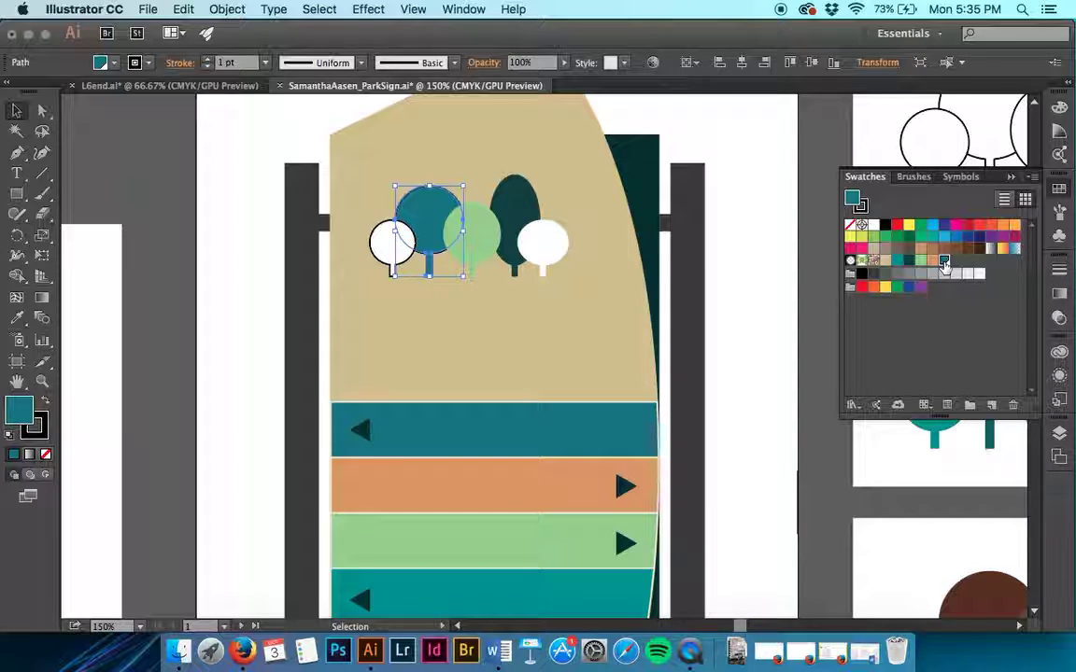
left_click(210, 67)
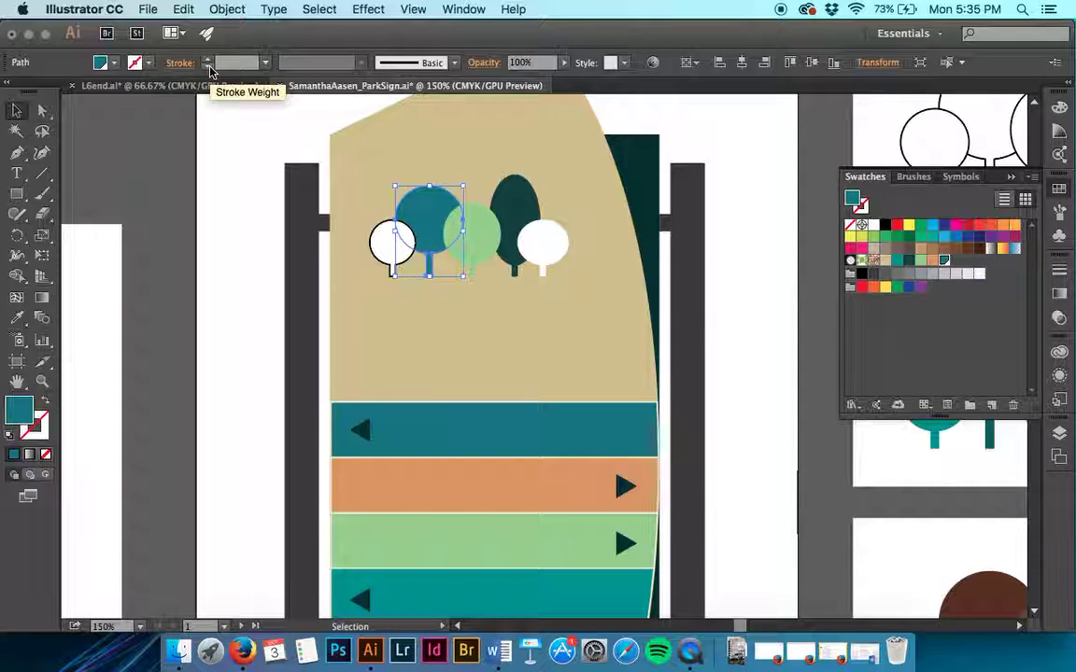
left_click(776, 321)
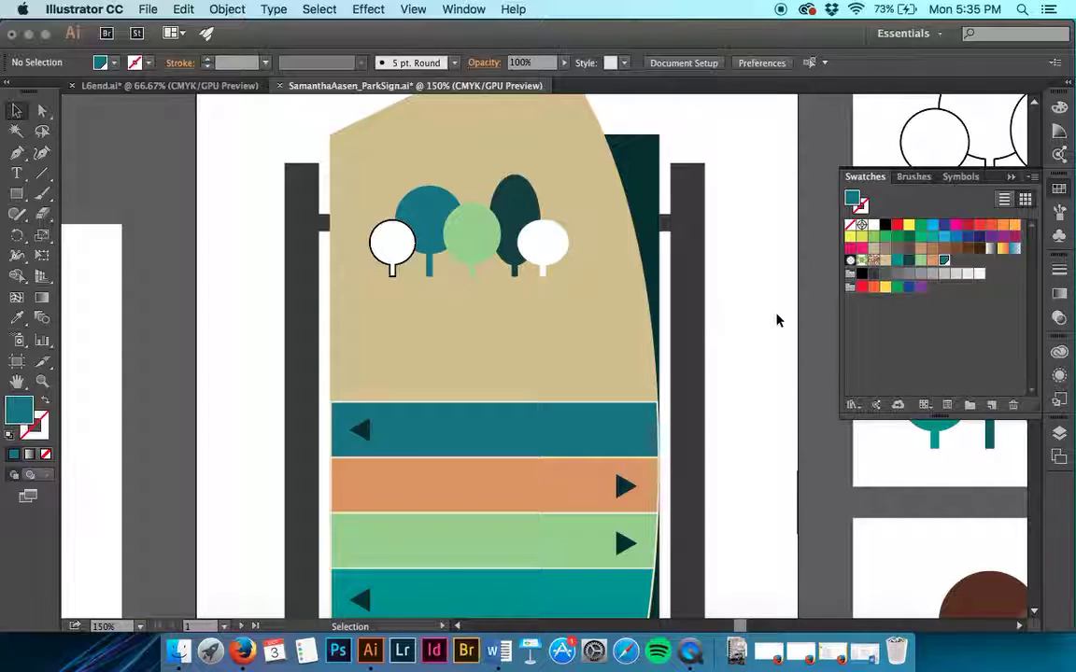
Step: Set the forest green swatch's black to 24%, darkening both the banner and large tree
double_click(943, 260)
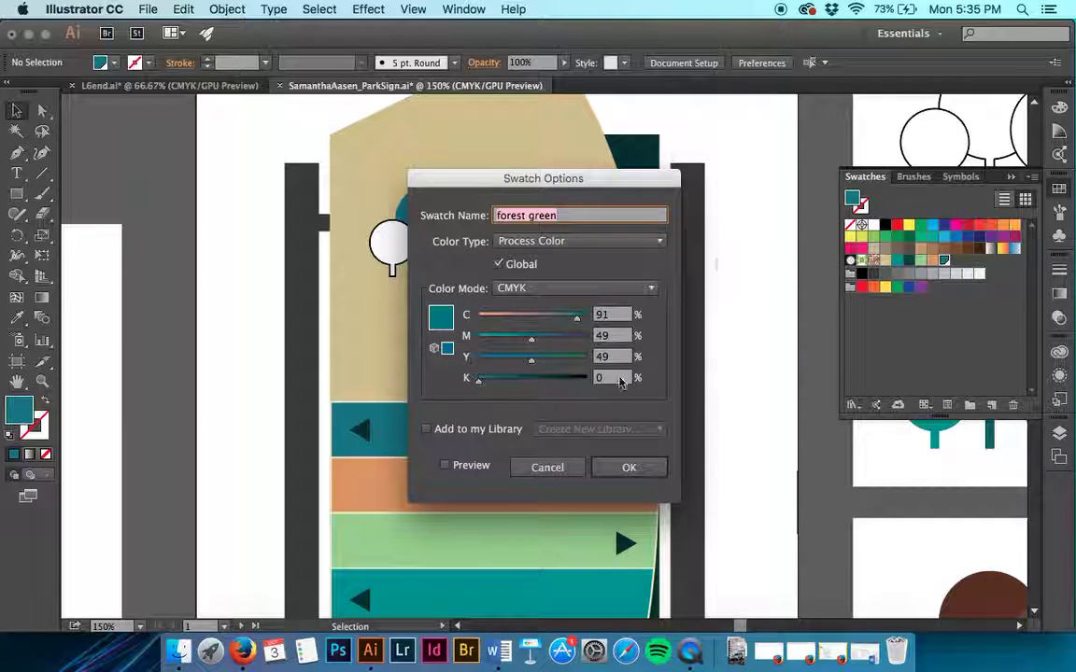
key("shift+Tab")
type("24")
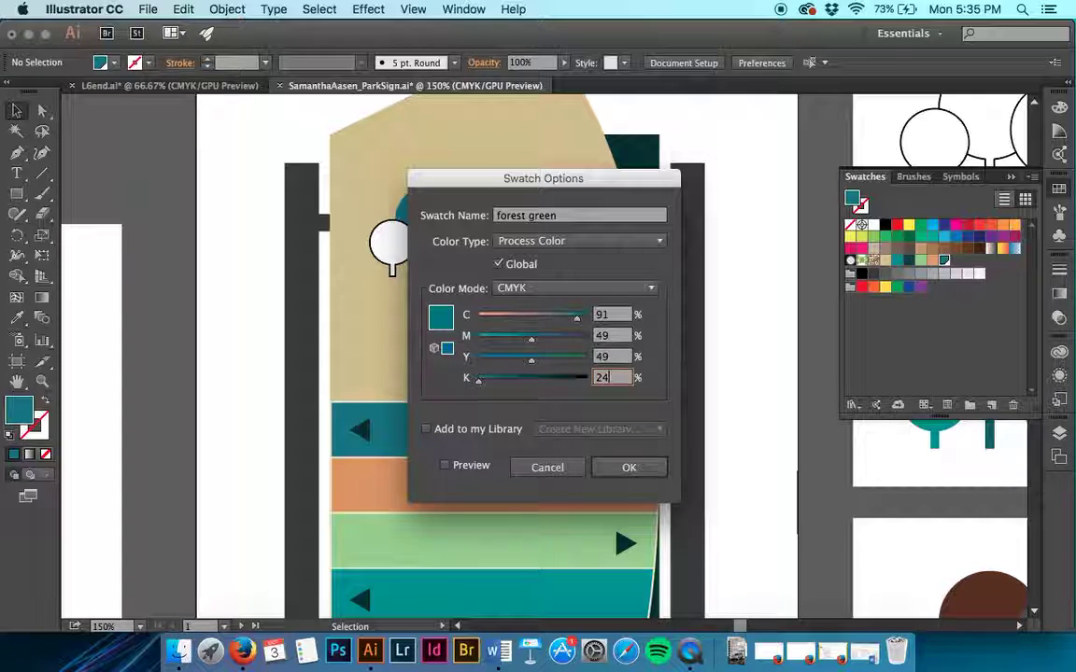
left_click_drag(515, 178, 775, 183)
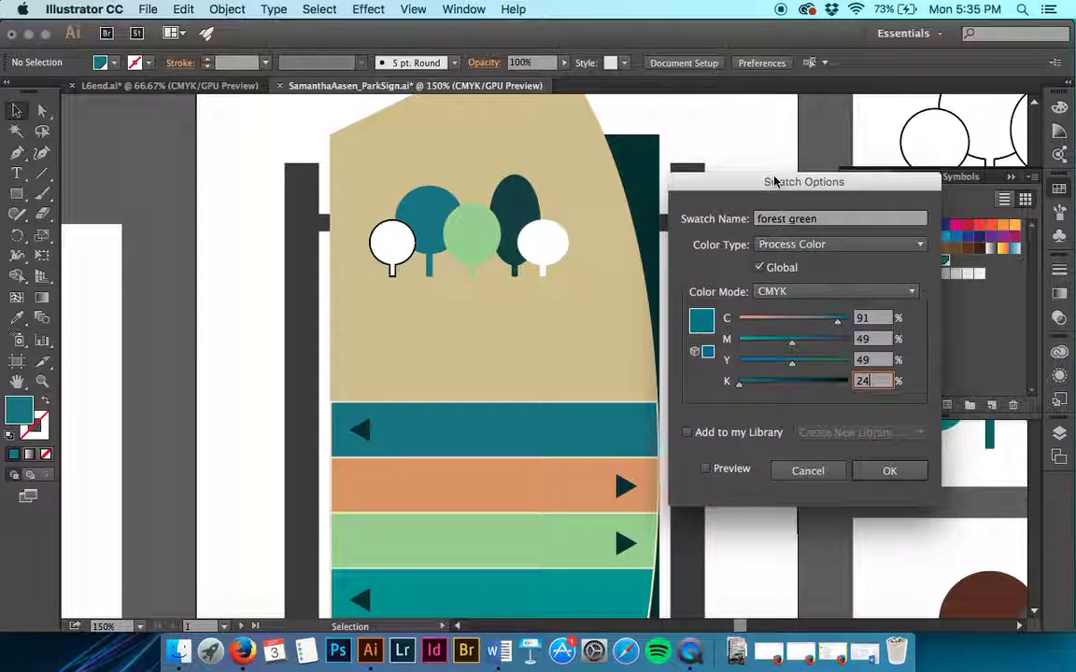
left_click(879, 481)
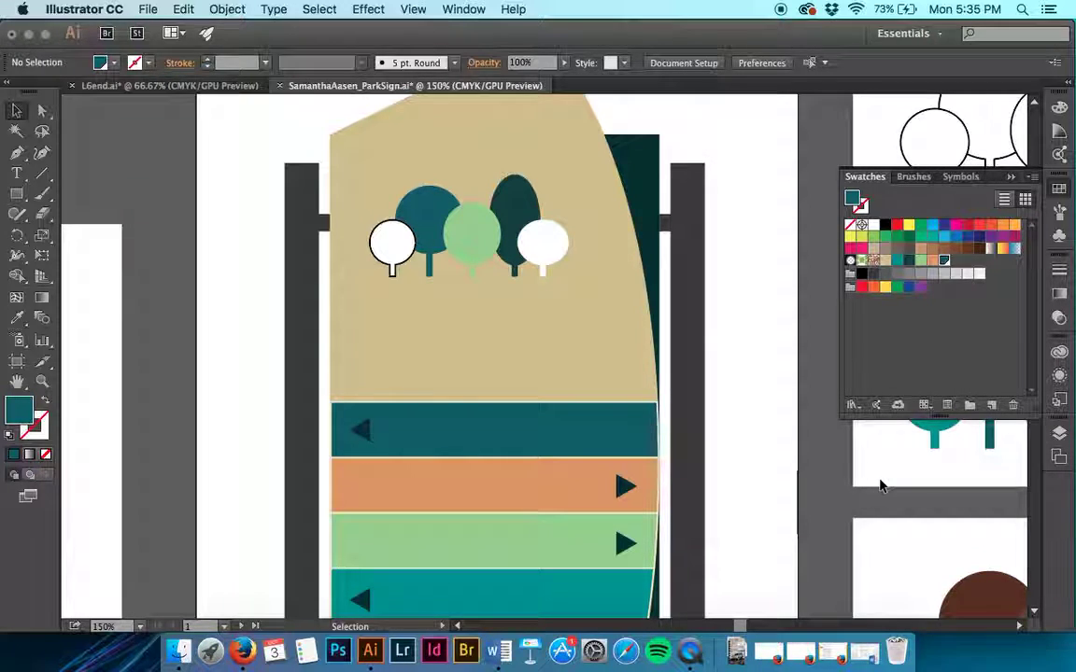